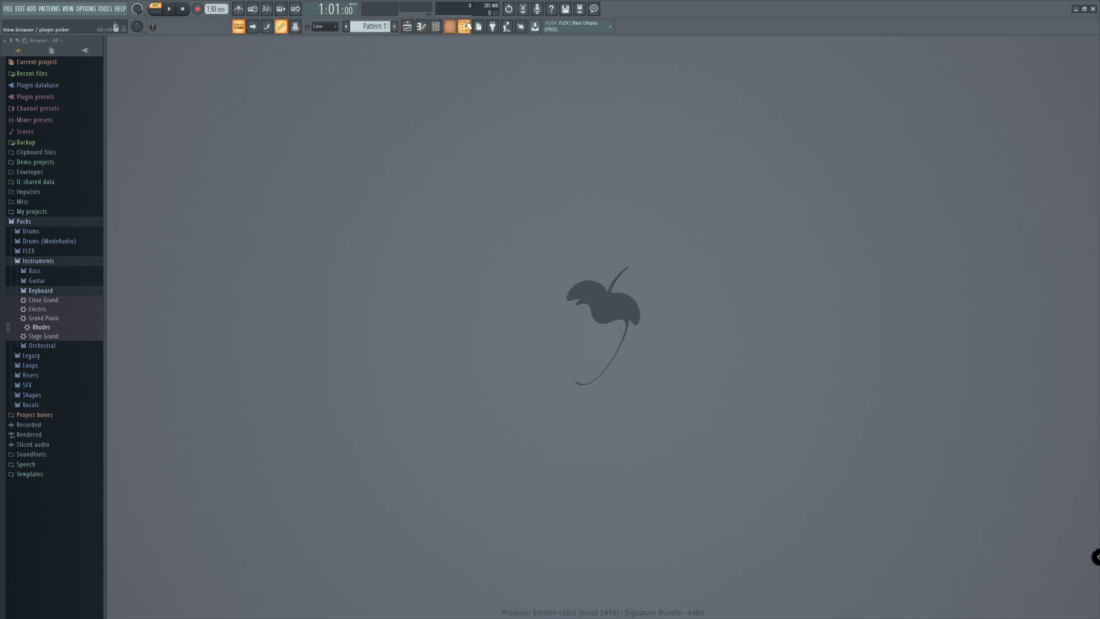
- Open the playlist and the Kick channel's piano roll
left_click(410, 26)
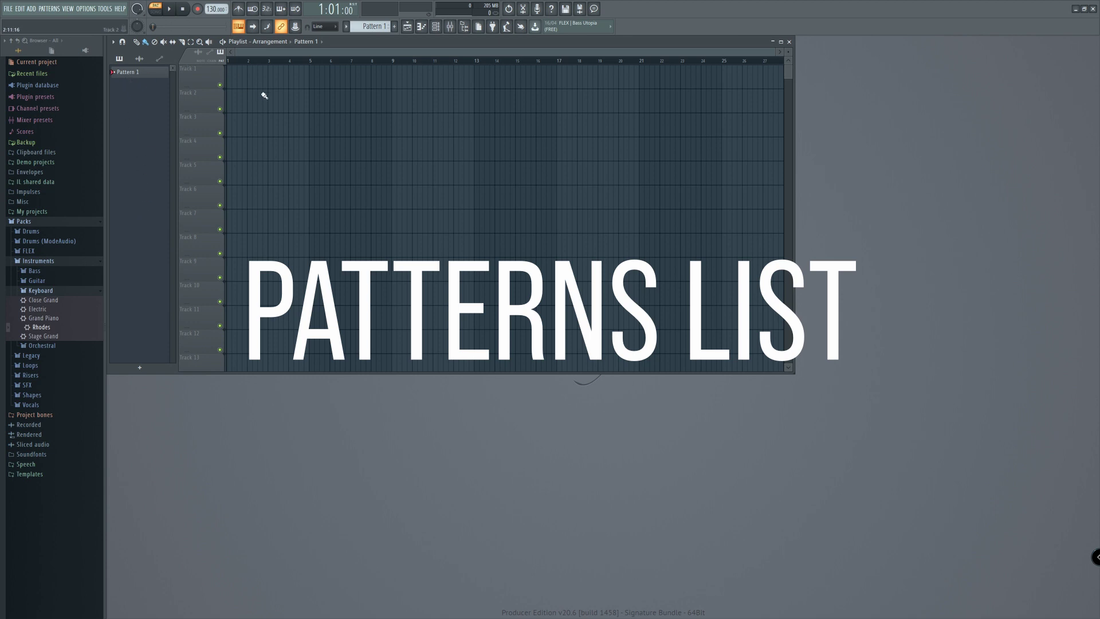
left_click(423, 27)
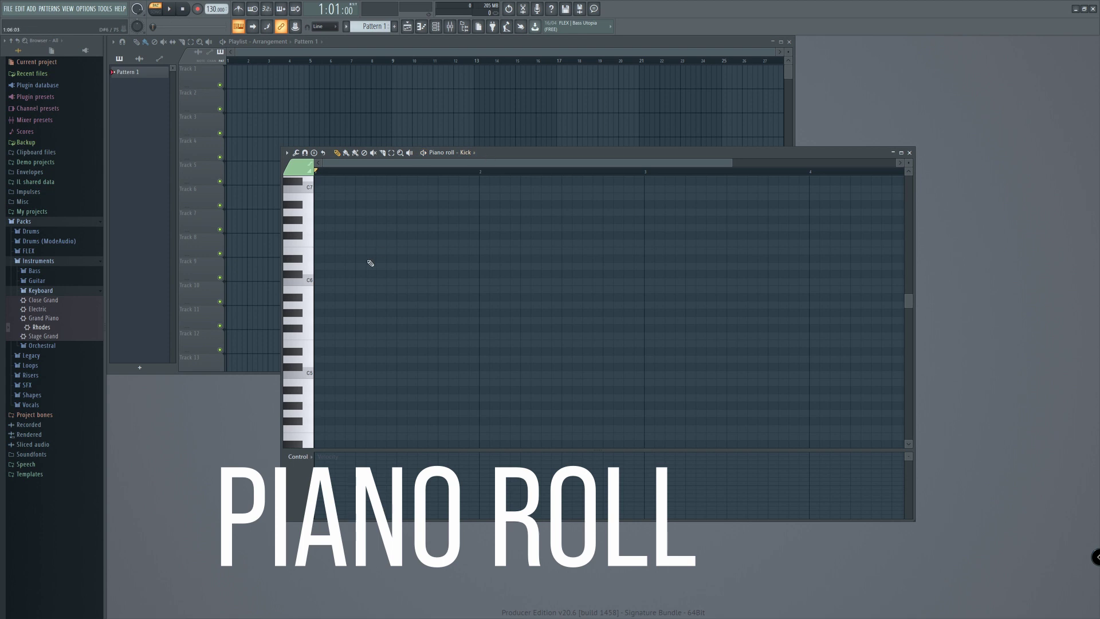
- Place five trial notes at different pitches in the first bar of the Kick piano roll, and delete them all
left_click(338, 344)
left_click(359, 321)
left_click(400, 305)
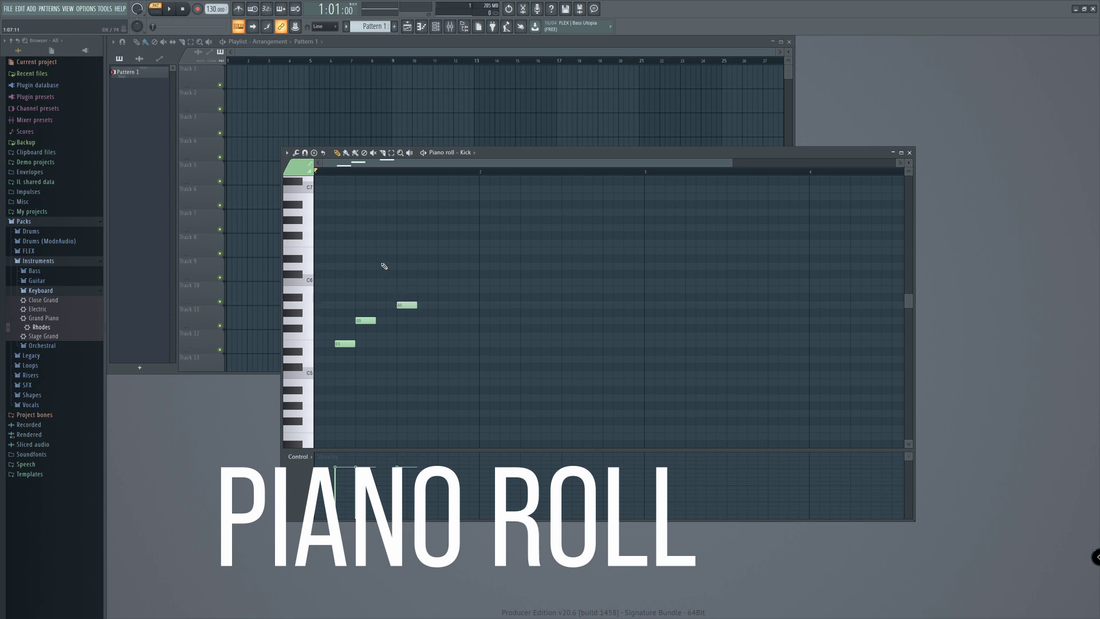
left_click(380, 259)
left_click(359, 266)
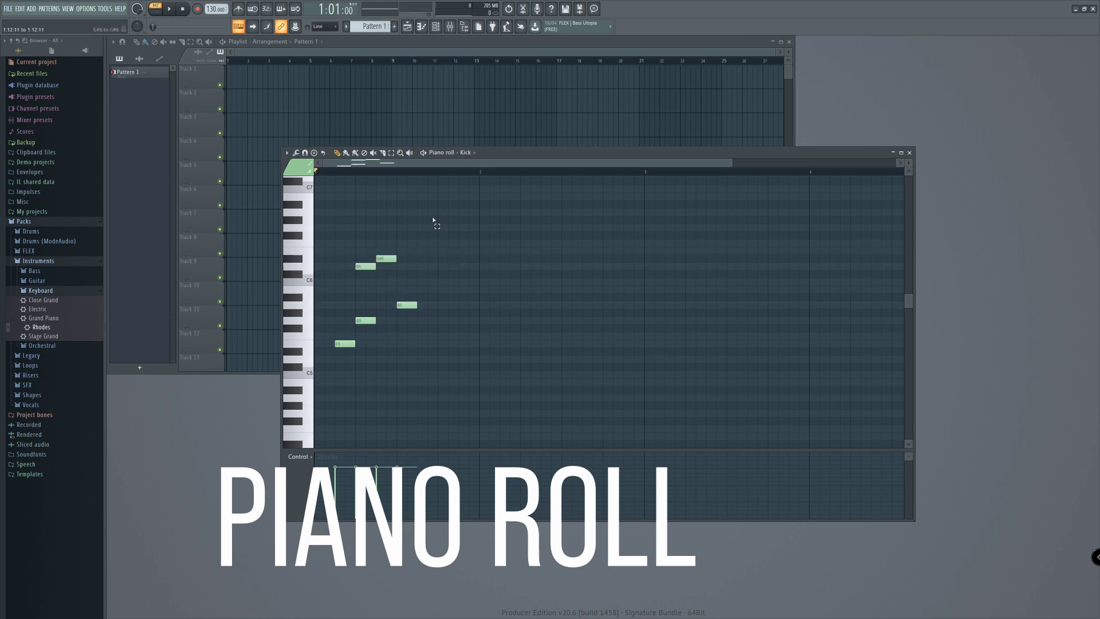
left_click_drag(433, 217, 337, 392)
key("Delete")
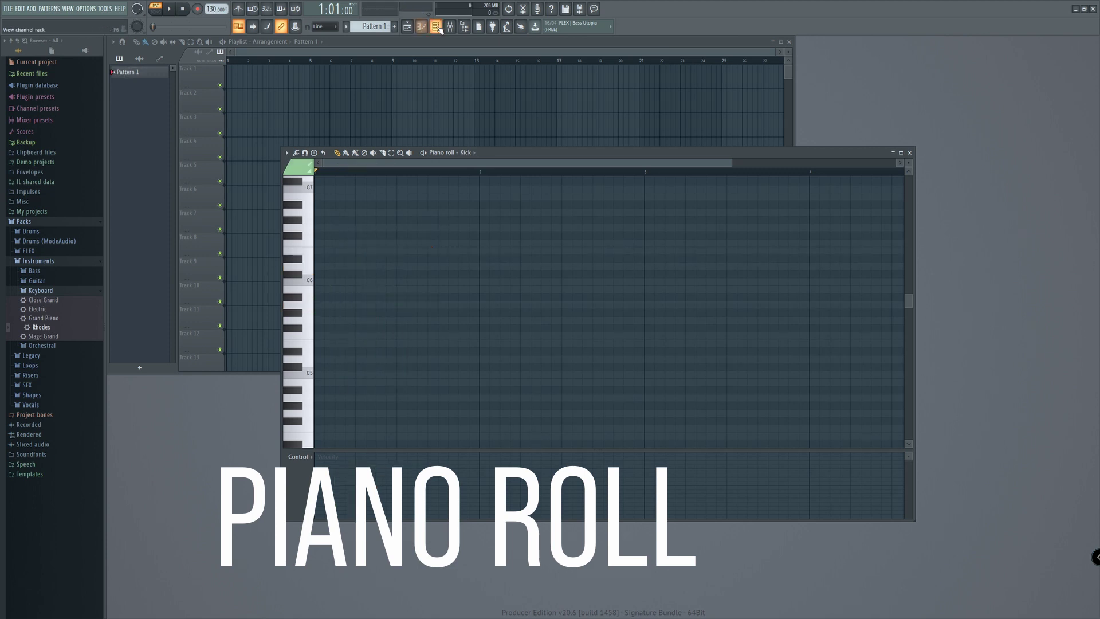
- Open the channel rack and the mixer, select mixer track Insert 1, and reposition the channel rack beside the mixer
left_click(437, 27)
left_click_drag(210, 335, 212, 379)
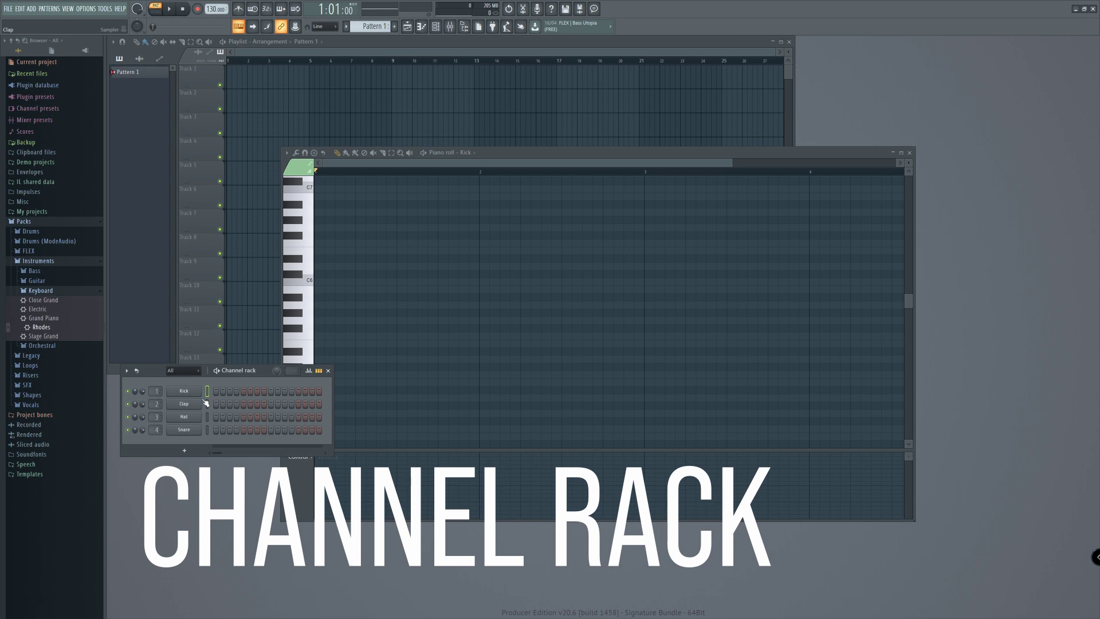
left_click(451, 27)
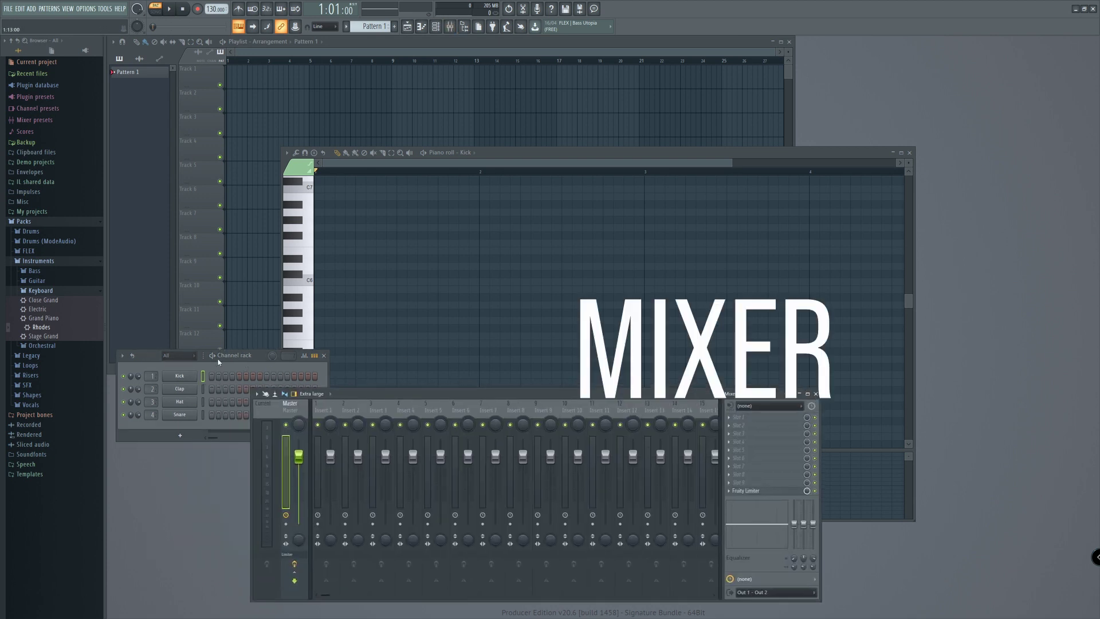
left_click_drag(145, 360, 132, 328)
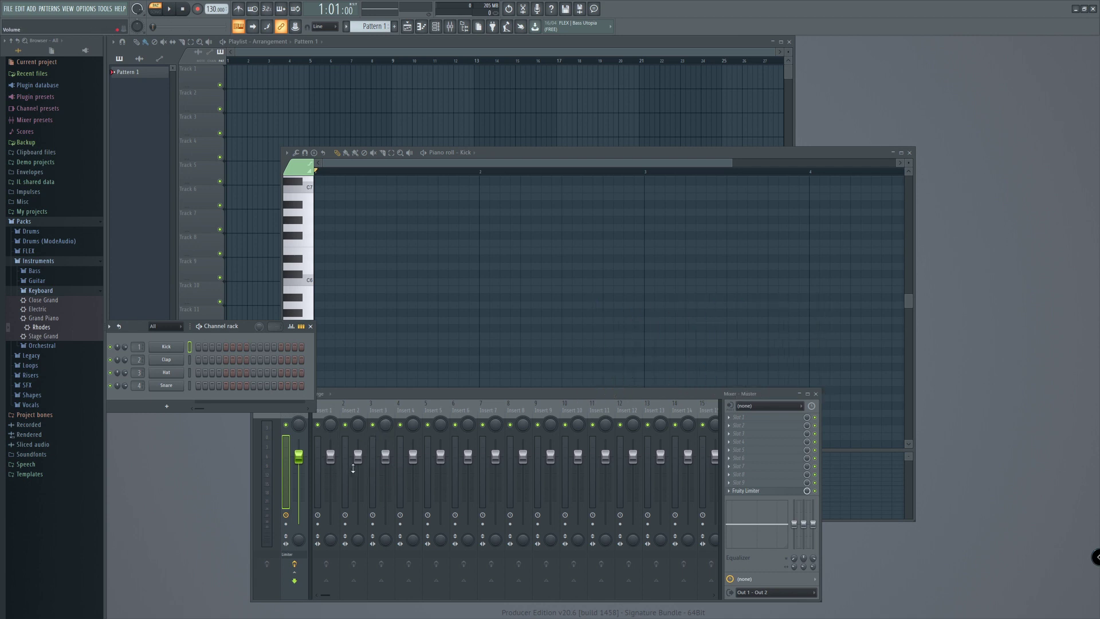
left_click_drag(333, 464, 333, 464)
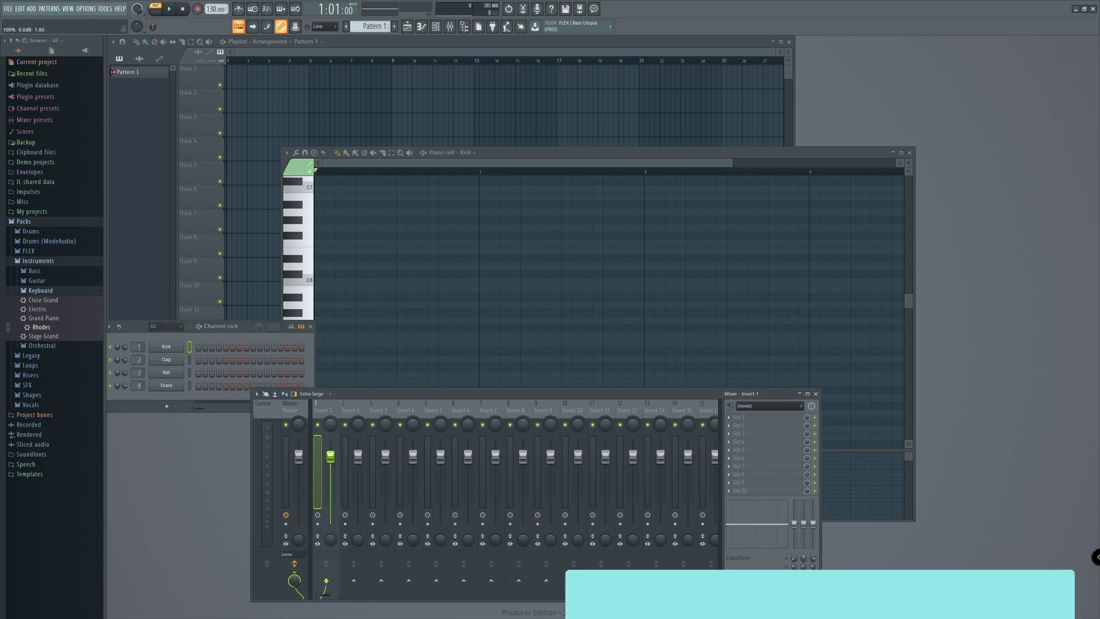
left_click_drag(151, 323, 151, 351)
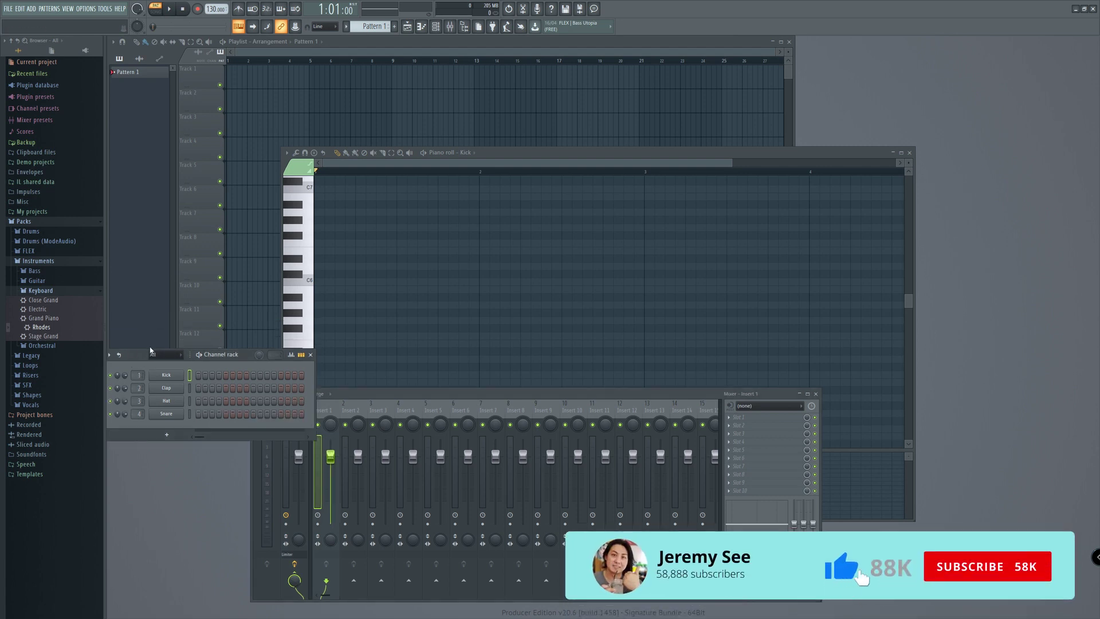
- Delete the default Kick, Clap, Hat and Snare channels from the channel rack
right_click(164, 378)
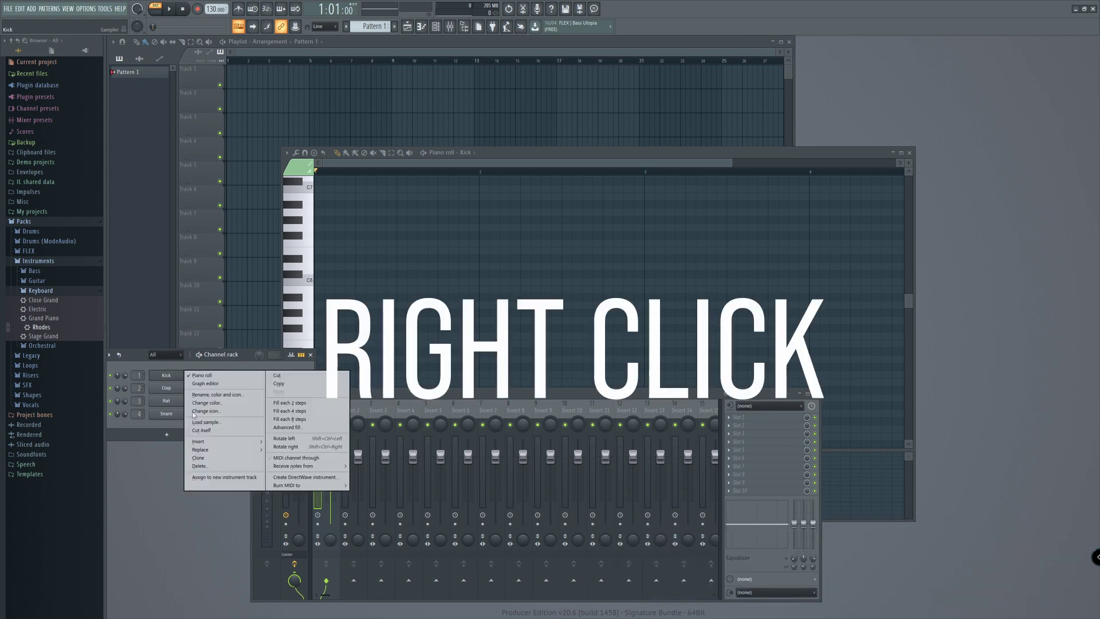
left_click(211, 466)
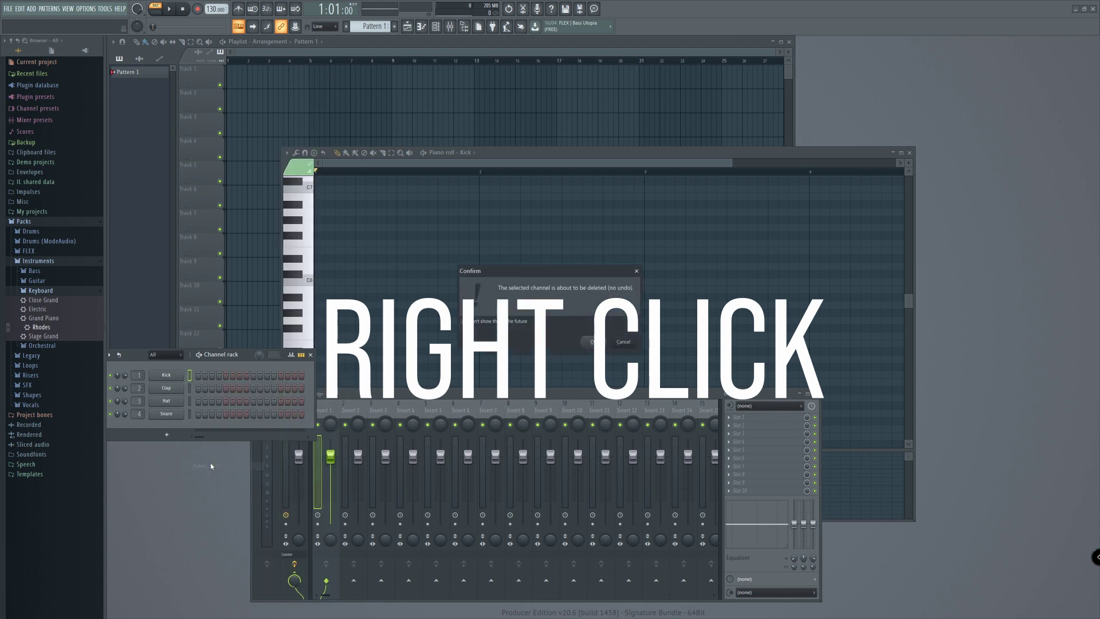
left_click(597, 344)
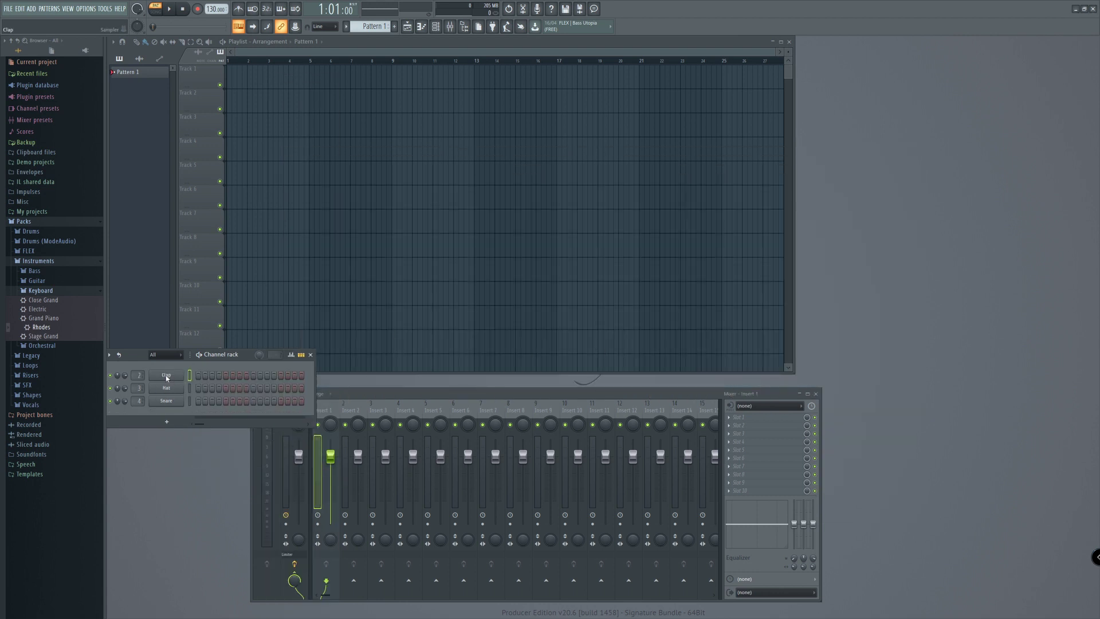
right_click(166, 375)
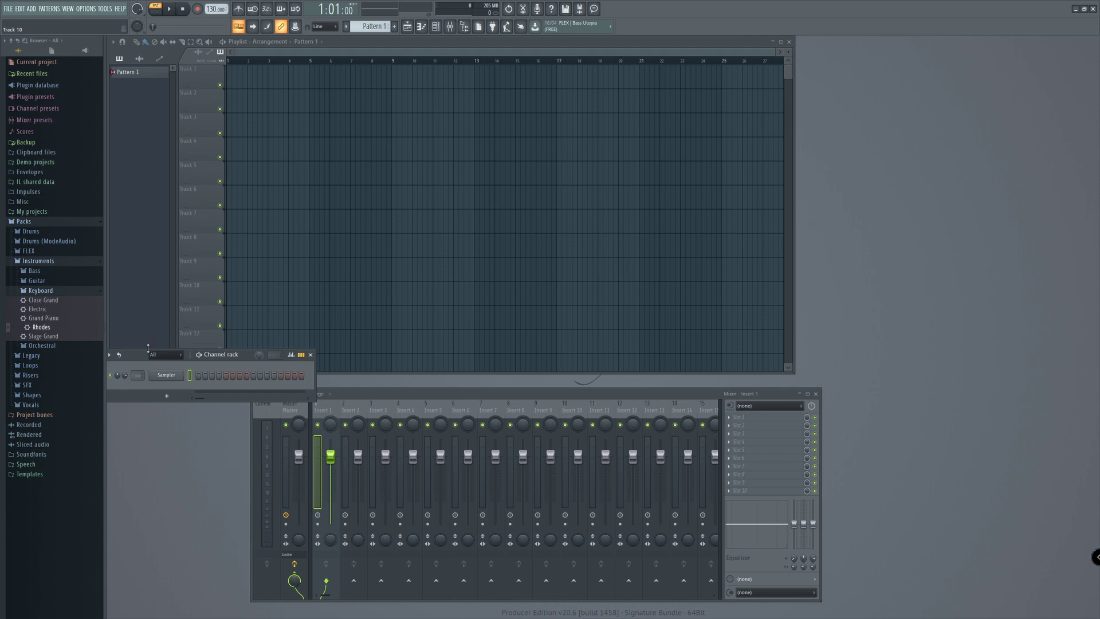
- Load the Rhodes preset from the Packs keyboard instruments into the remaining Sampler channel, and close its plugin window
left_click_drag(42, 326, 68, 351)
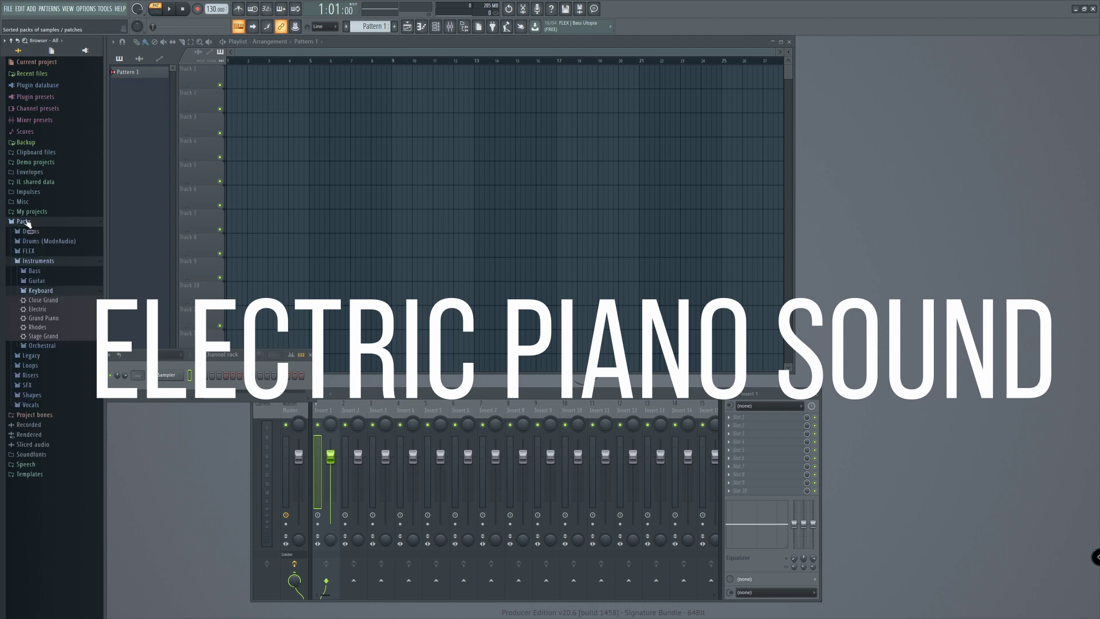
left_click(41, 262)
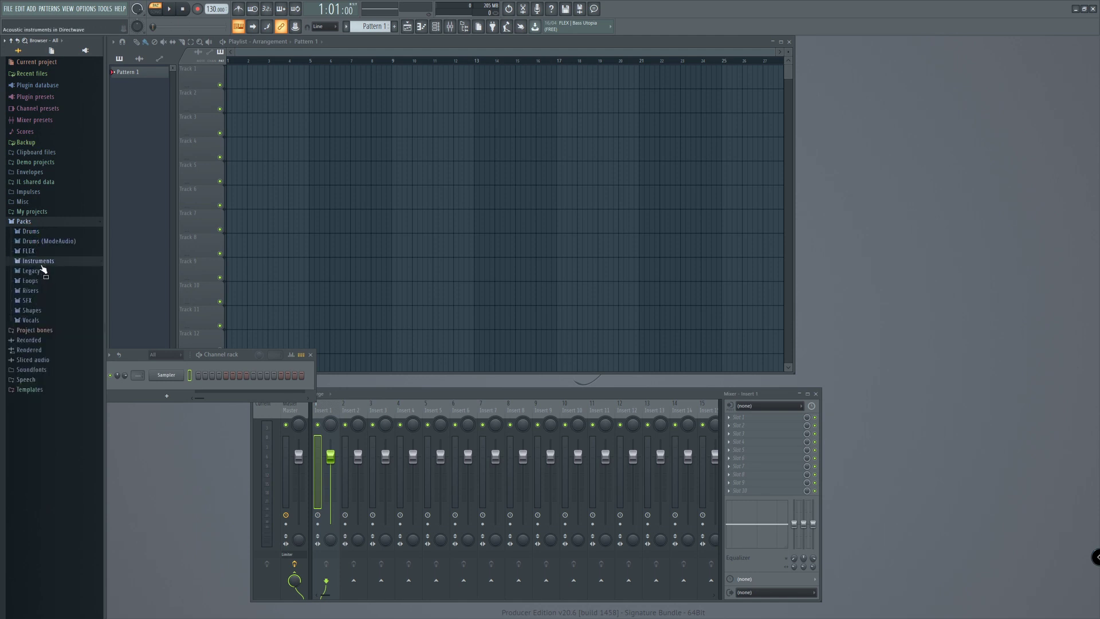
left_click(41, 263)
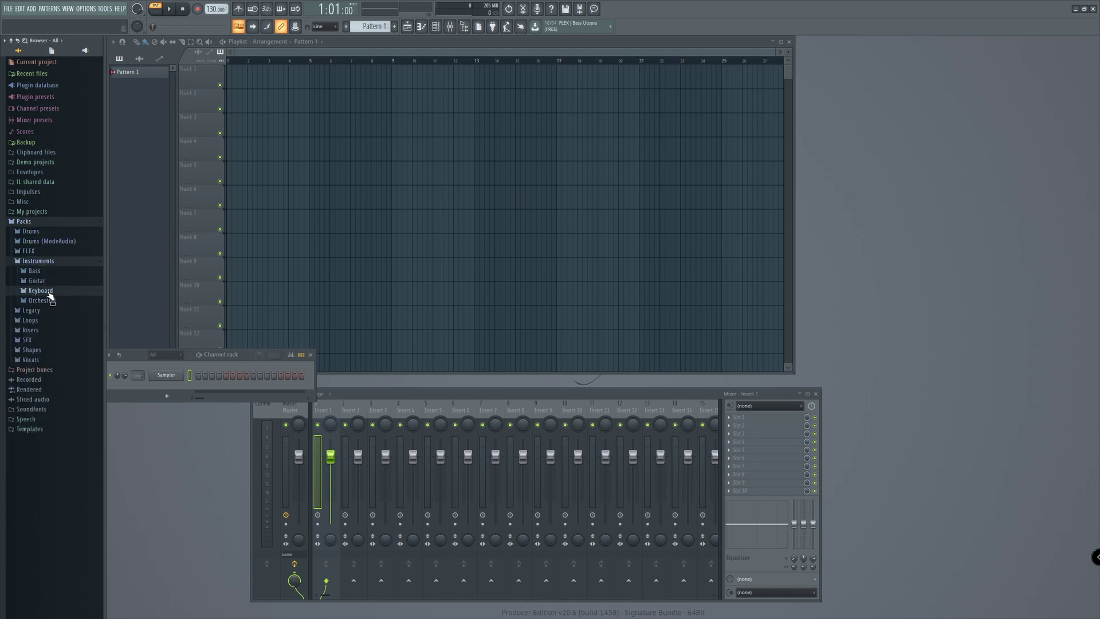
left_click_drag(41, 326, 166, 379)
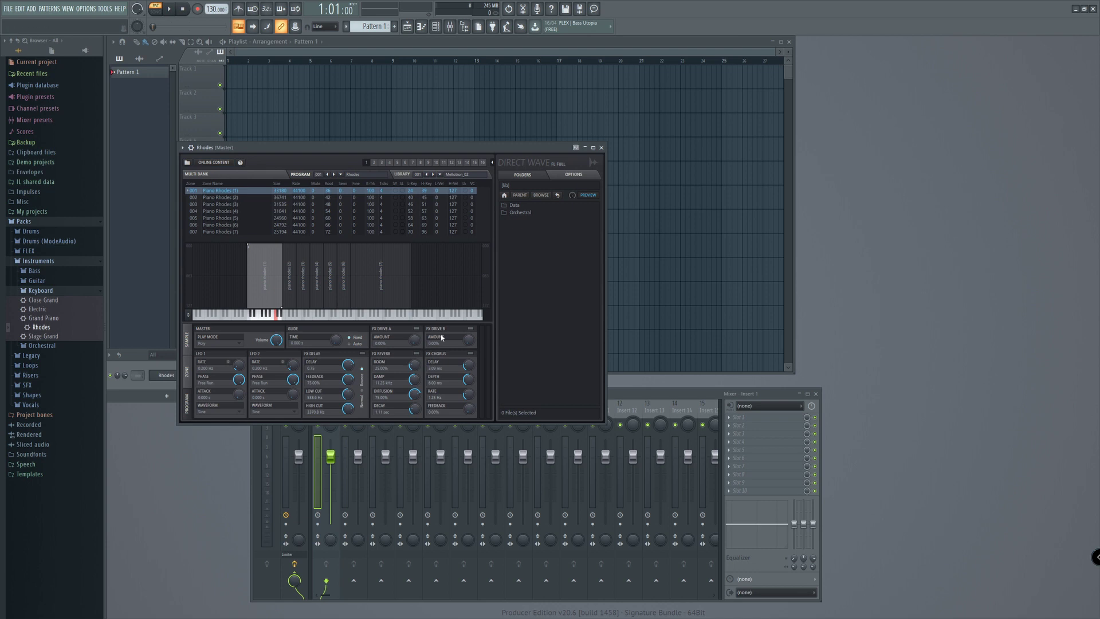
left_click(602, 148)
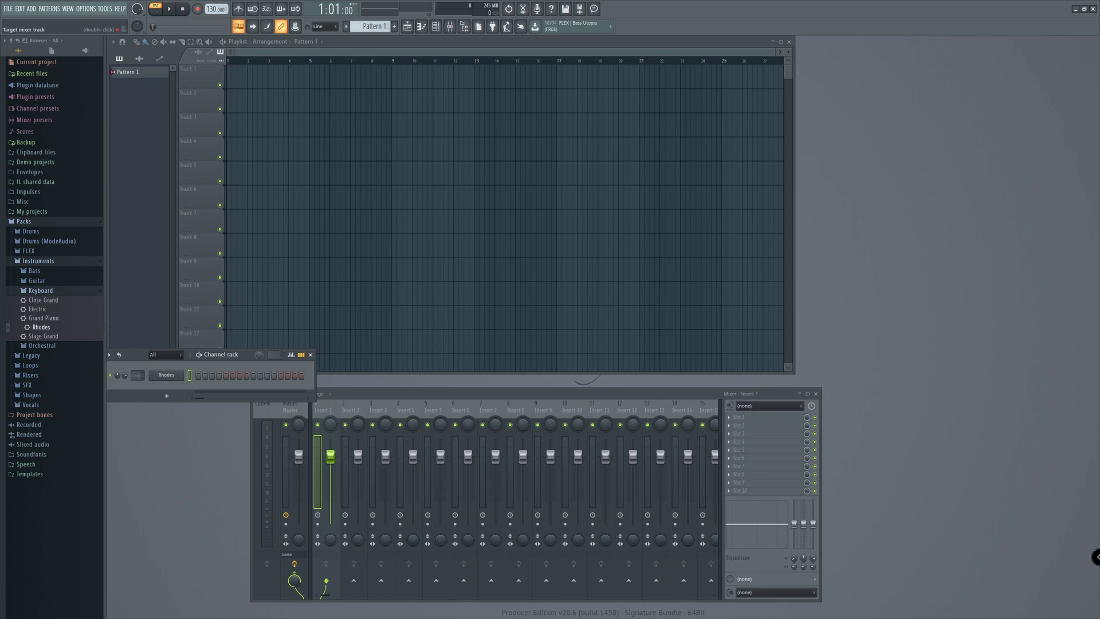
- Route the Rhodes channel to mixer track 1 and rename that mixer track Rhodes
scroll(138, 376, "up", 1)
right_click(328, 413)
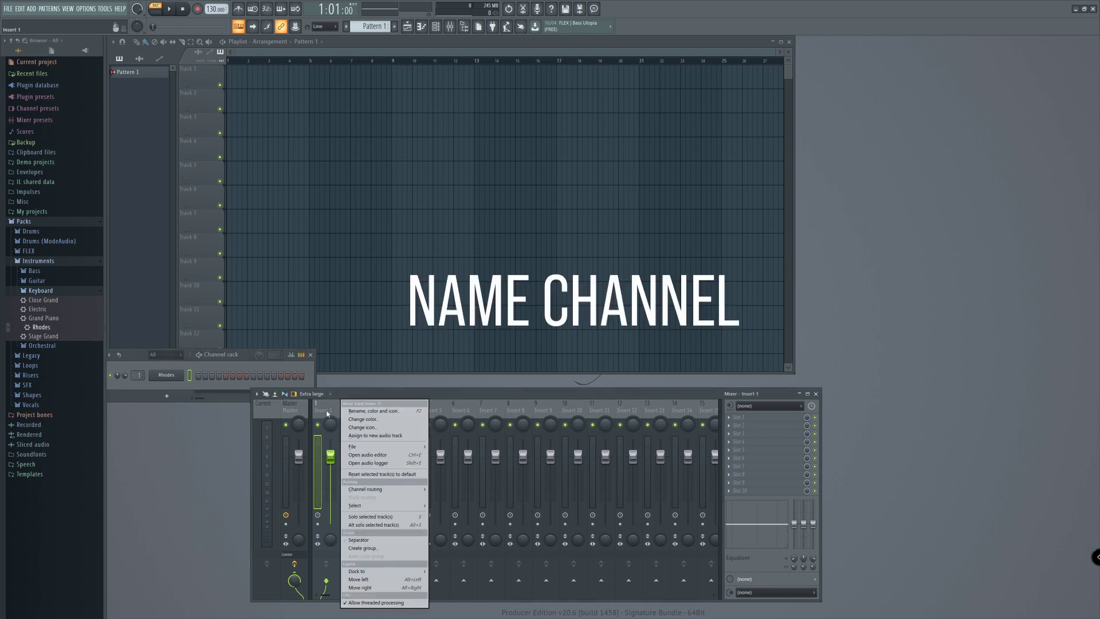
left_click(361, 411)
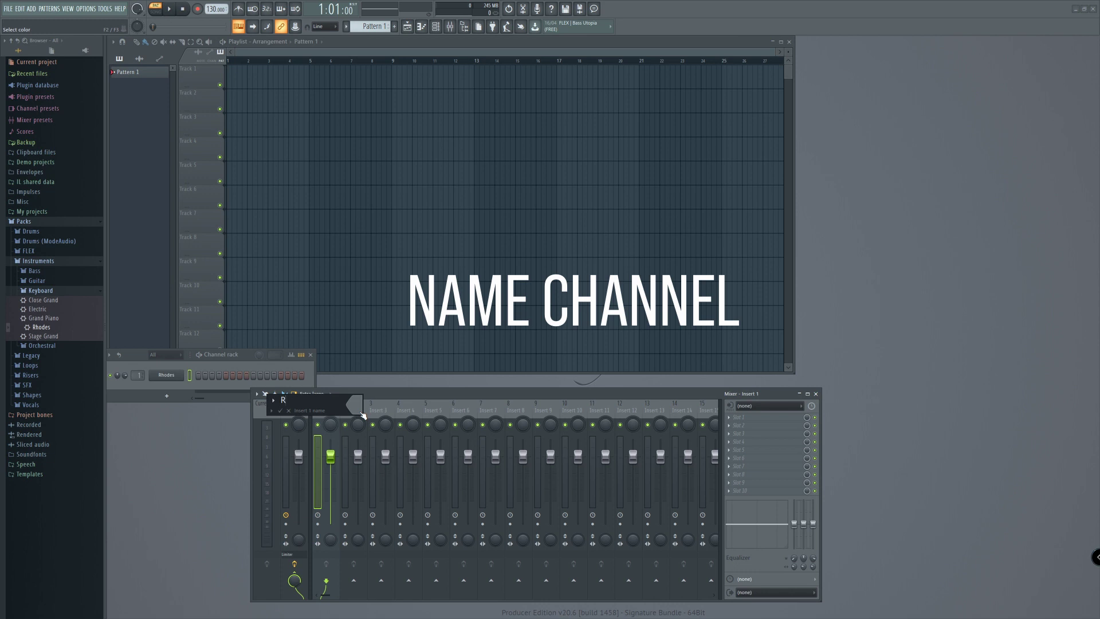
type("Rhodes")
key("Return")
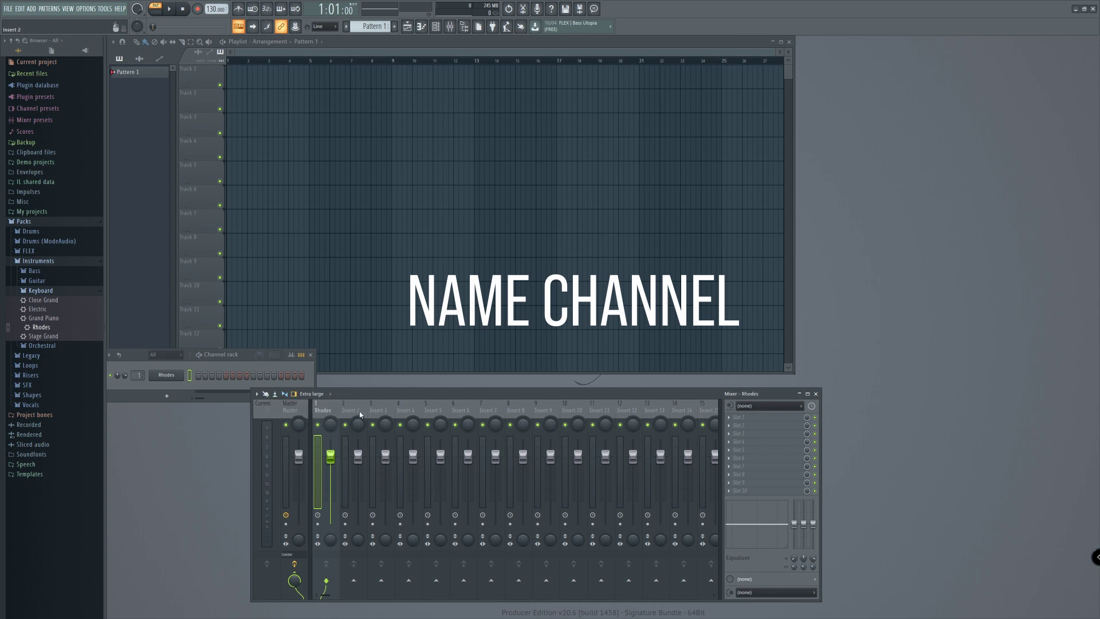
- Rename Pattern 1 in the playlist's pattern list as Rhodes
right_click(136, 75)
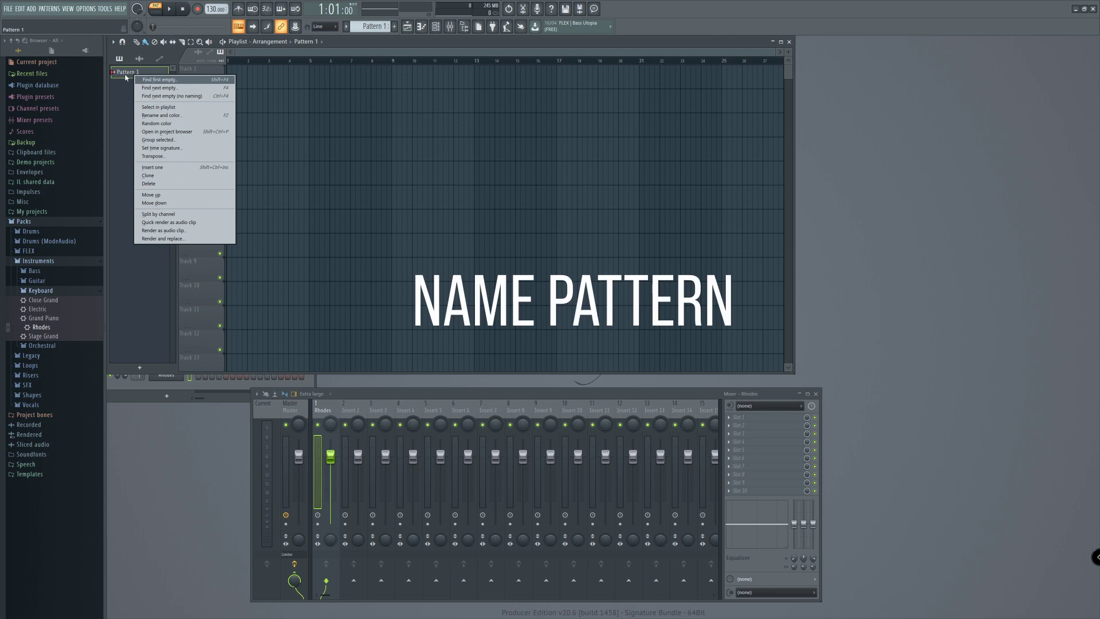
left_click(157, 117)
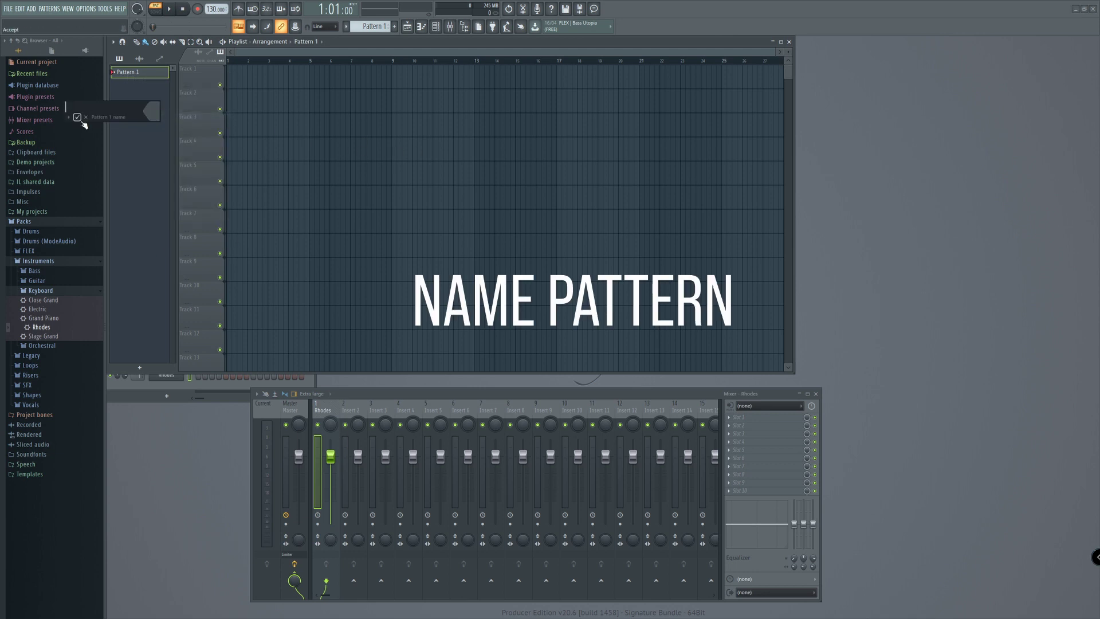
type("Rhodes")
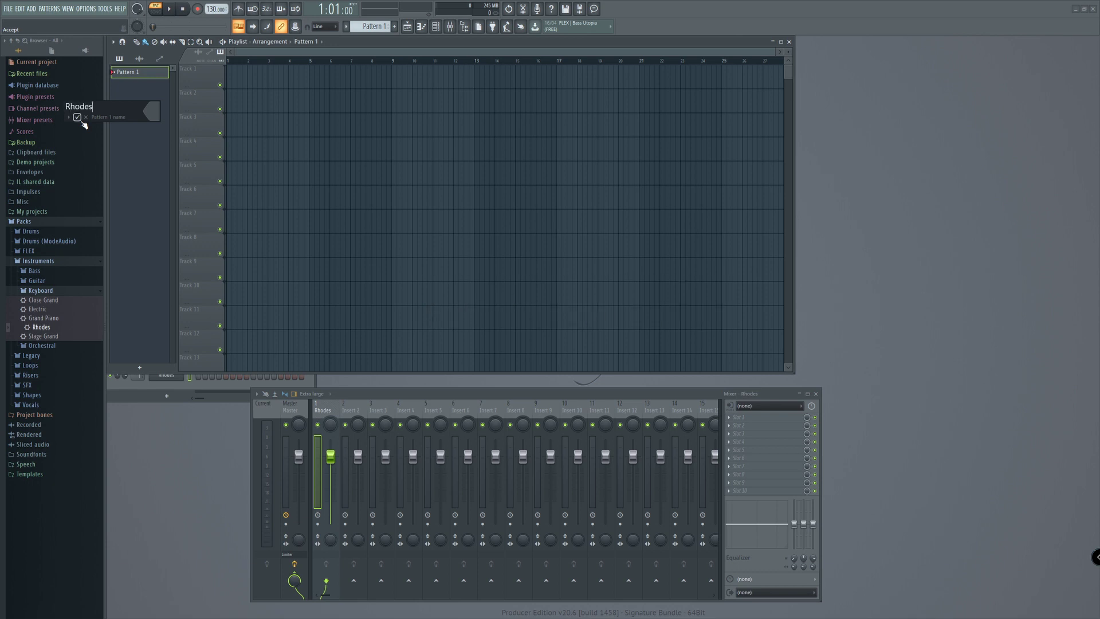
left_click(79, 119)
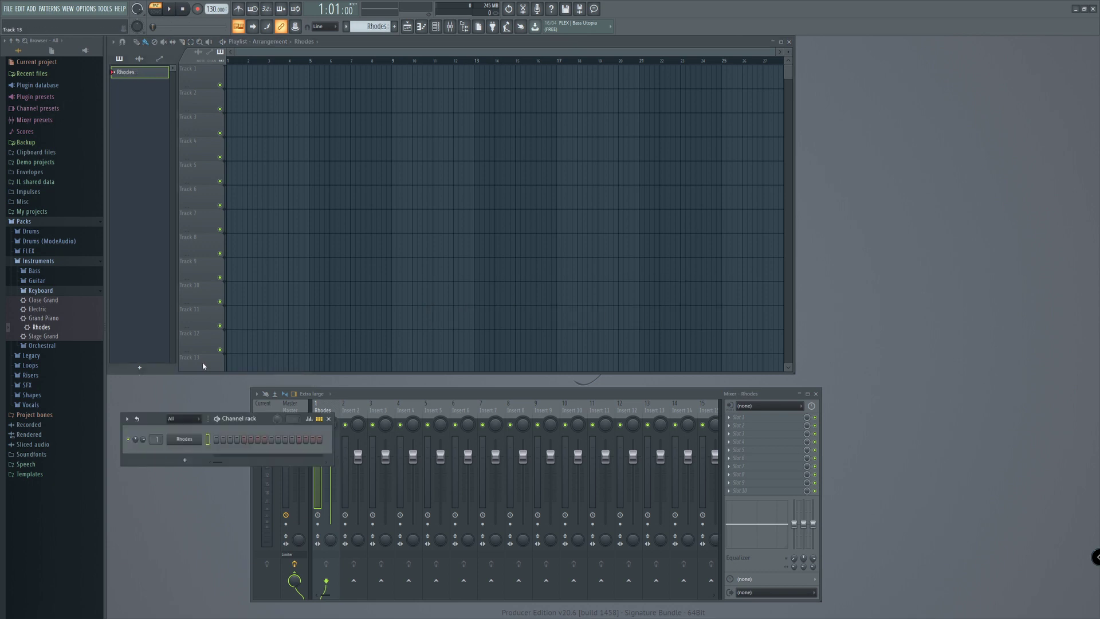
- Reposition the channel rack below the playlist, and open the Rhodes piano roll, moving its window slightly higher
left_click_drag(160, 423, 151, 410)
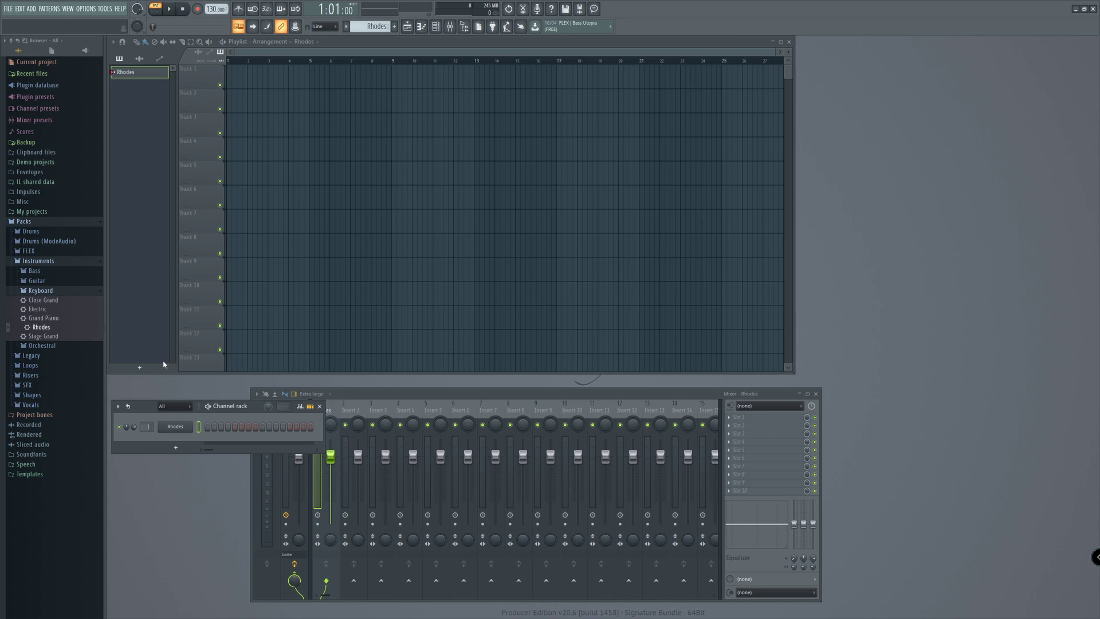
left_click(421, 27)
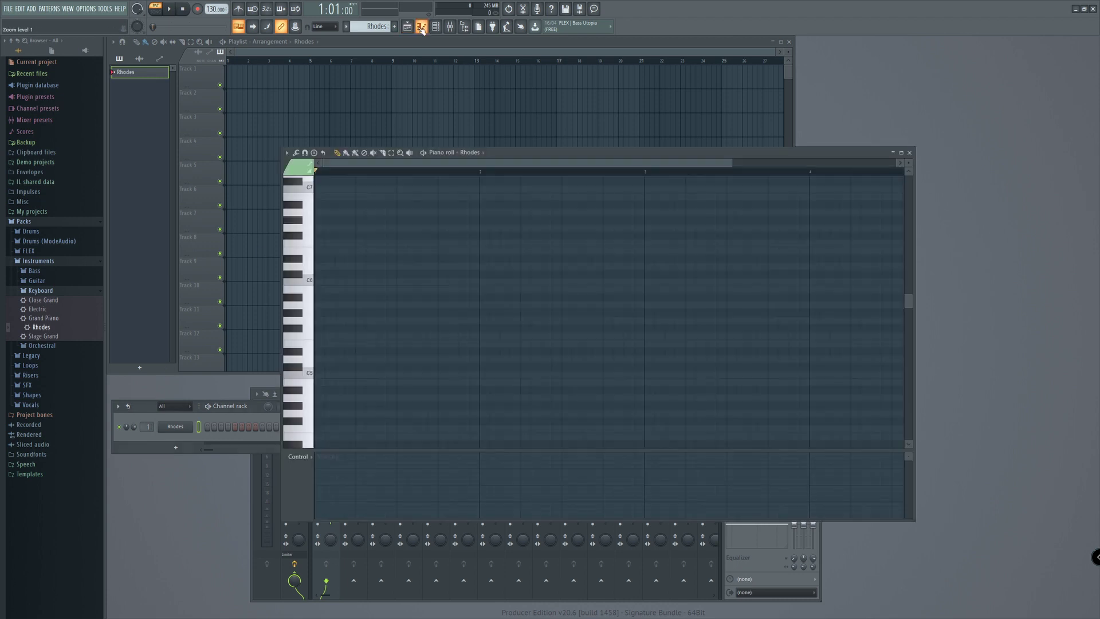
left_click_drag(503, 156, 491, 122)
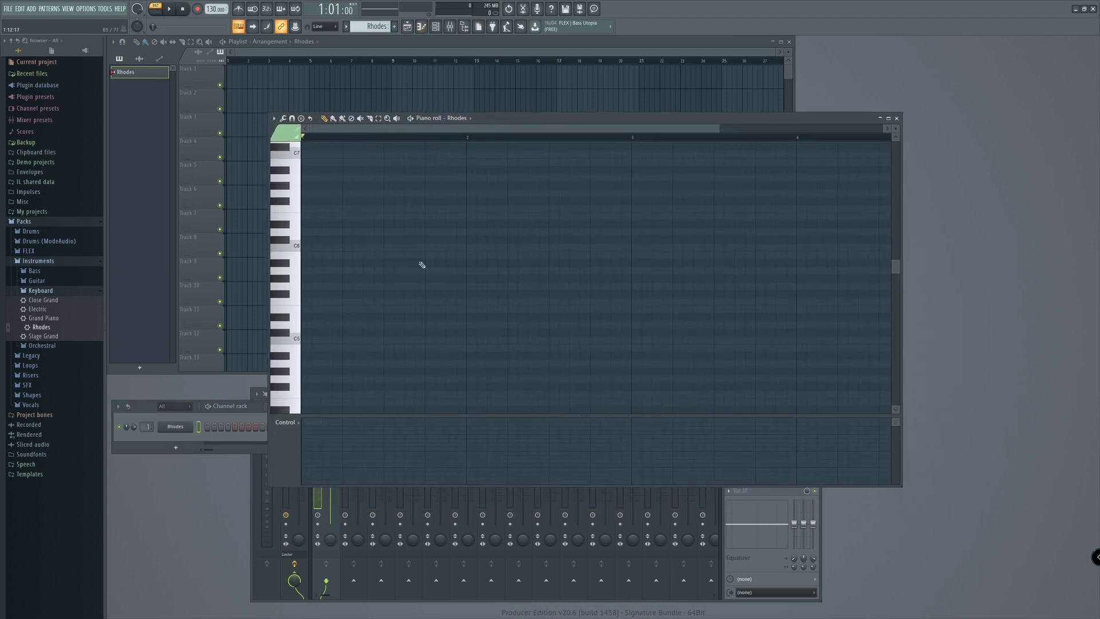
- Stamp an m9 chord rooted on D3 at the start of bar 1 and lengthen it to half a bar
scroll(376, 304, "down", 8)
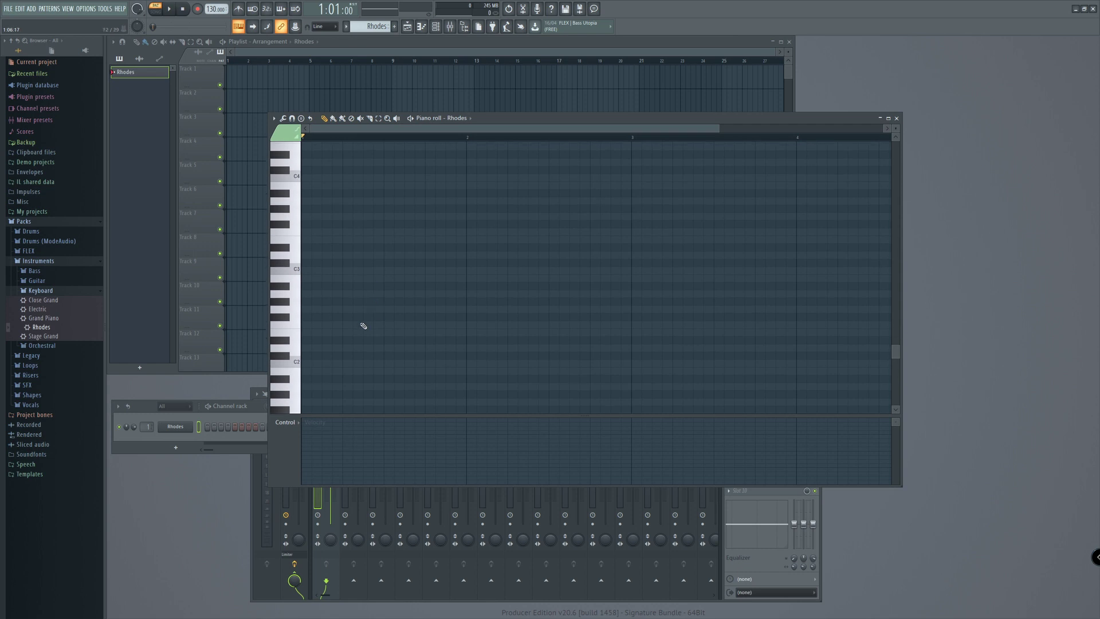
scroll(358, 327, "up", 2)
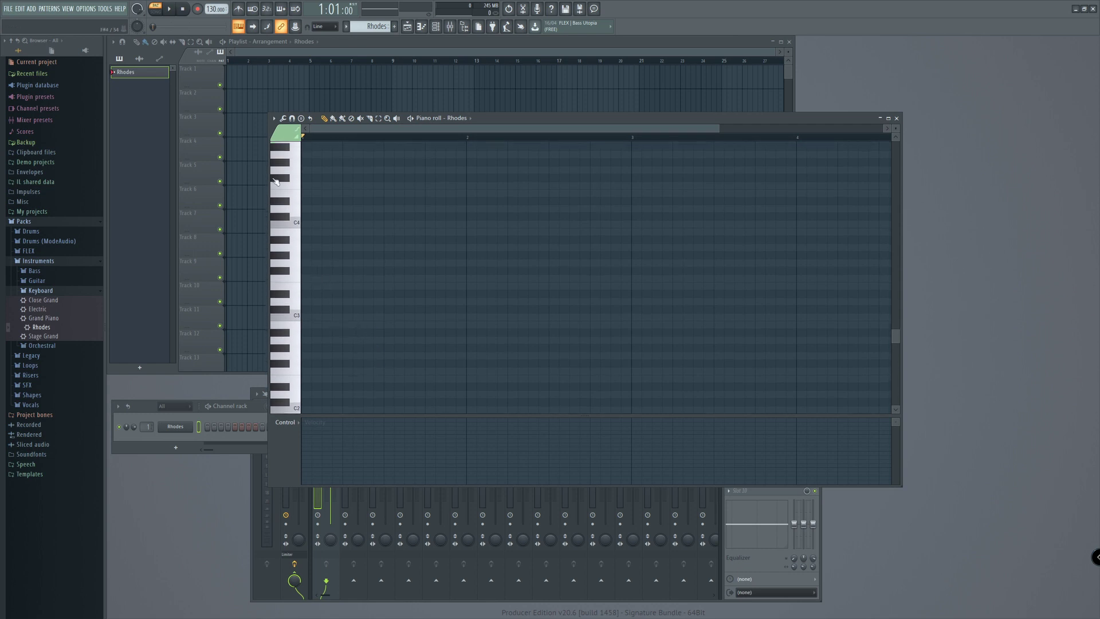
left_click(301, 118)
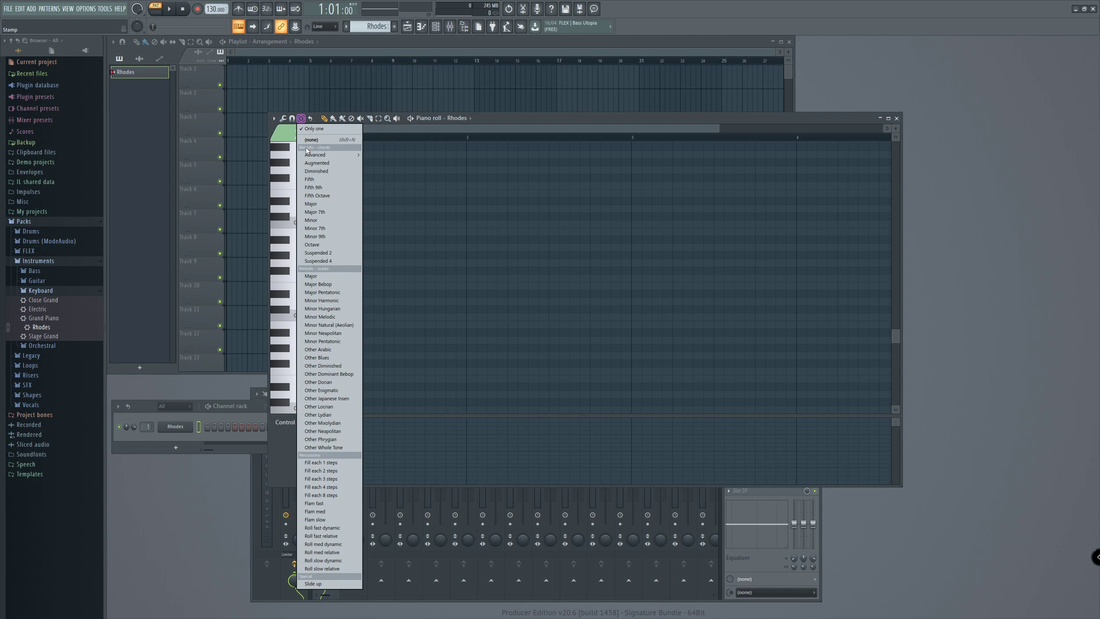
left_click(310, 138)
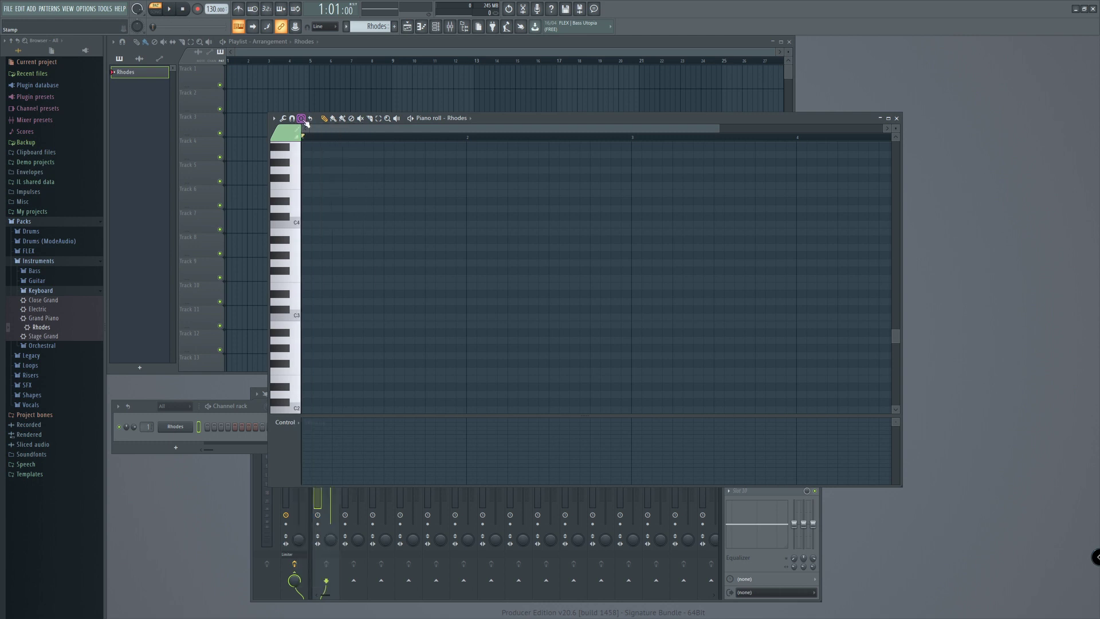
left_click(302, 119)
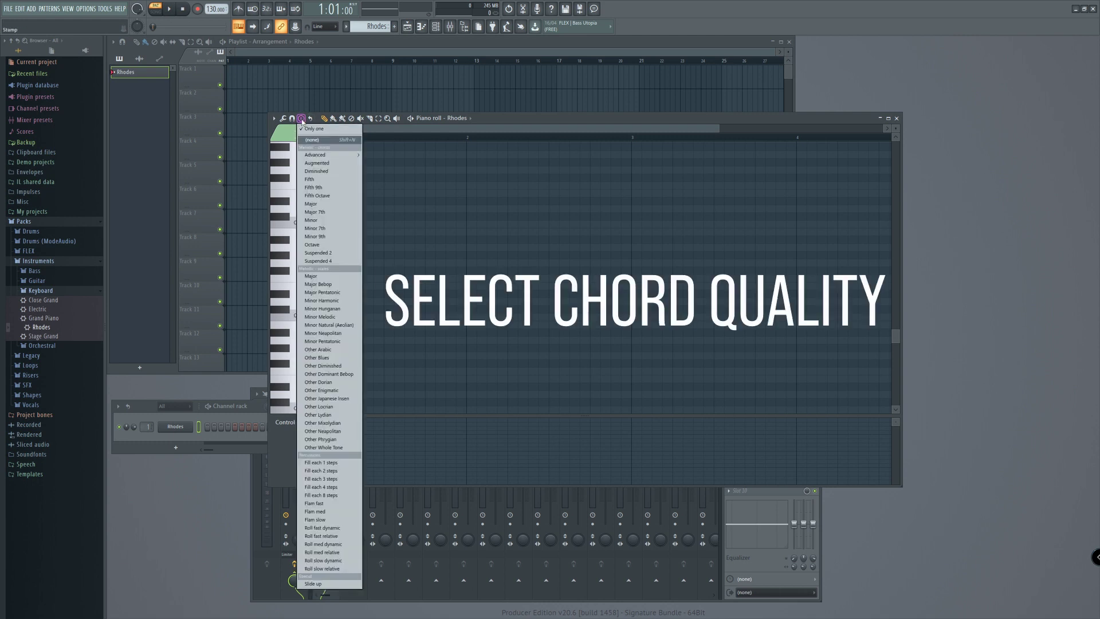
mouse_move(313, 157)
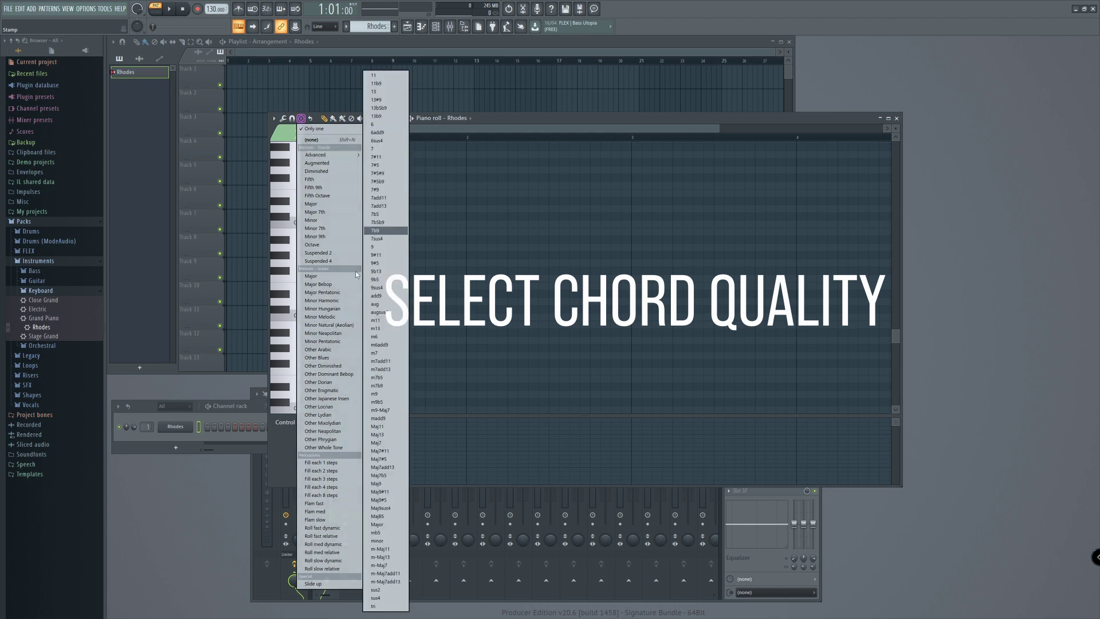
mouse_move(348, 155)
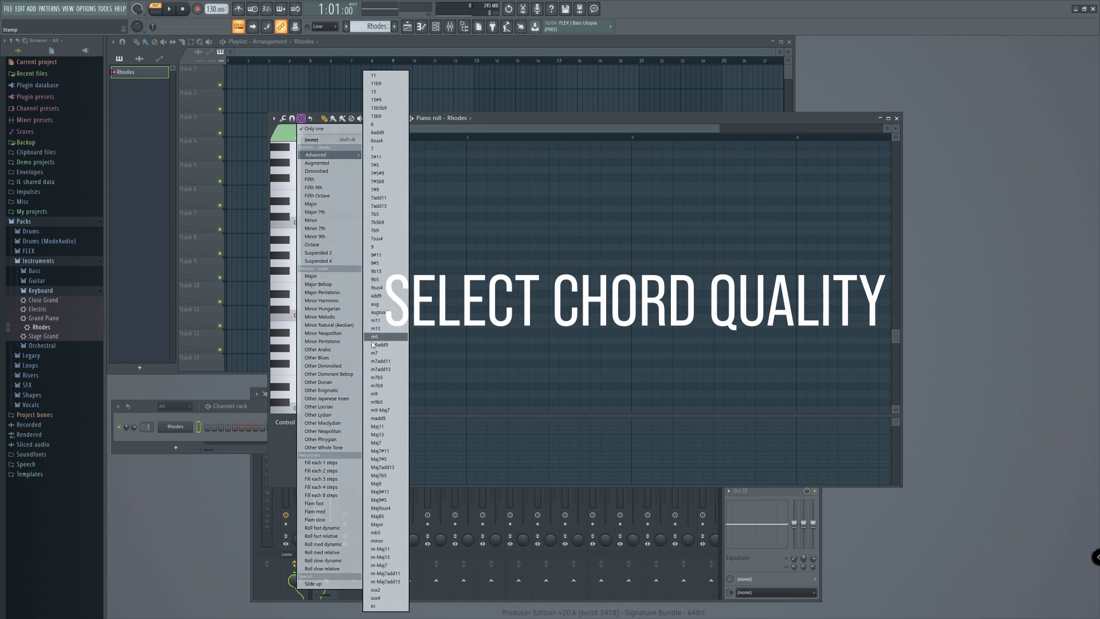
left_click(384, 397)
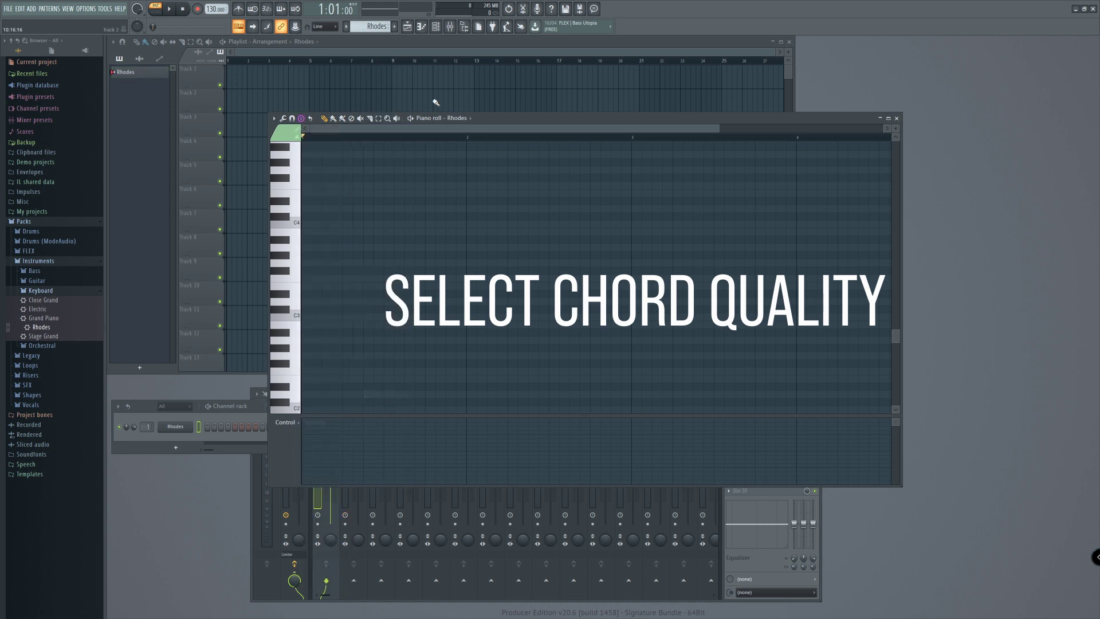
left_click(307, 302)
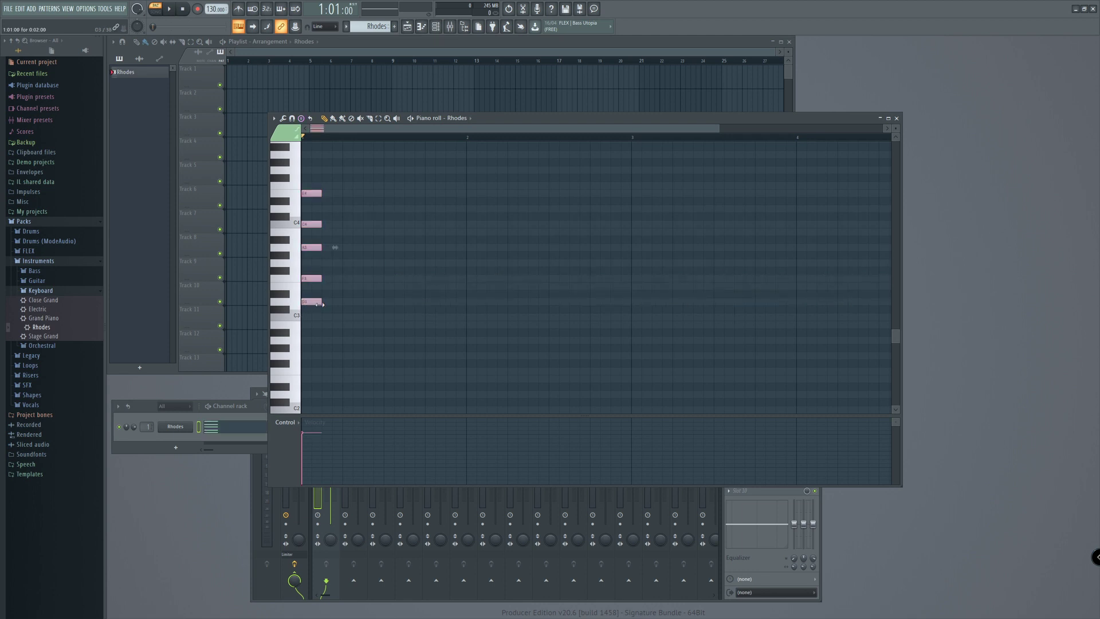
left_click_drag(321, 302, 383, 300)
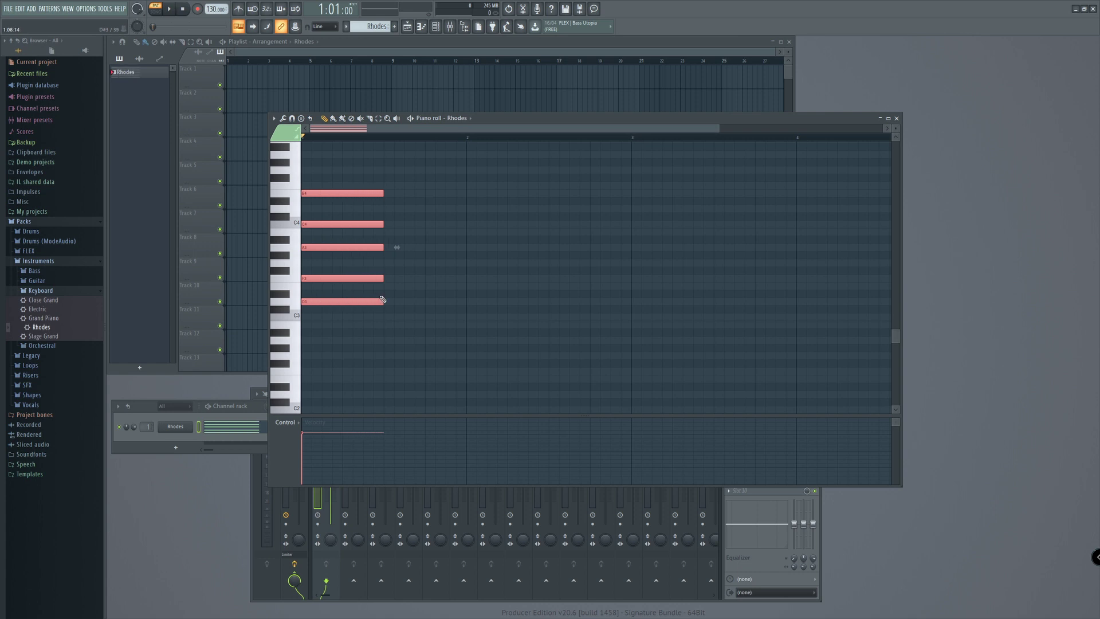
- Transpose the D minor 9 chord up one octave, playing it back before and after the change
key("space")
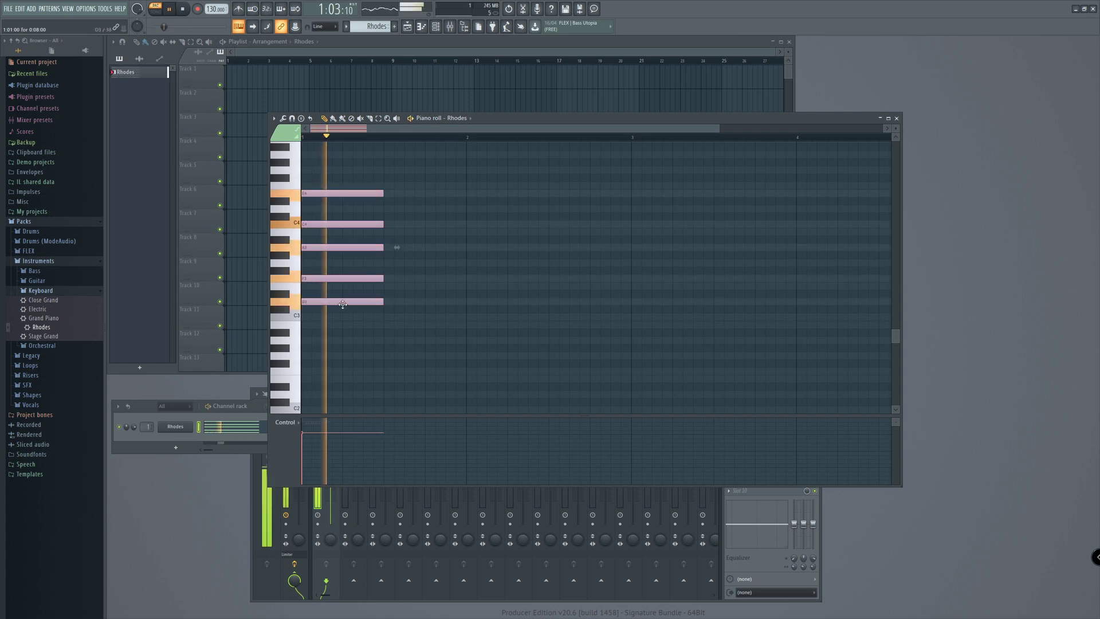
key("space")
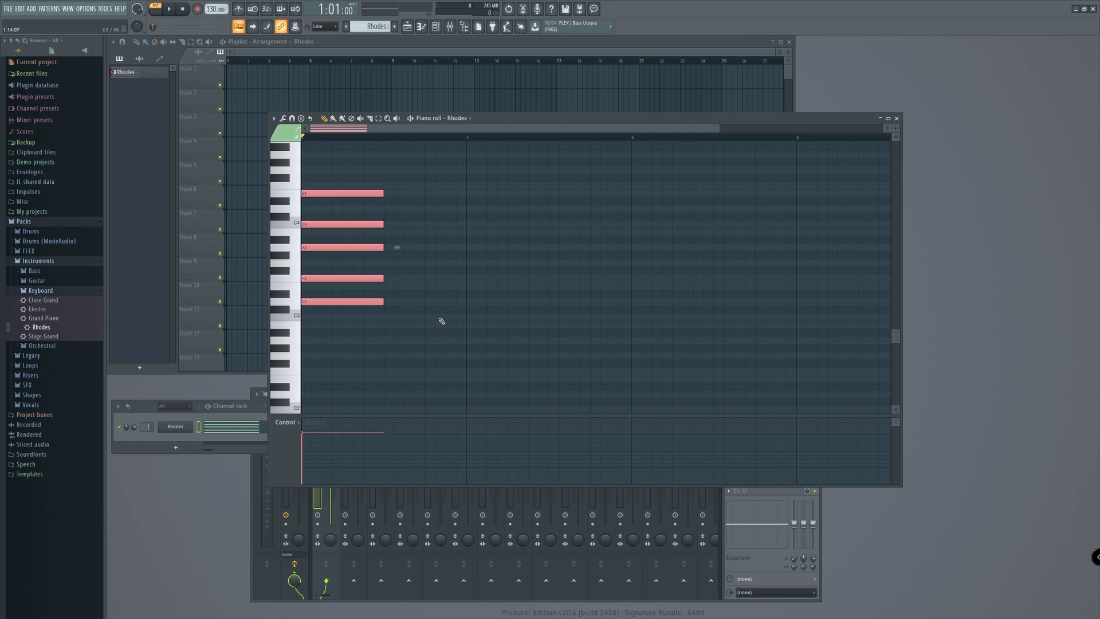
key("ctrl+Up")
key("space")
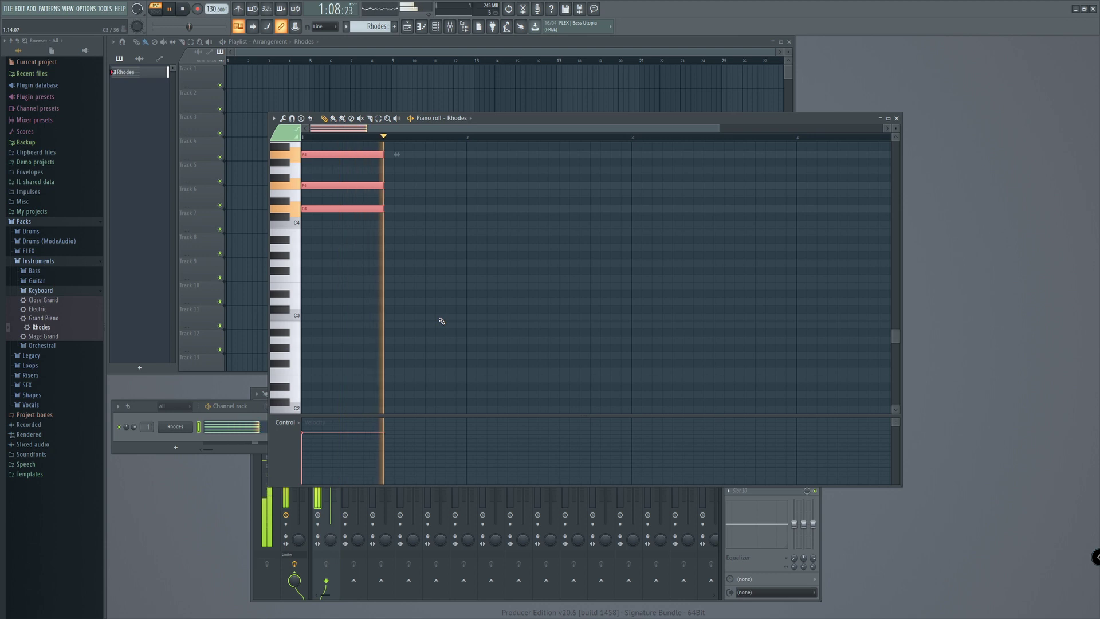
key("space")
scroll(440, 319, "up", 3)
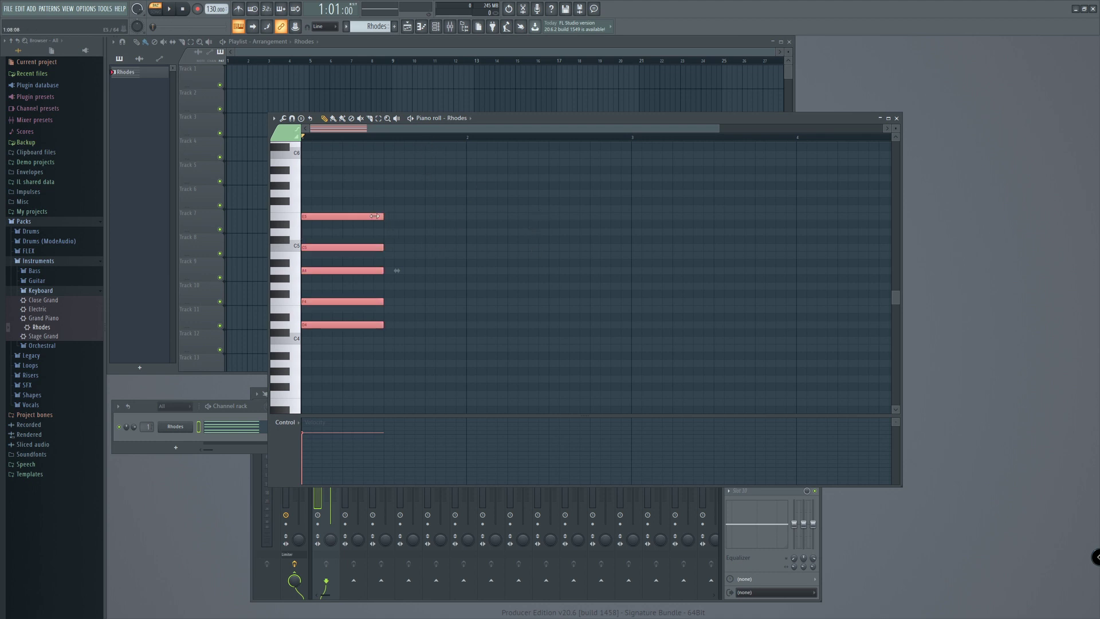
mouse_move(383, 217)
left_mouse_down()
mouse_move(316, 224)
mouse_move(388, 227)
mouse_move(345, 228)
mouse_move(378, 228)
left_mouse_up()
key("space")
key("space")
- Stamp a Maj9 chord rooted on F4, starting two steps after the first chord ends
left_click(301, 118)
mouse_move(324, 155)
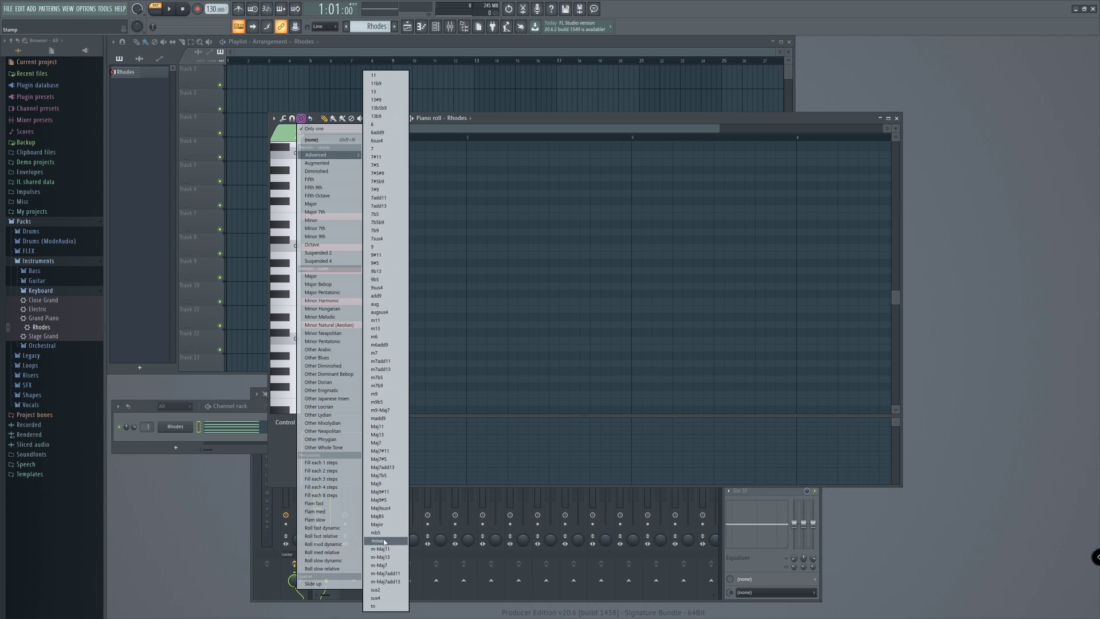
left_click(386, 484)
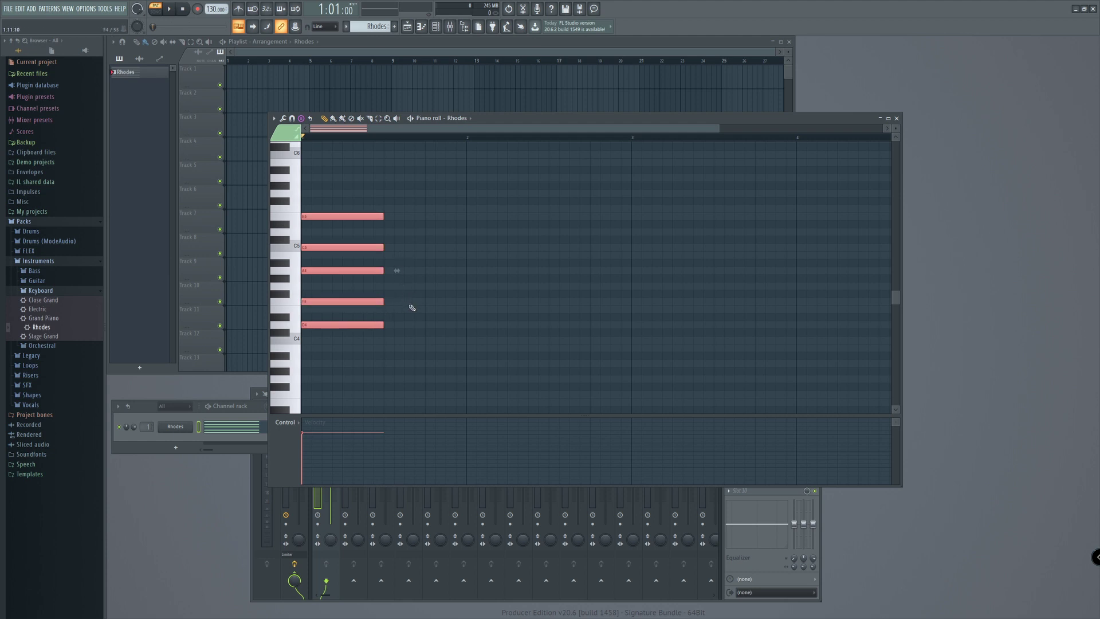
left_click(410, 303)
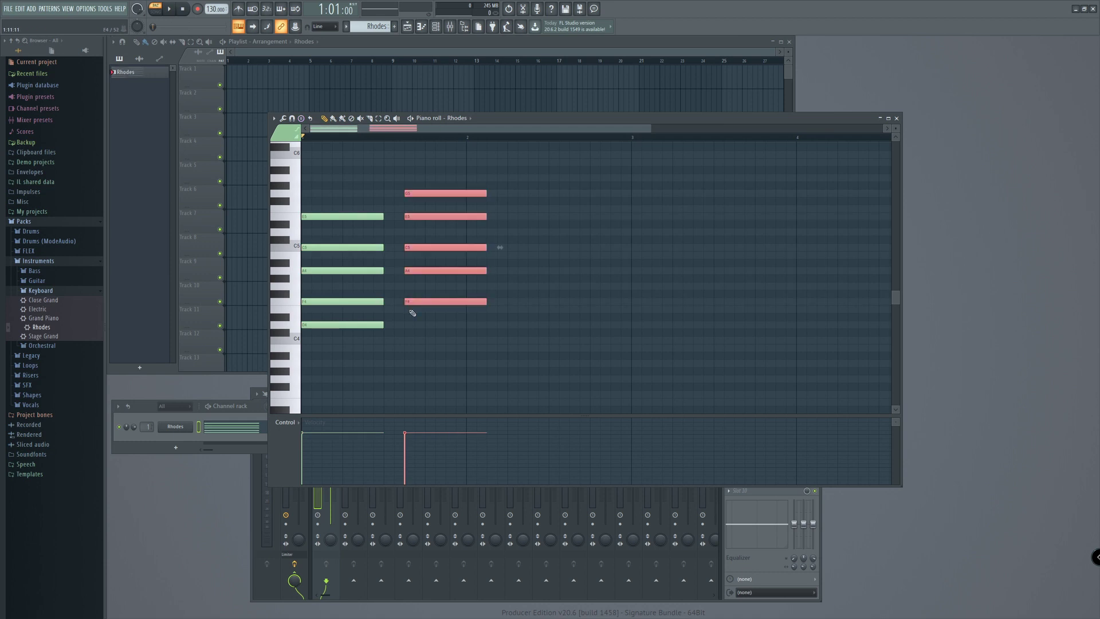
- Try the F4 Maj9 chord directly after the first chord, play it back, and restore the two-step gap
left_click_drag(452, 302, 431, 302)
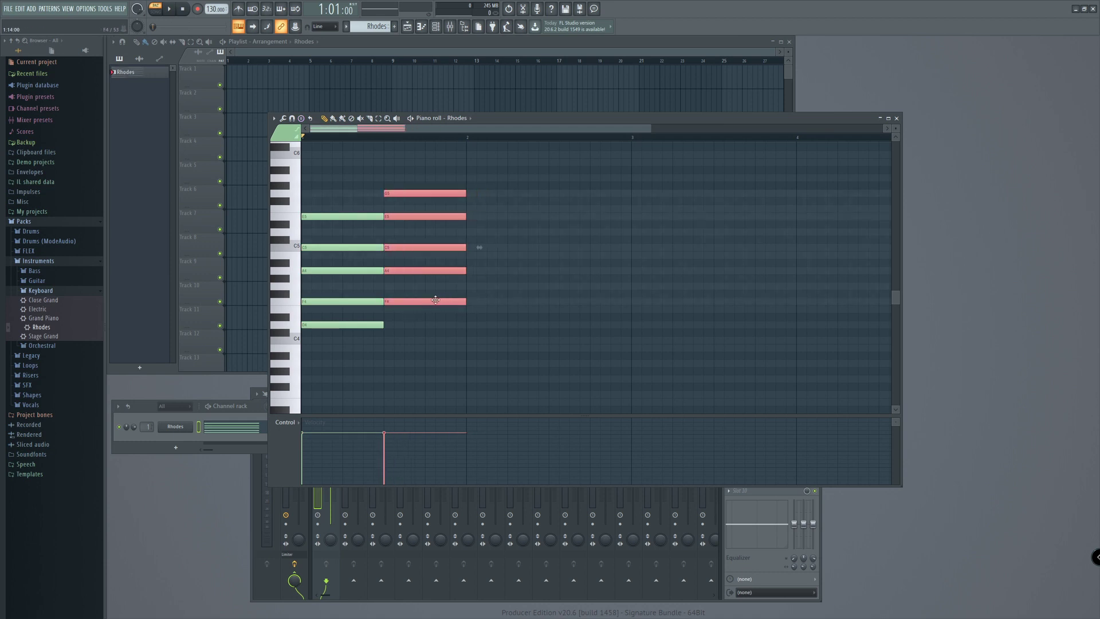
key("space")
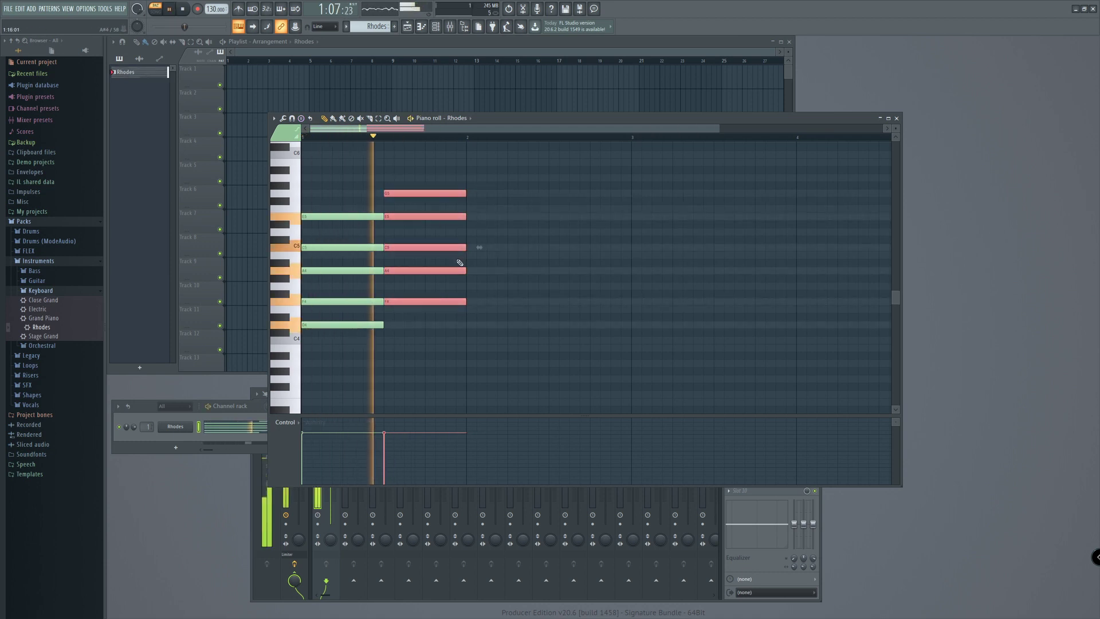
key("space")
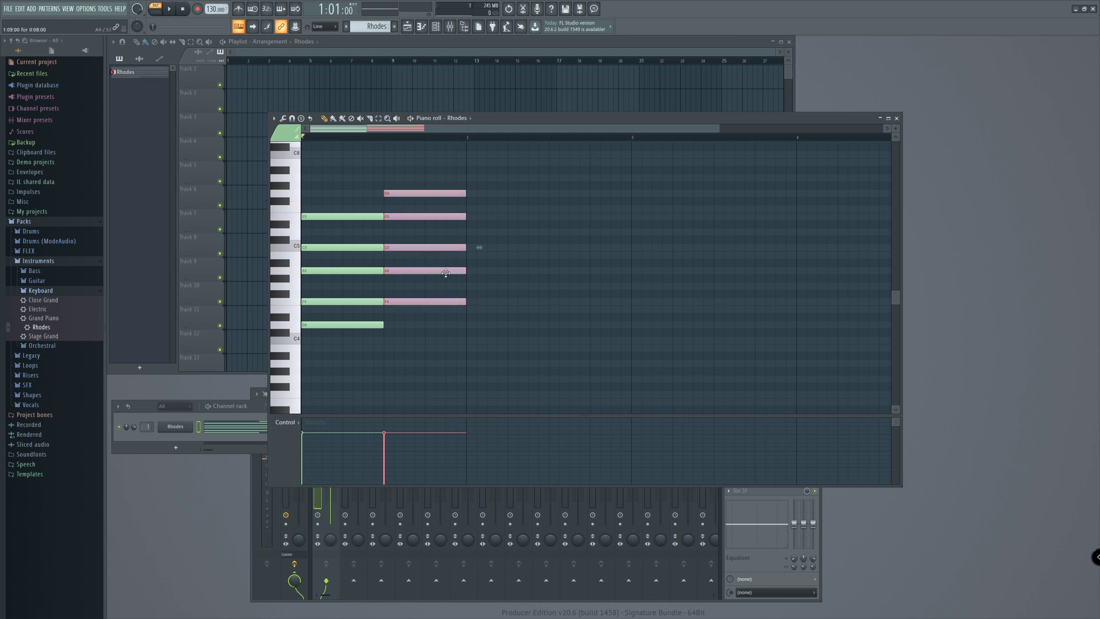
left_click_drag(421, 302, 441, 302)
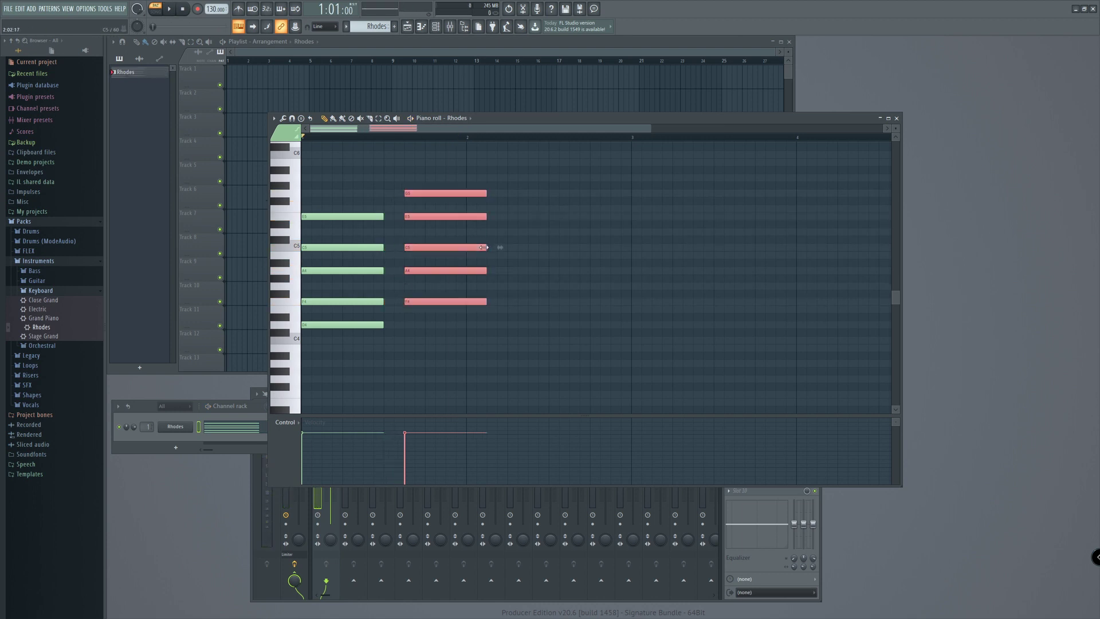
- Shorten the F4 Maj9 chord so it ends exactly at the start of bar 2, and play back both chords
left_click_drag(485, 247, 469, 247)
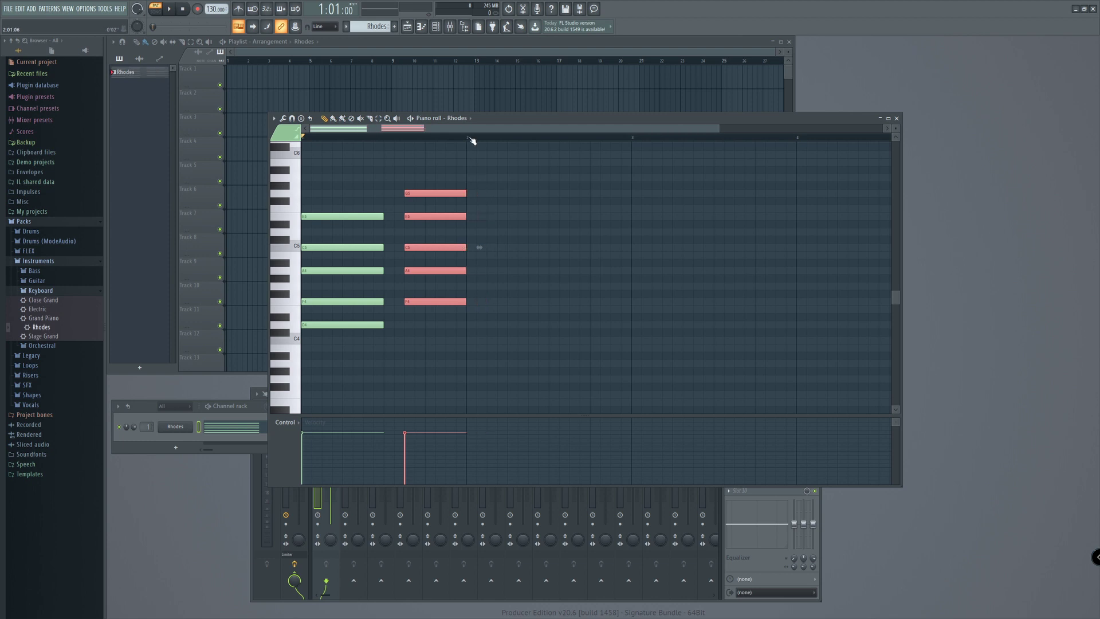
key("space")
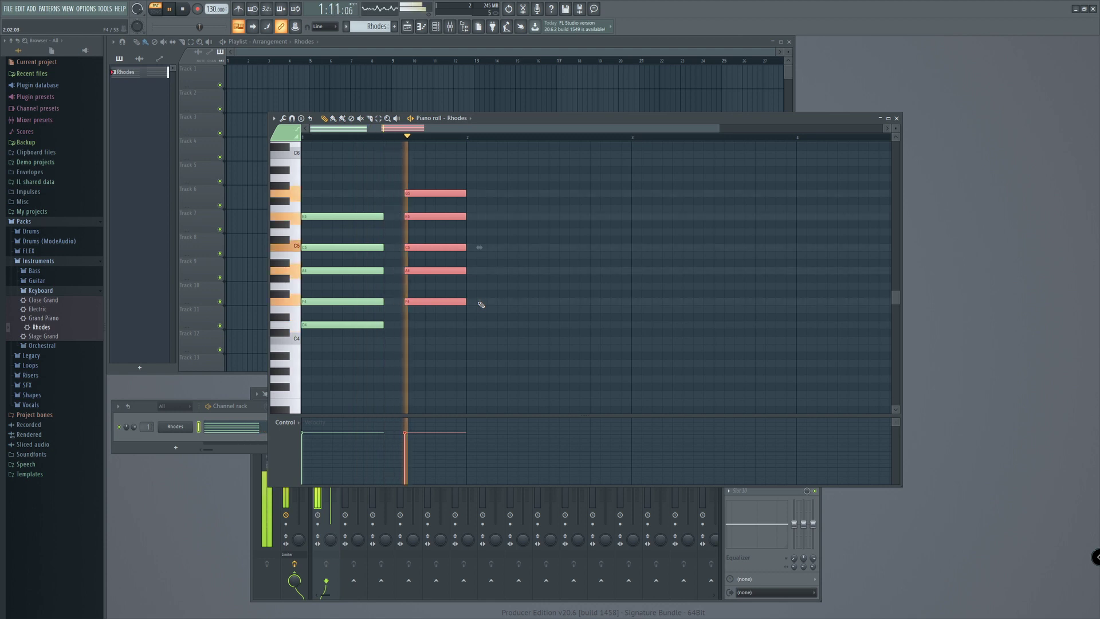
key("space")
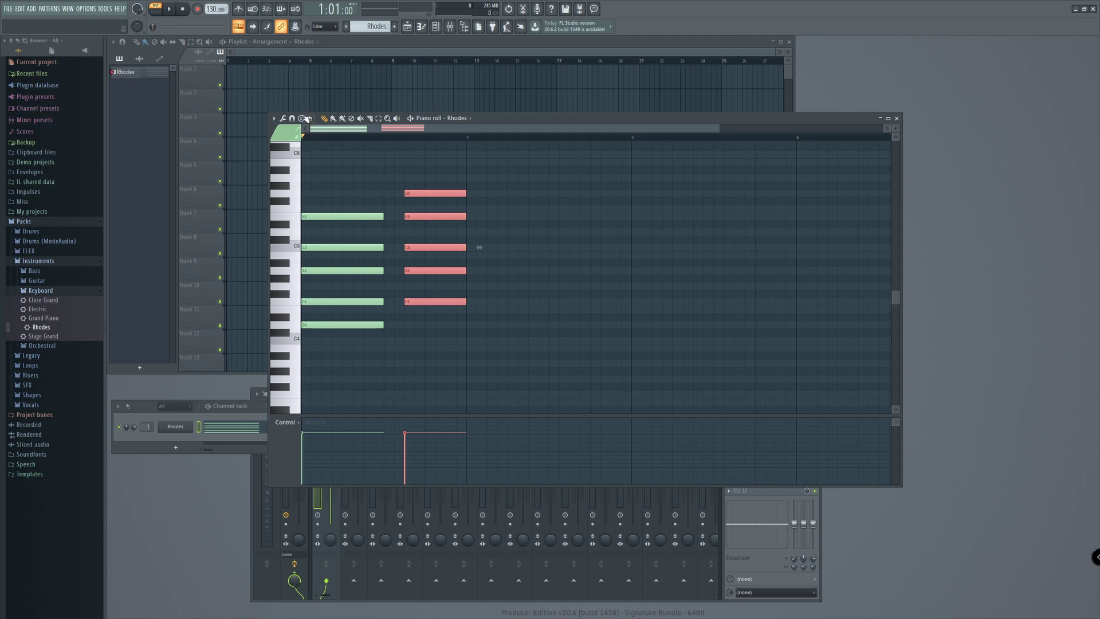
- Stamp a Maj9 chord rooted on C4 at the start of bar 2 and lengthen it to half a bar
left_click(301, 118)
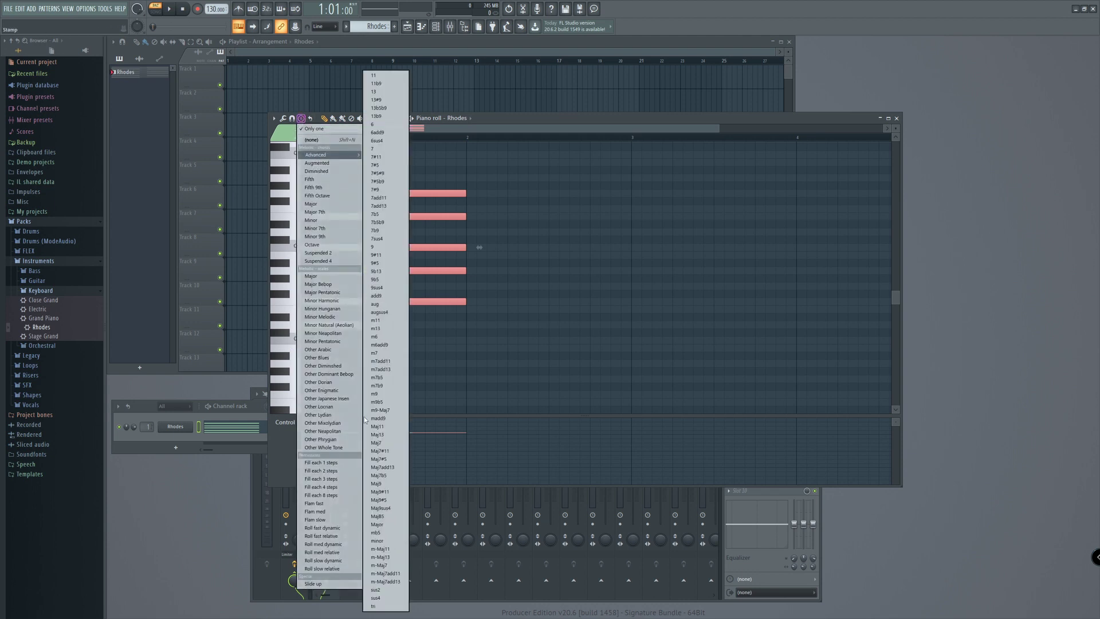
left_click(377, 486)
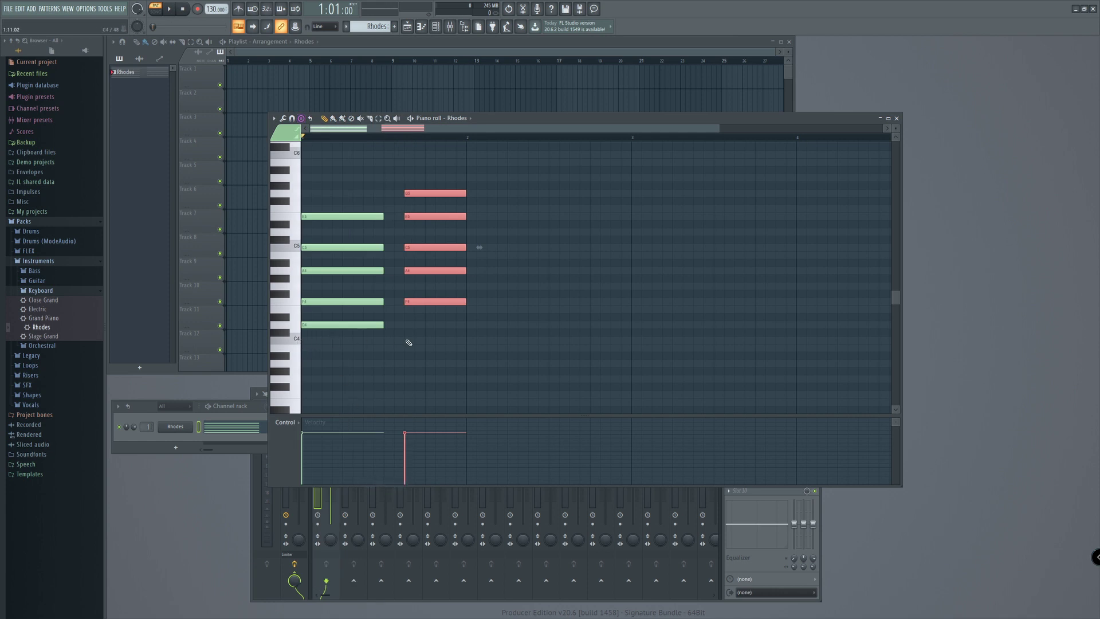
left_click(474, 343)
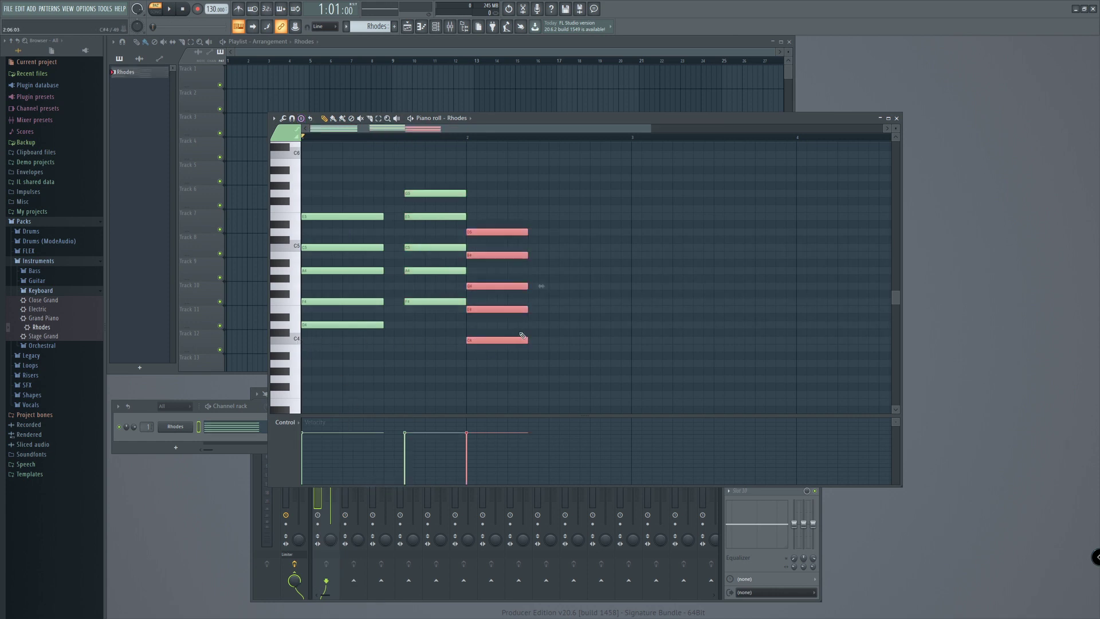
mouse_move(526, 340)
left_mouse_down()
mouse_move(564, 341)
mouse_move(548, 341)
left_mouse_up()
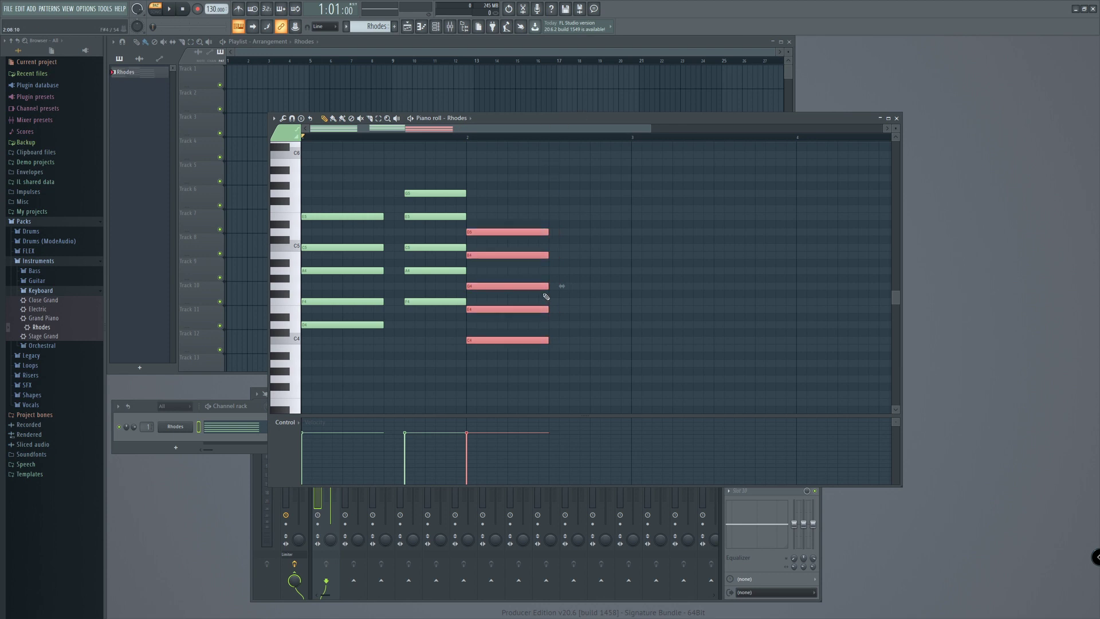
- Stamp another C4 chord two steps after the third chord, shorten it to end at bar 3, and play the progression
left_click(301, 118)
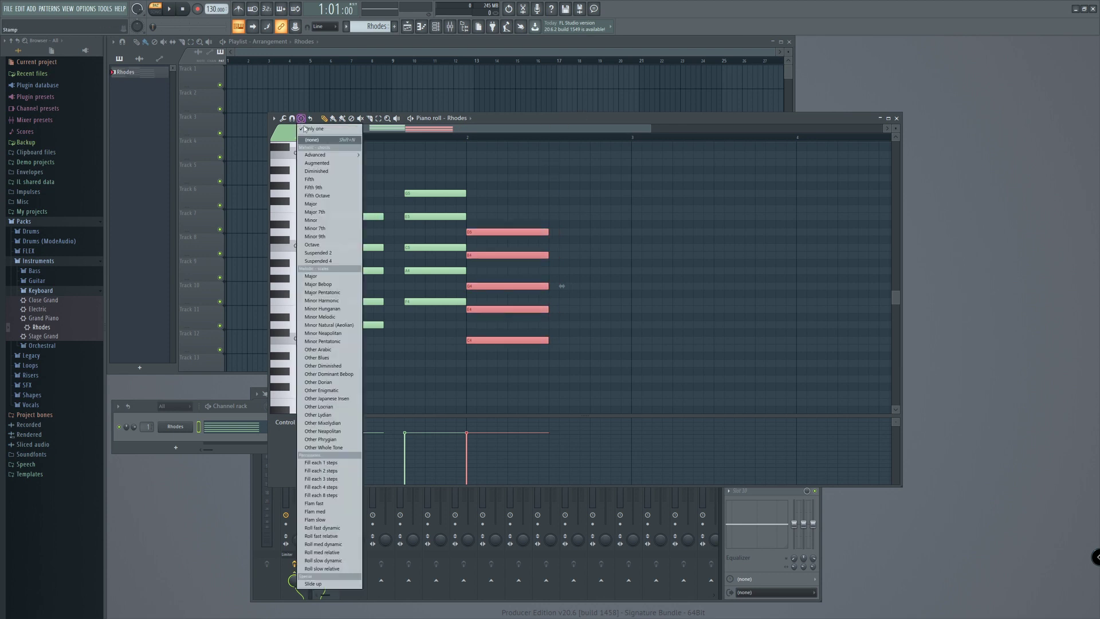
mouse_move(329, 154)
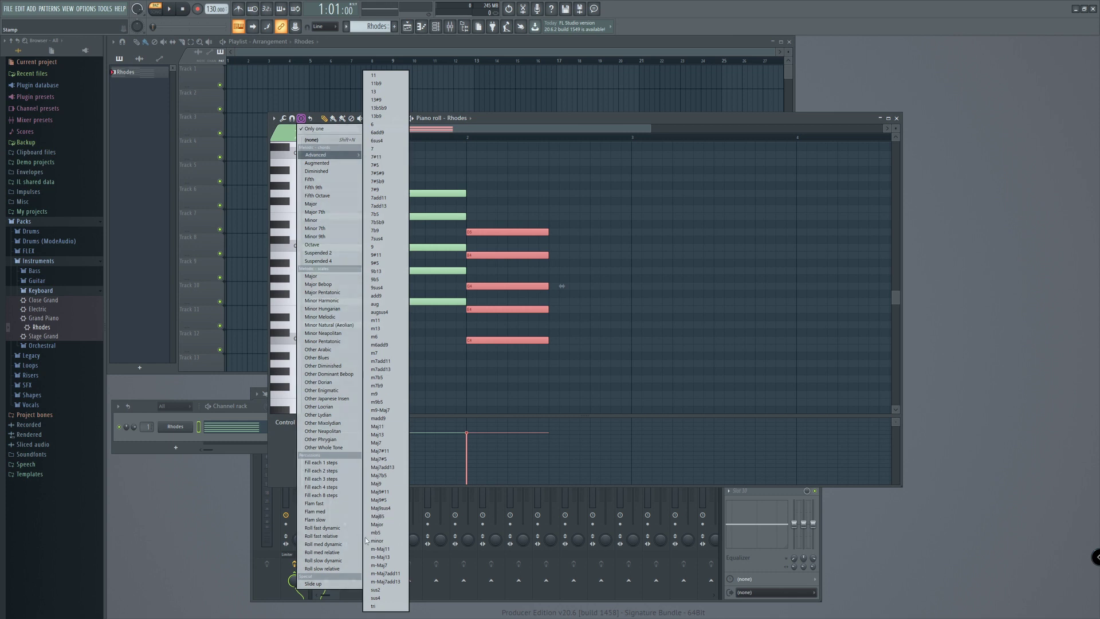
left_click(393, 412)
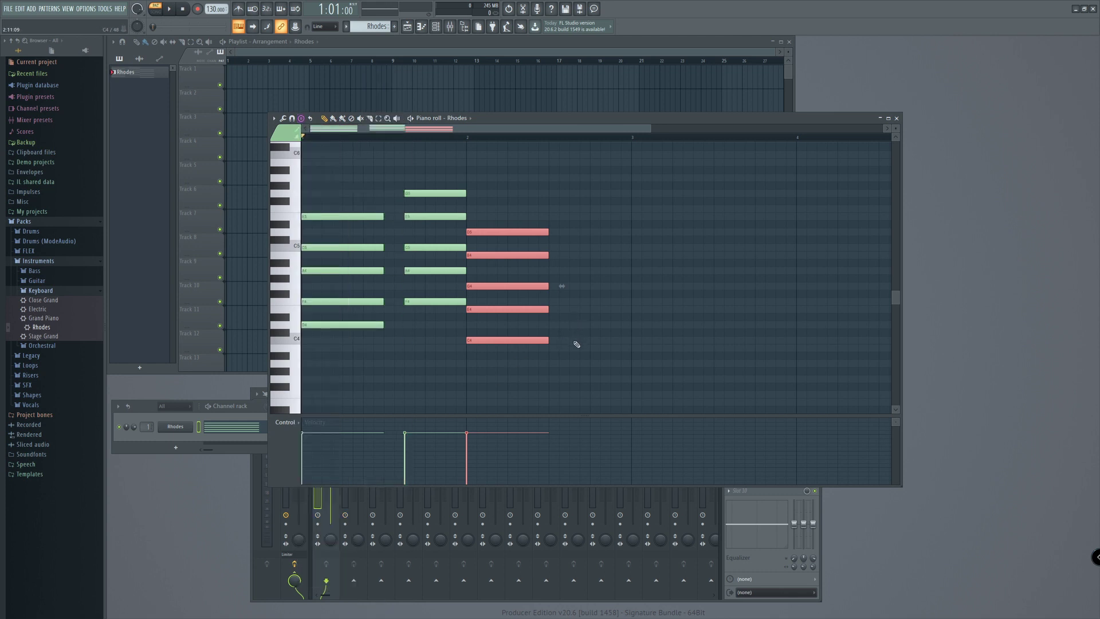
left_click(575, 341)
left_click_drag(651, 341, 631, 341)
key("space")
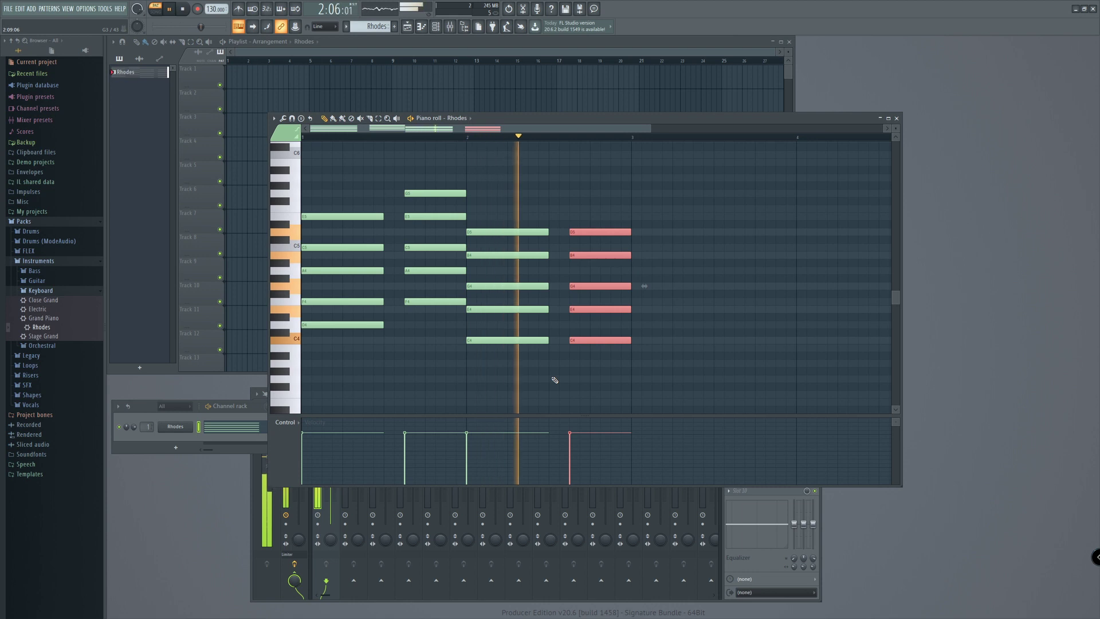
key("space")
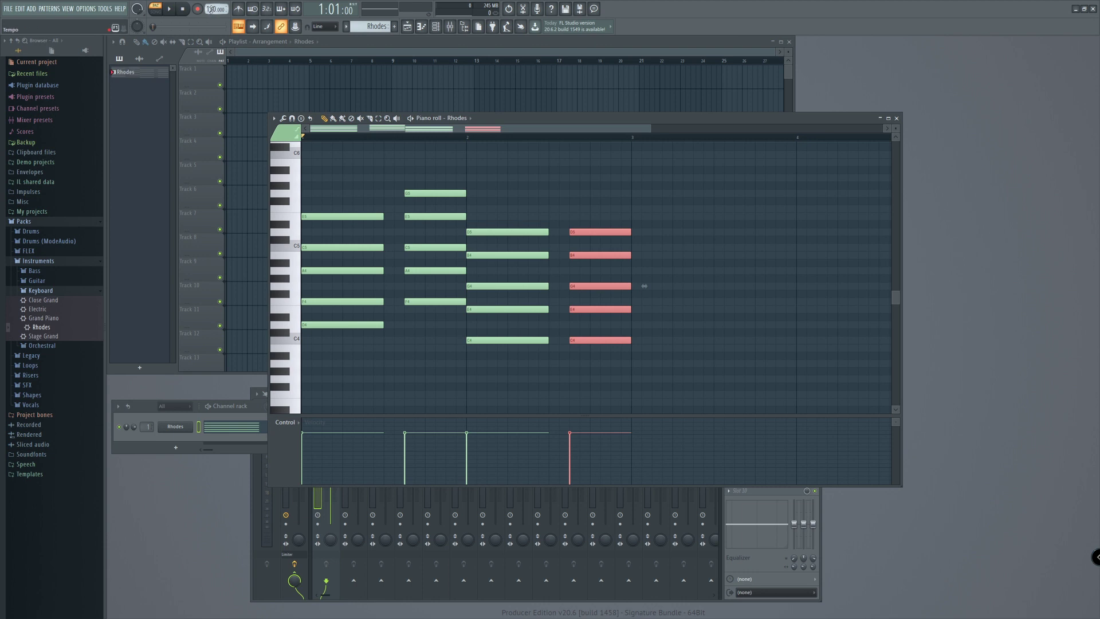
- Set the project tempo to 84 BPM
right_click(212, 8)
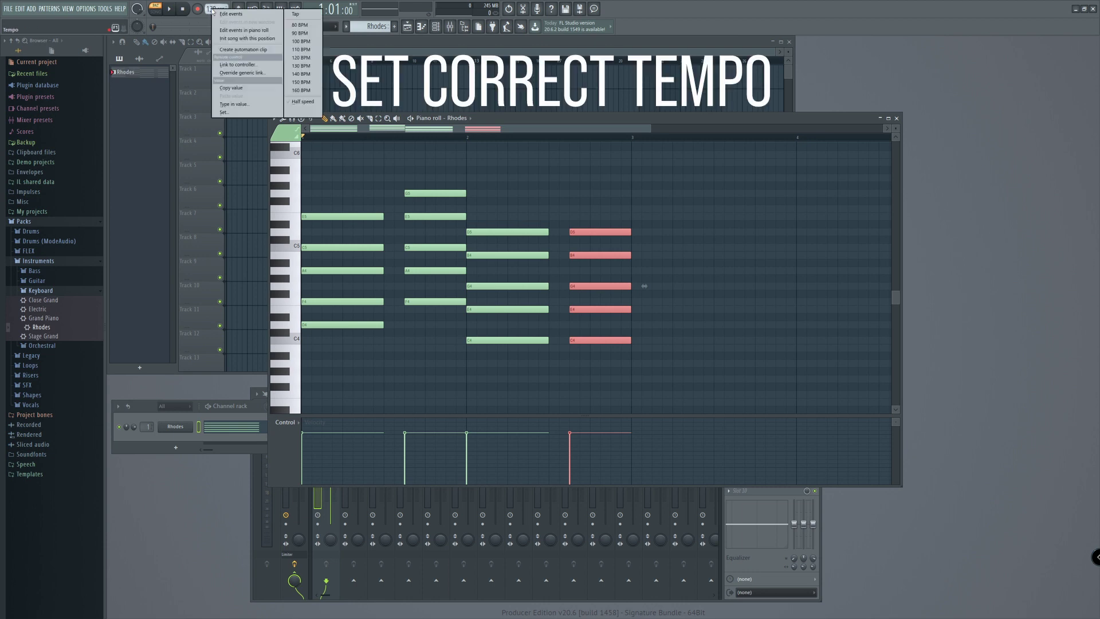
left_click(239, 104)
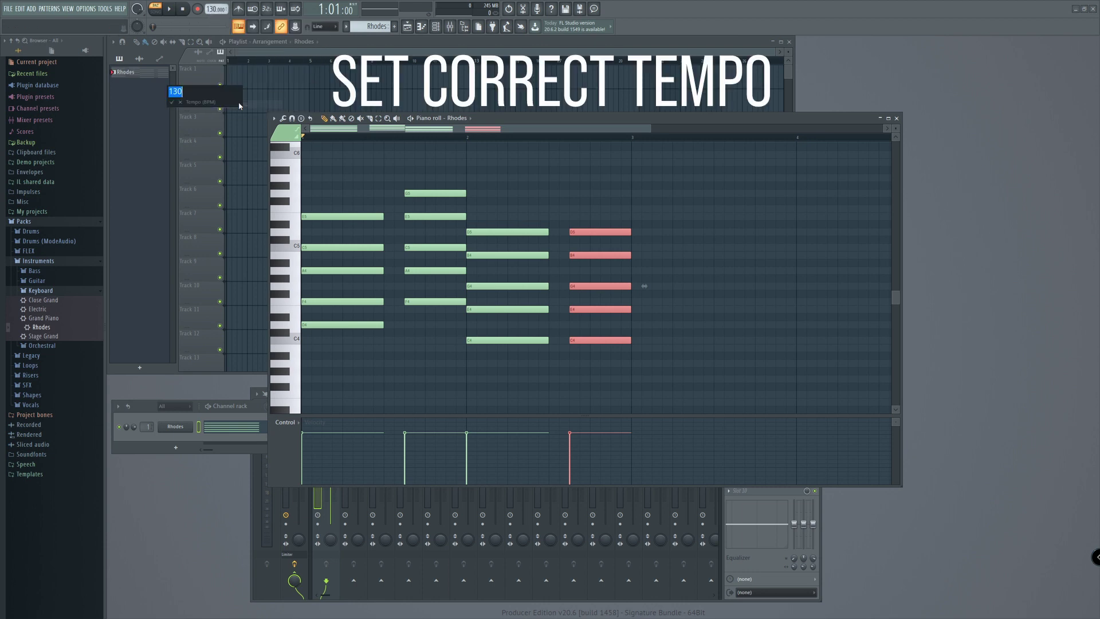
type("84")
key("Return")
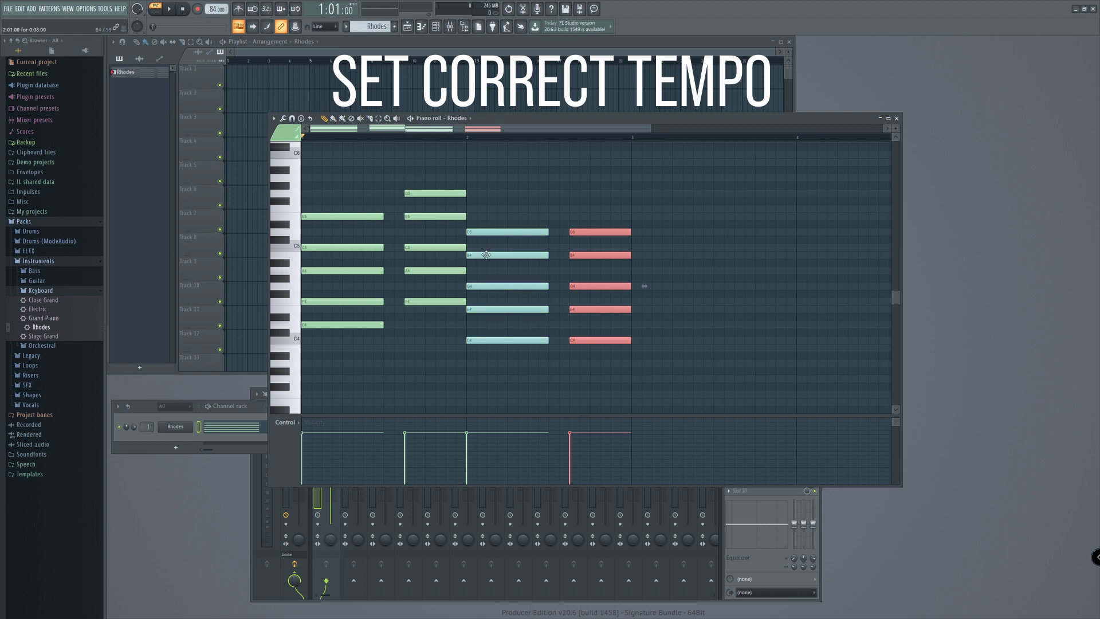
- Slightly lower the fourth chord's velocity, and copy the first three chords so the copies start at bar 3
scroll(486, 255, "down", 2, "alt")
scroll(490, 255, "up", 2)
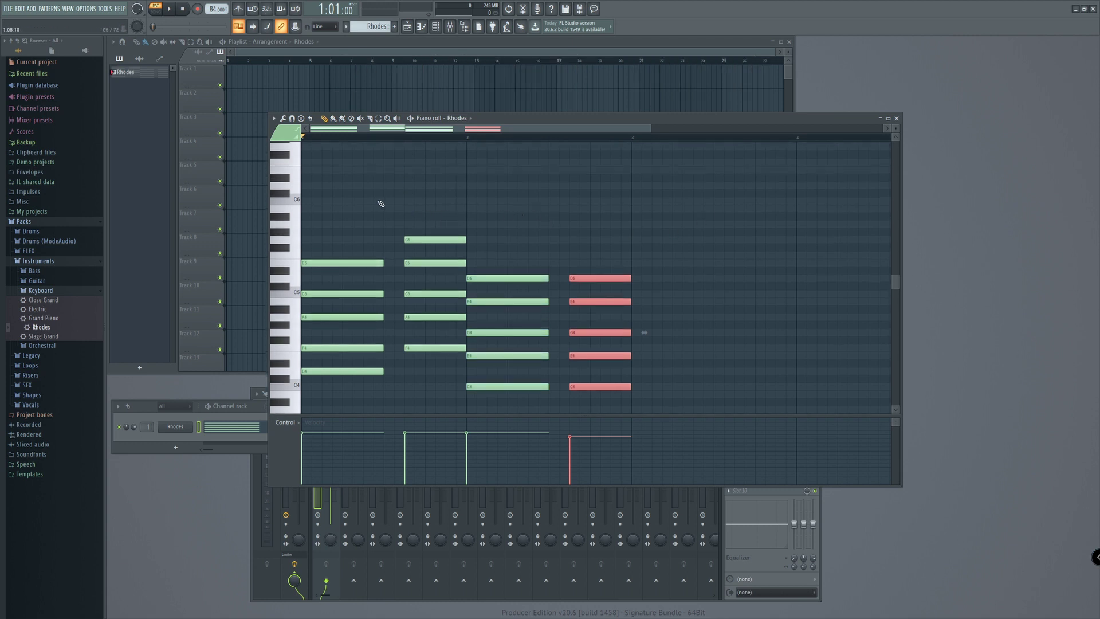
scroll(557, 254, "down", 4, "ctrl")
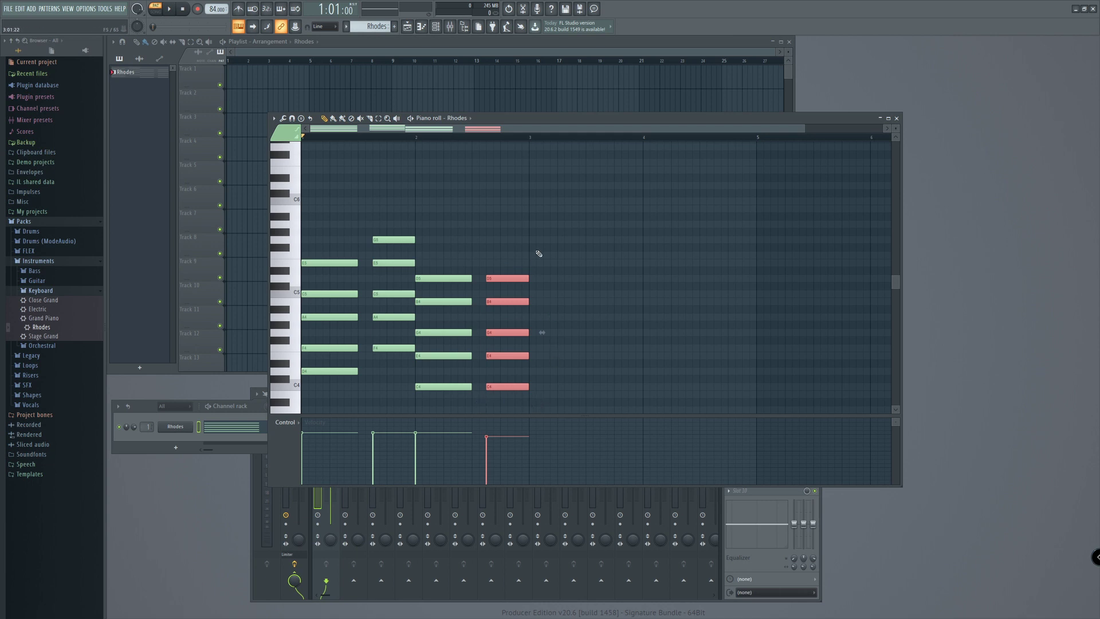
left_click_drag(476, 398, 321, 190, "ctrl")
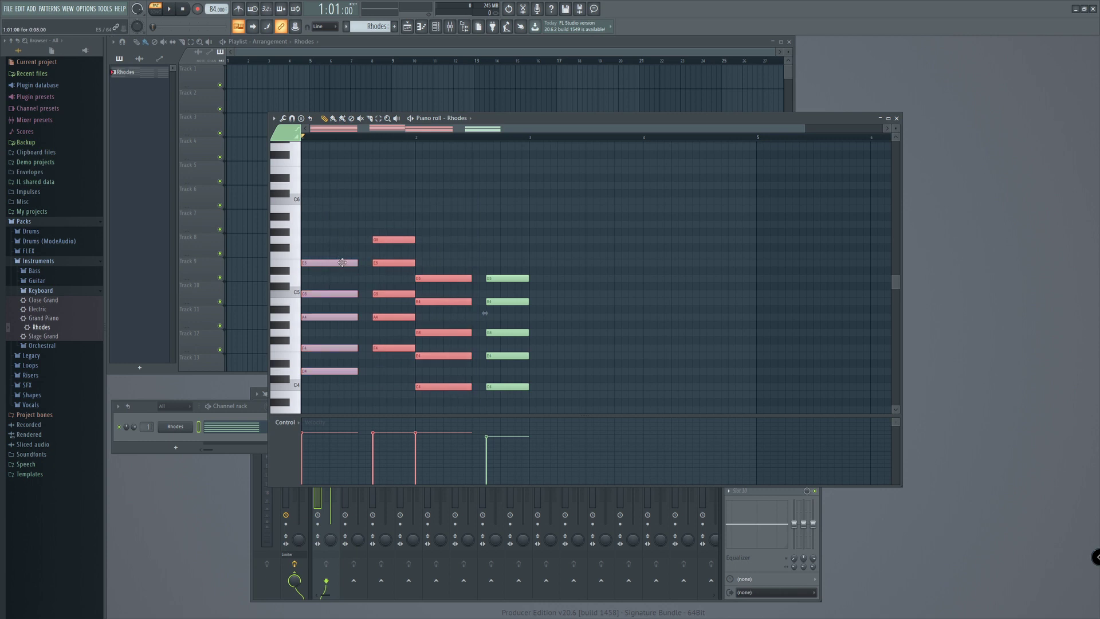
left_click_drag(385, 262, 571, 283)
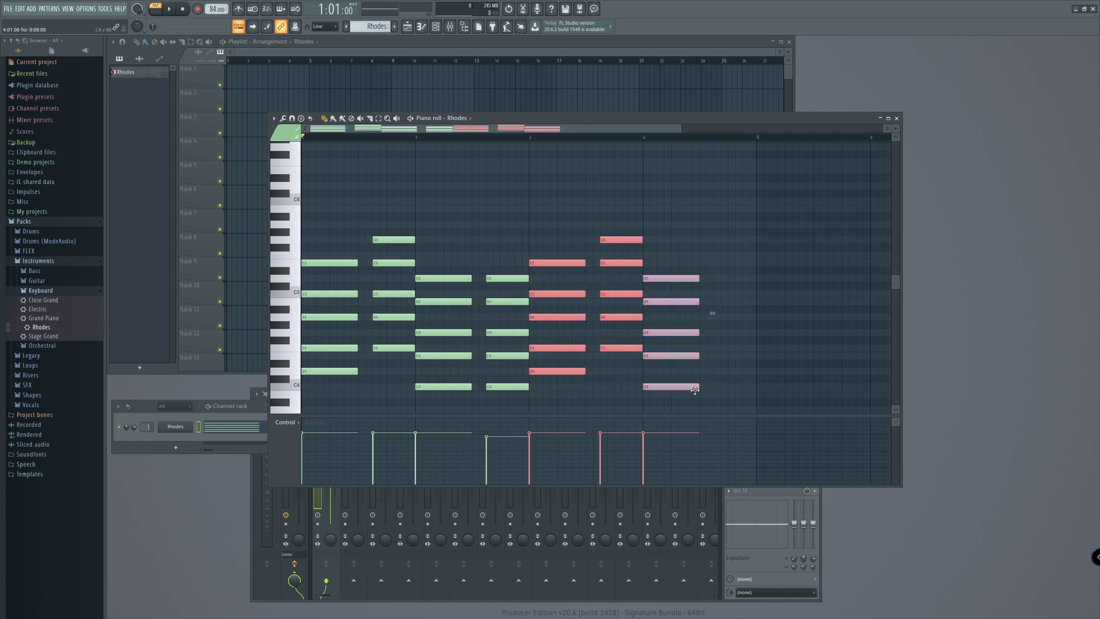
left_click_drag(716, 412, 564, 226)
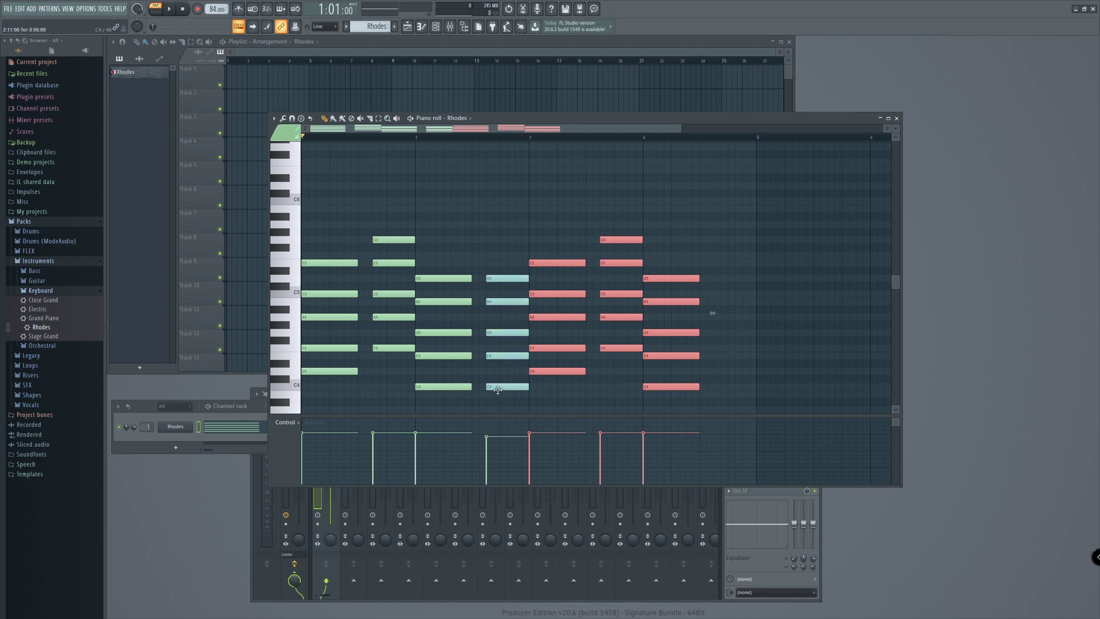
- Stamp an Augmented chord rooted on G4 two steps after the seventh chord, ending at bar 5, and play the progression
left_click(302, 119)
left_click(304, 121)
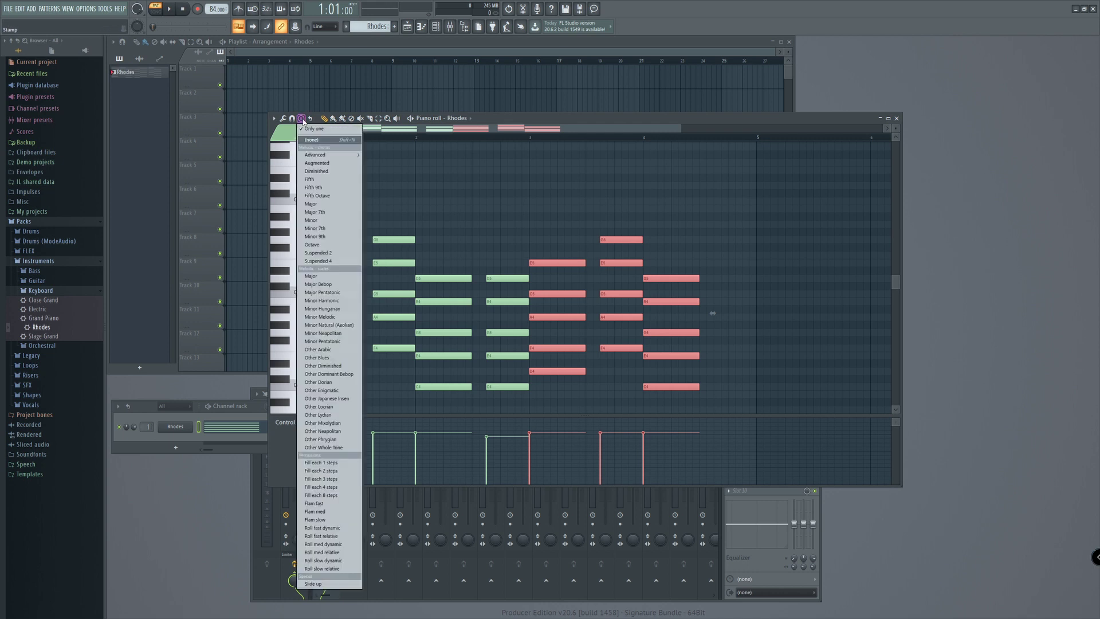
left_click(320, 164)
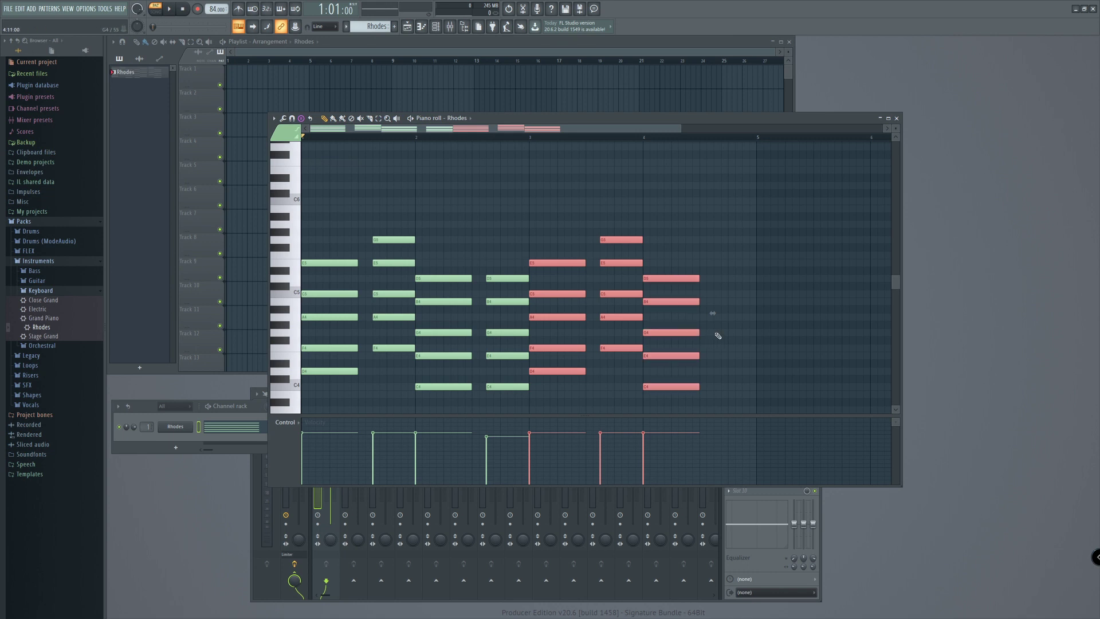
left_click(723, 334)
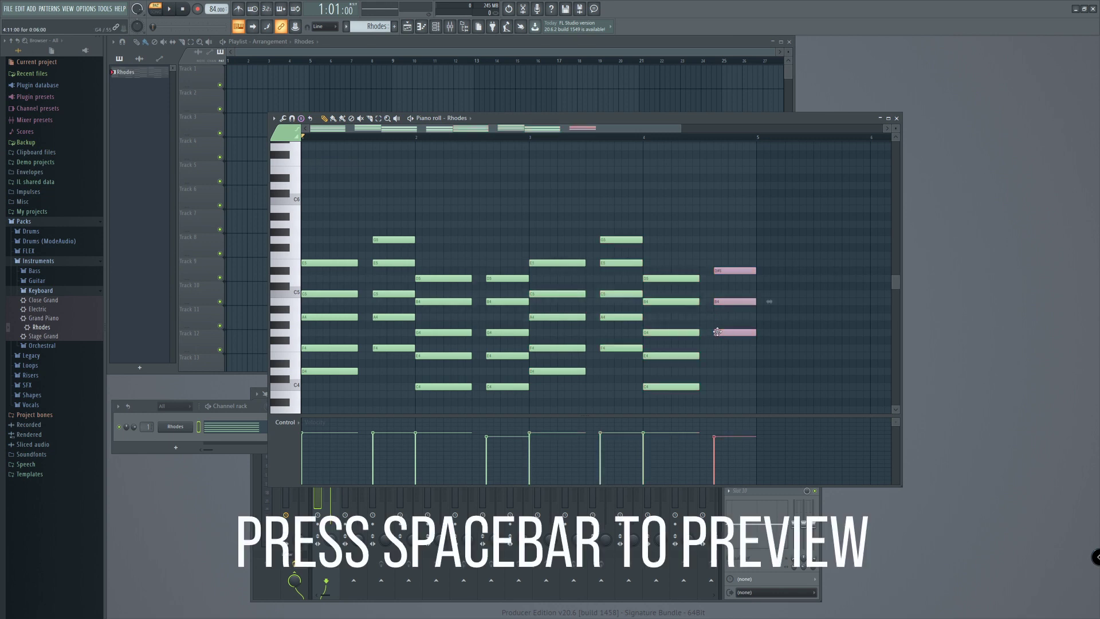
key("space")
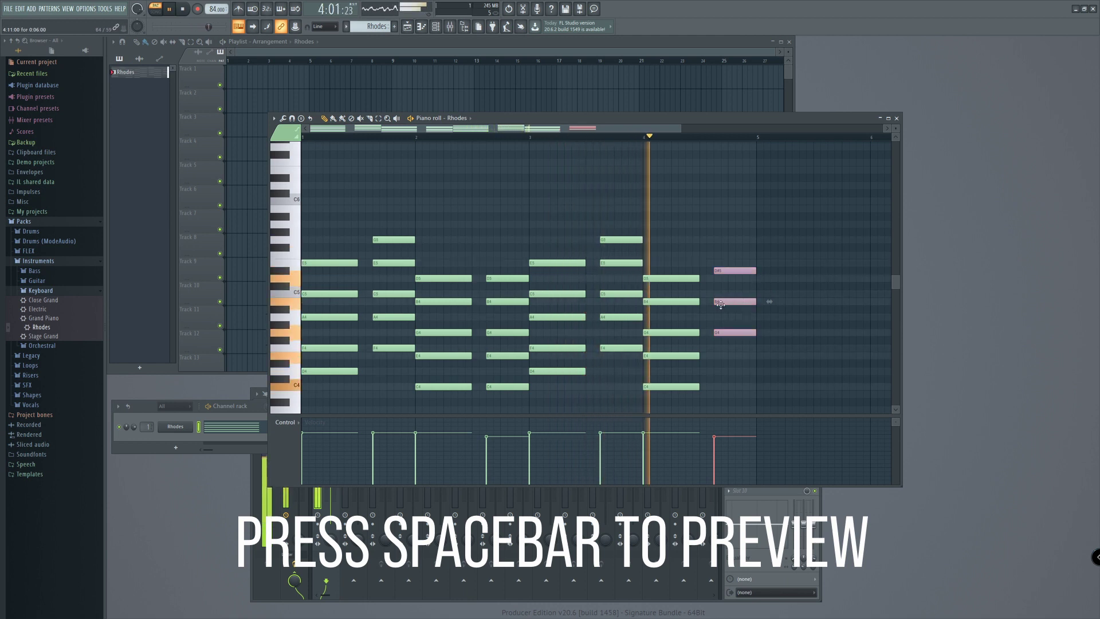
key("space")
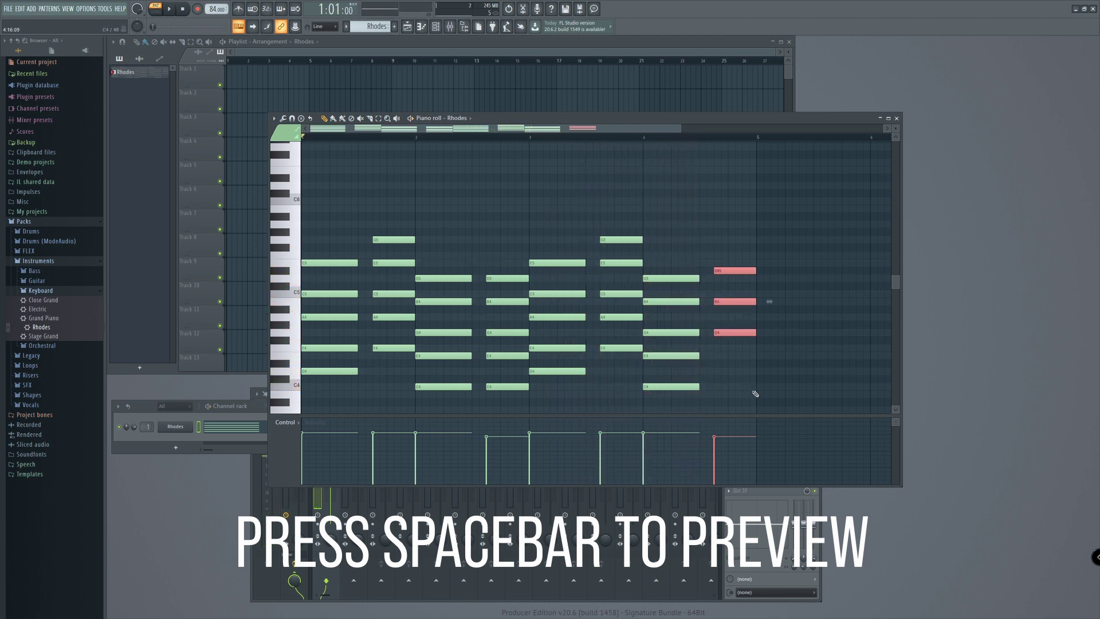
- Select all chords, vary their velocities in the control lane, and play the progression
left_click_drag(769, 404, 301, 189)
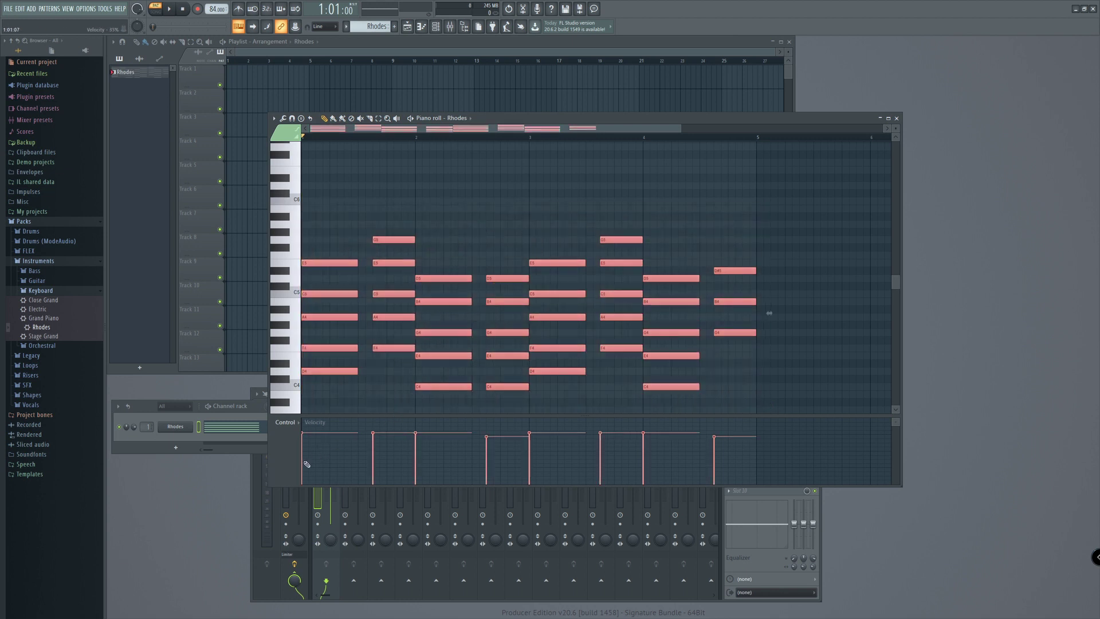
mouse_move(312, 450)
left_mouse_down()
mouse_move(400, 444)
mouse_move(406, 454)
left_mouse_up()
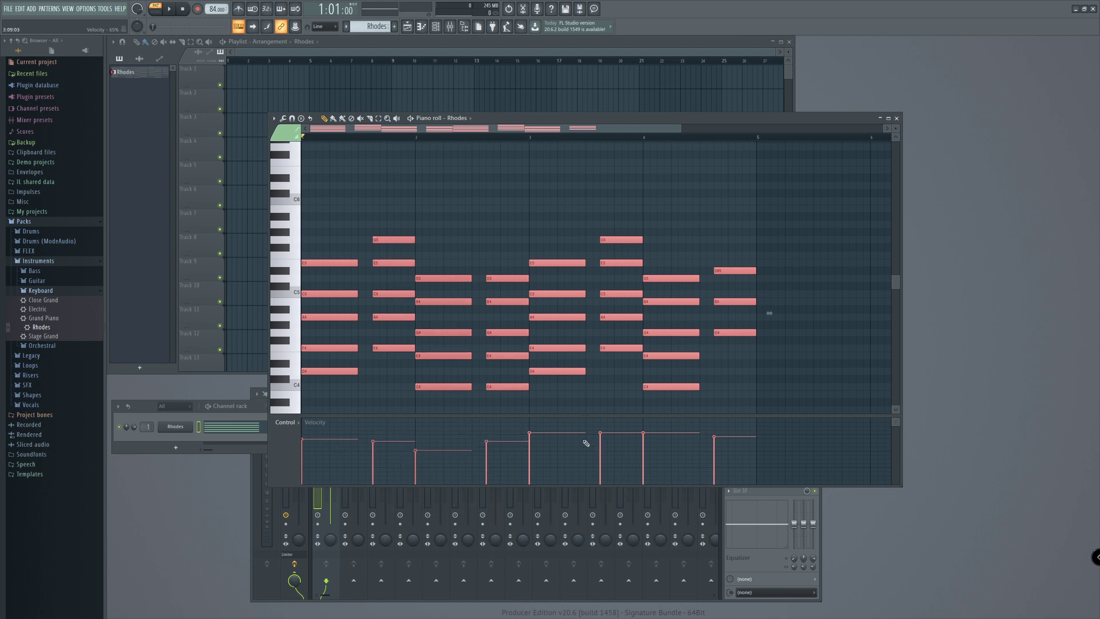
left_click(641, 443)
key("space")
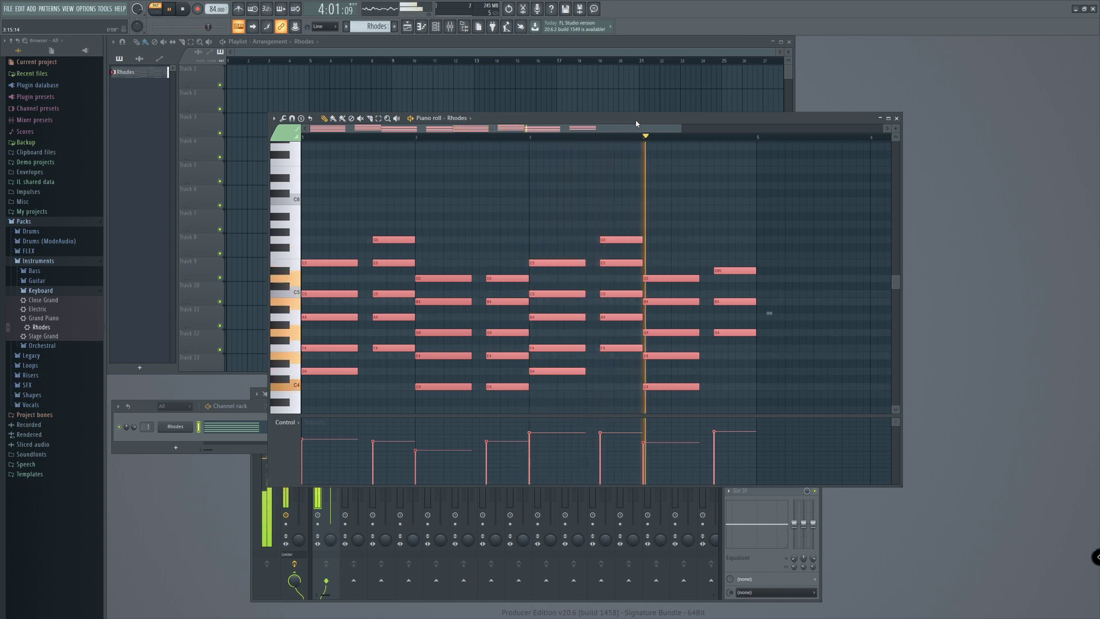
key("space")
left_click_drag(636, 123, 502, 144)
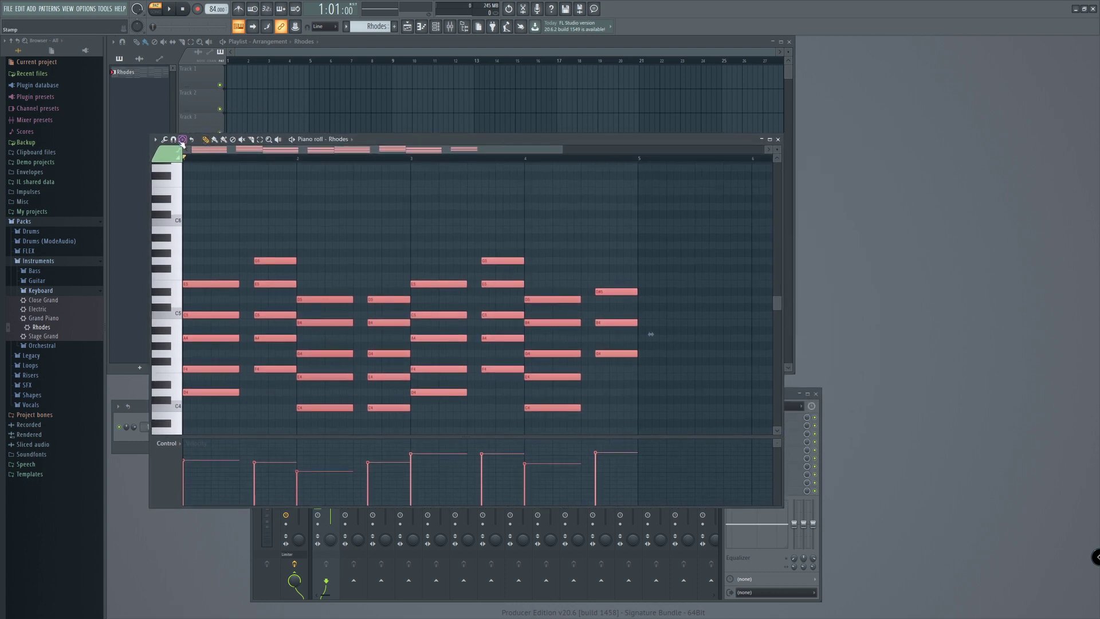
left_click(155, 139)
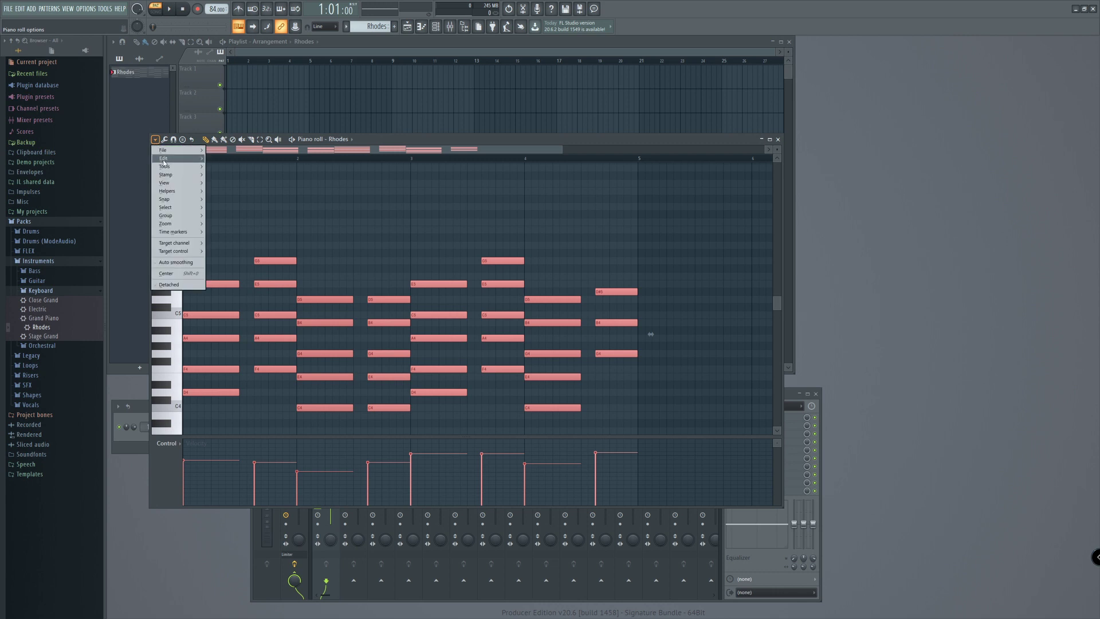
mouse_move(165, 169)
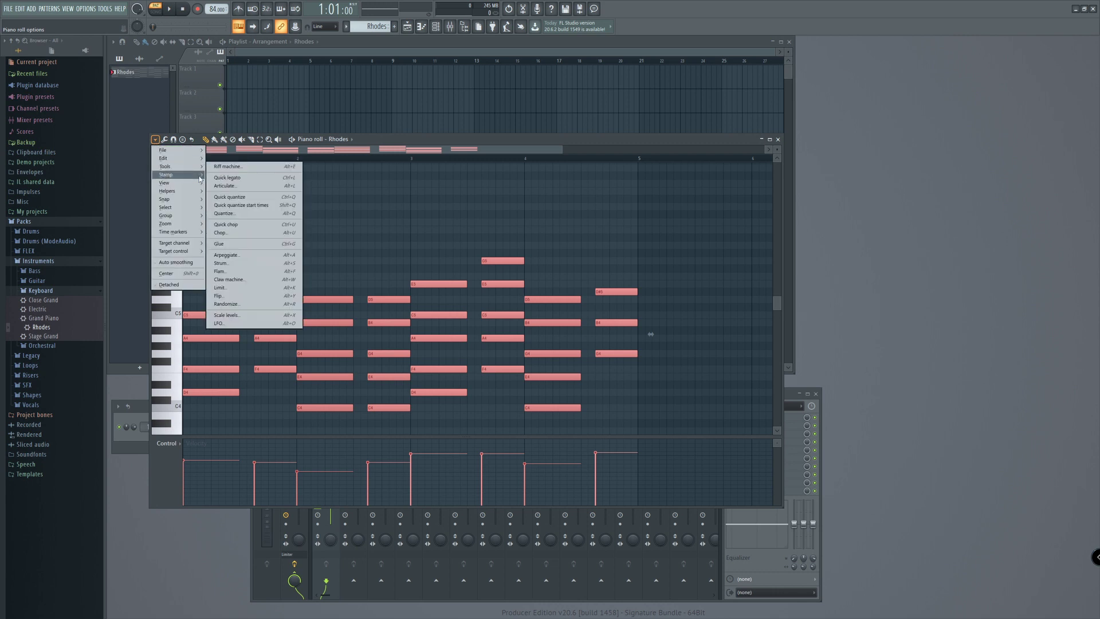
left_click(257, 263)
left_click_drag(561, 269, 604, 306)
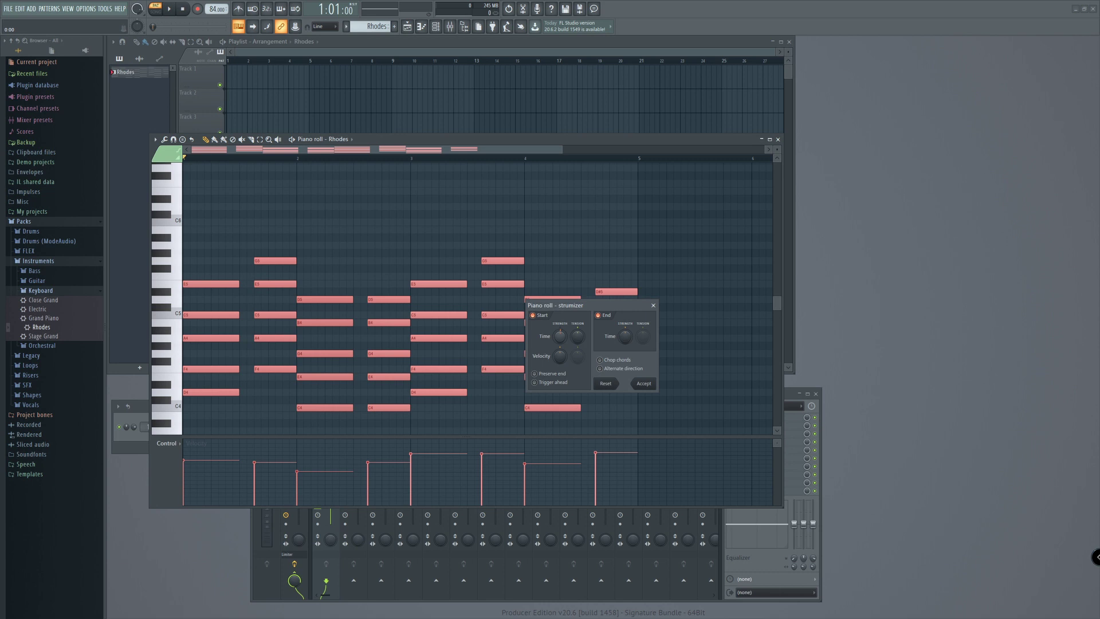
left_click_drag(560, 336, 560, 316)
key("Escape")
- Strum the first chord by slightly raising the start time strength, preview it, and accept the change
left_click_drag(212, 240, 205, 406)
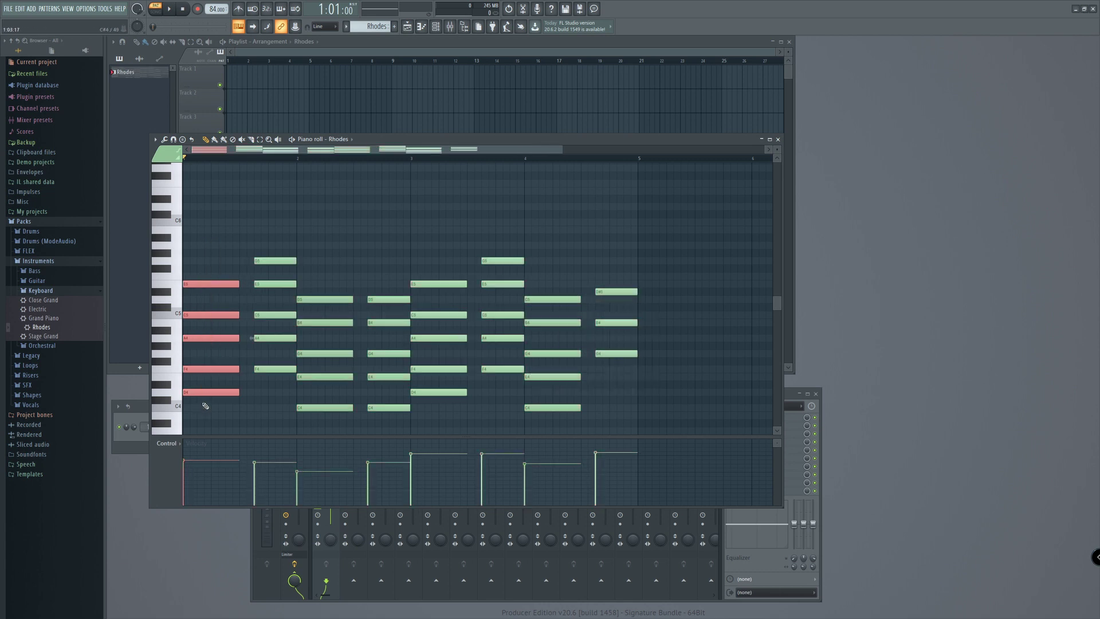
left_click(155, 139)
mouse_move(167, 166)
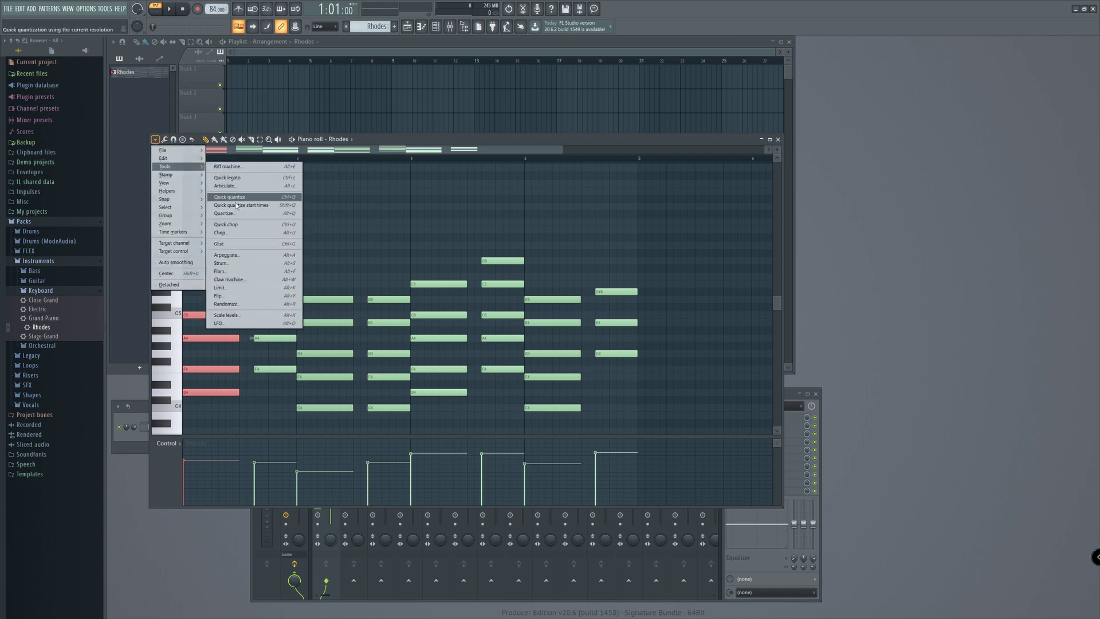
left_click(296, 264)
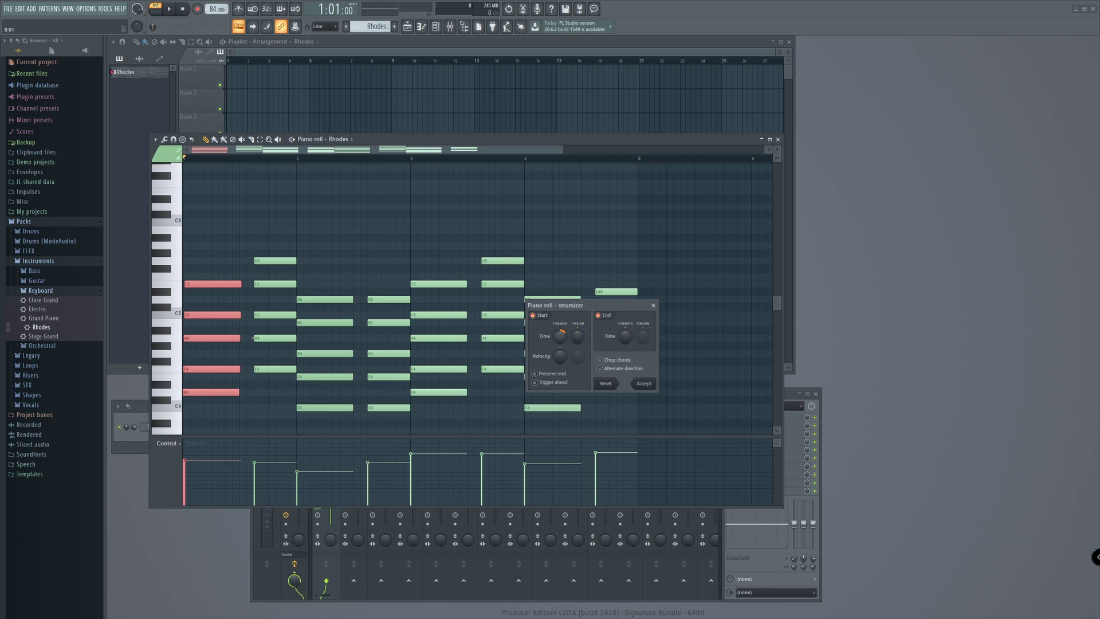
key("space")
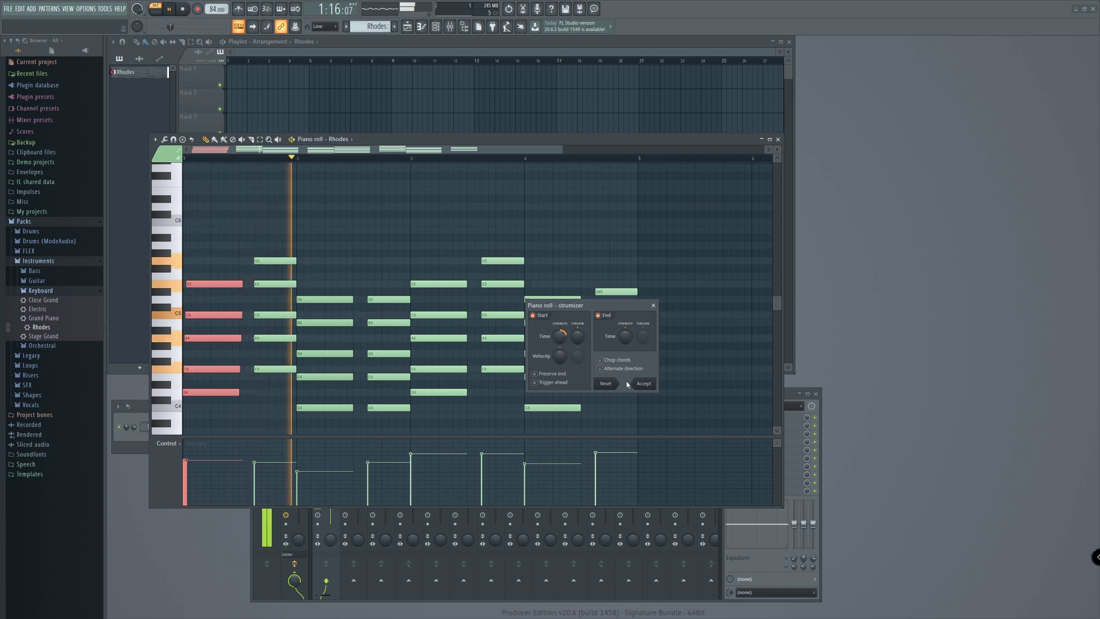
key("space")
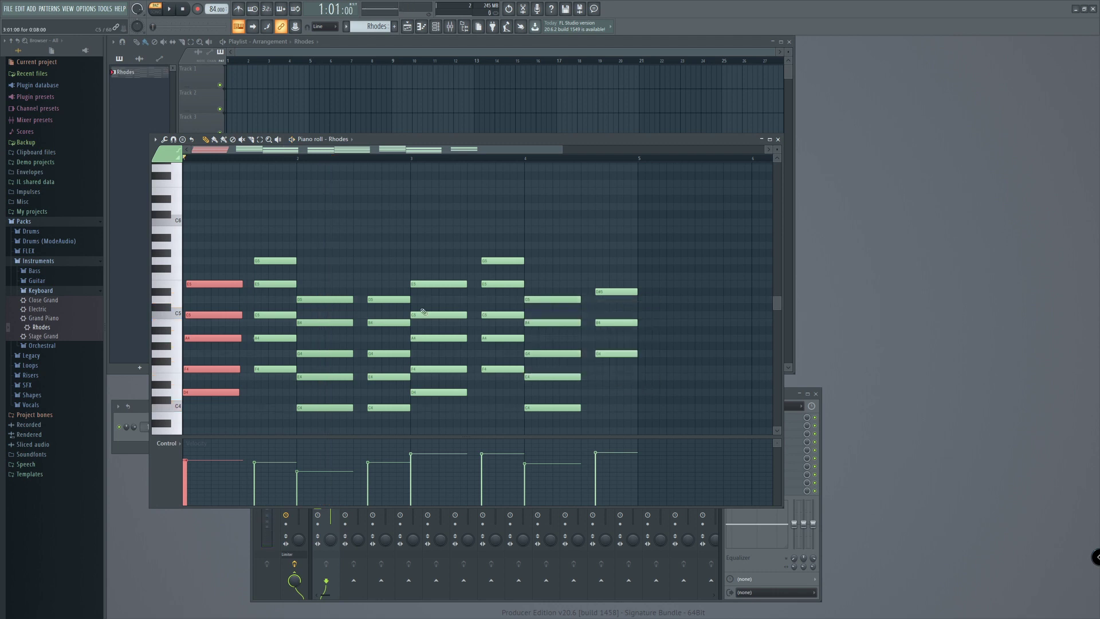
left_click(644, 384)
- Apply the same strum to the chords at the starts of bars 2 and 3 and to the final chord, and play the progression
left_click_drag(351, 272, 342, 433)
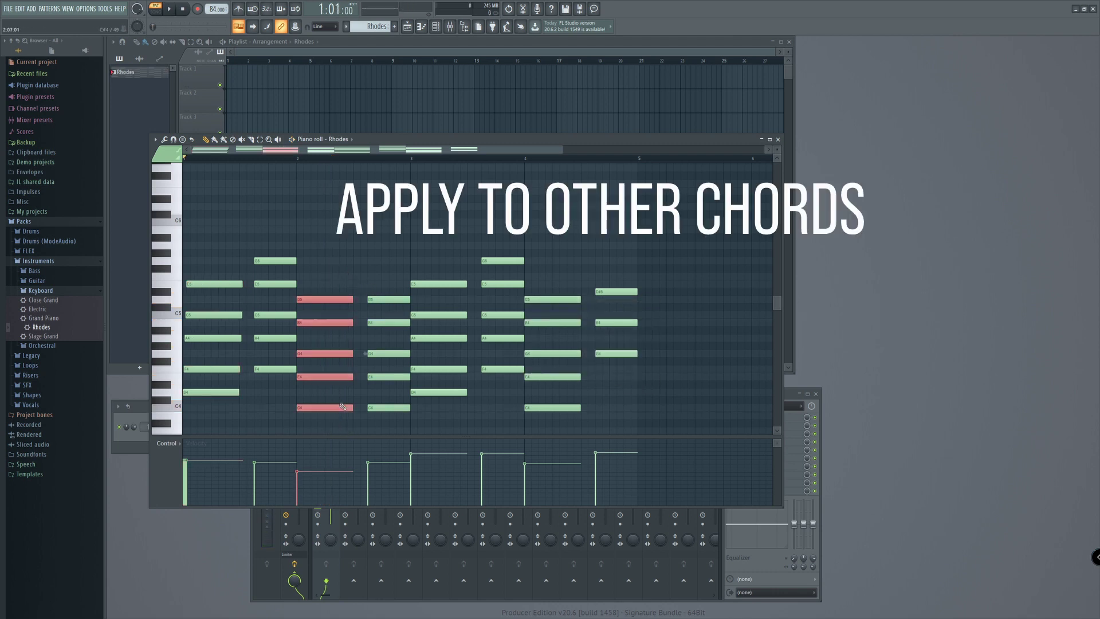
key("alt+s")
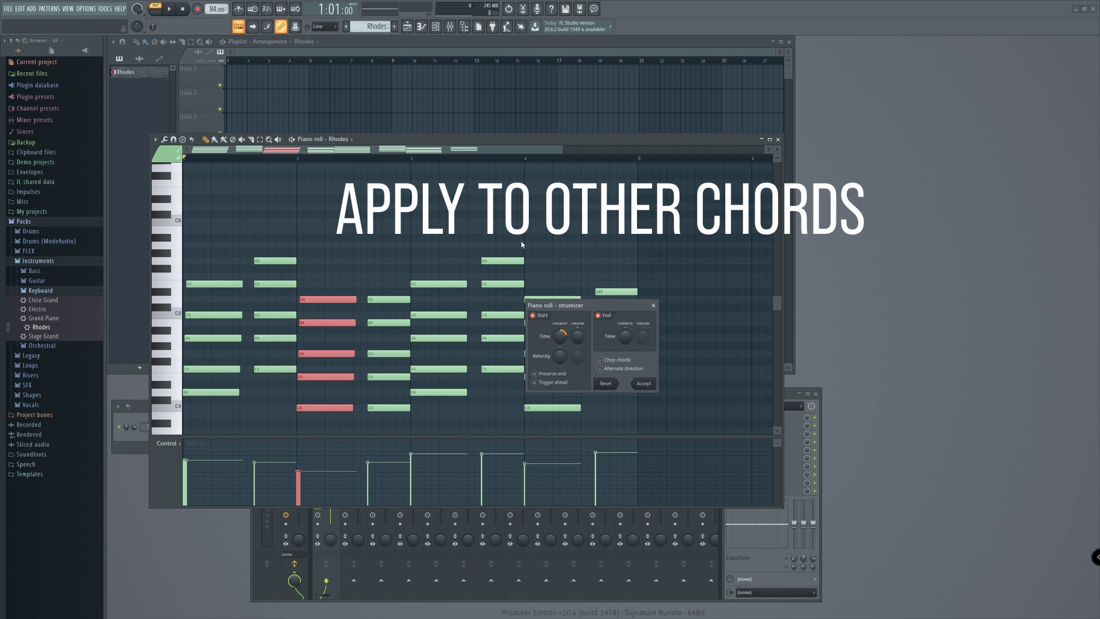
left_click(644, 385)
left_click_drag(460, 272, 471, 423)
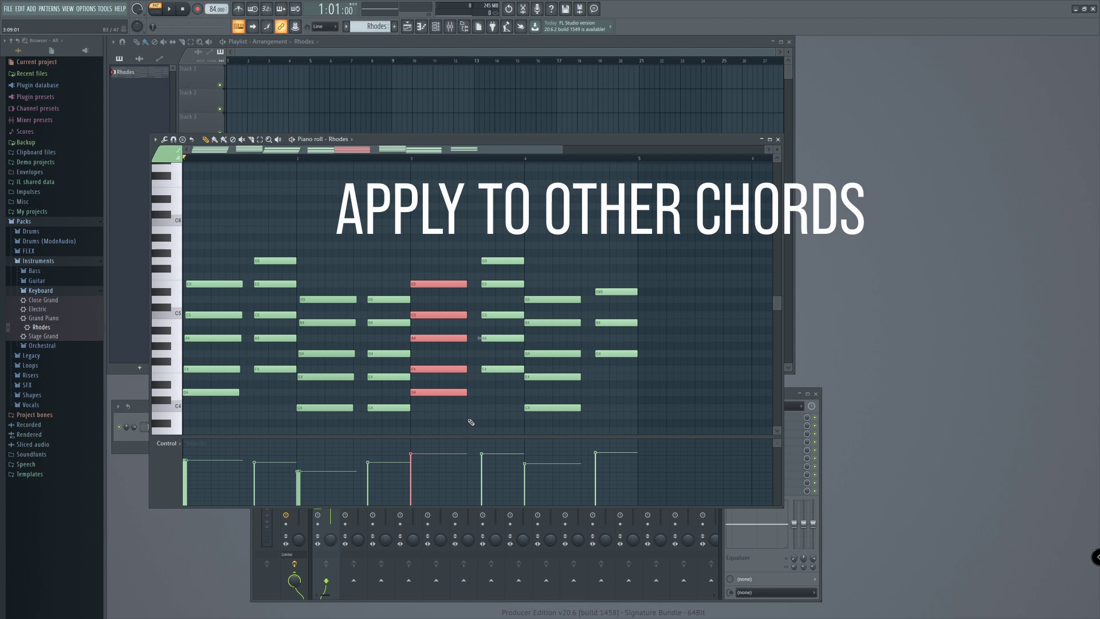
key("alt+s")
left_click(644, 383)
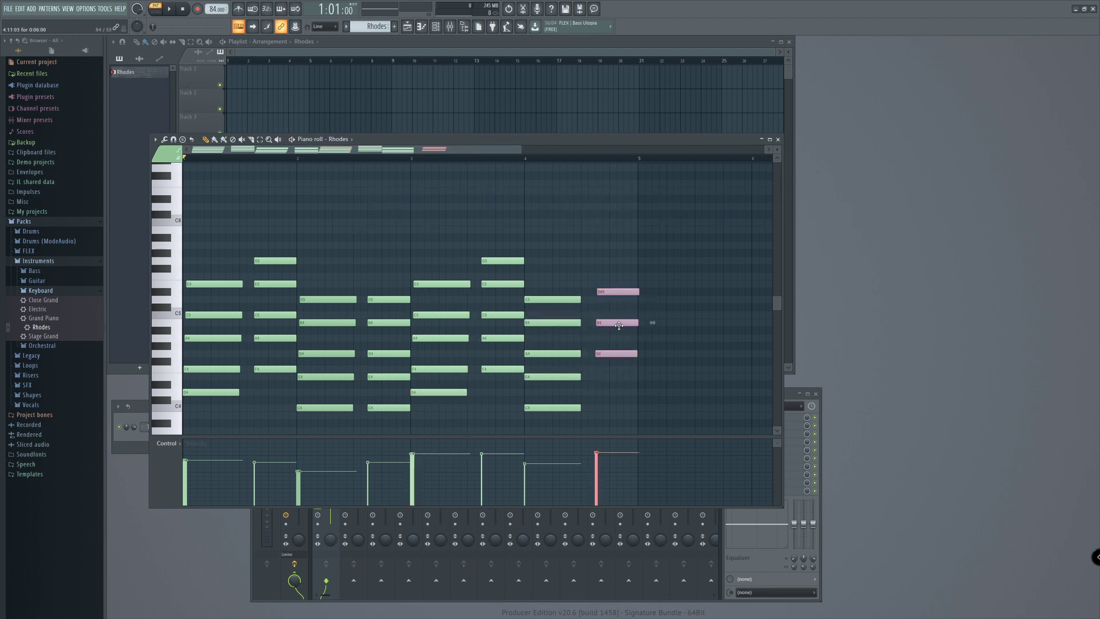
key("space")
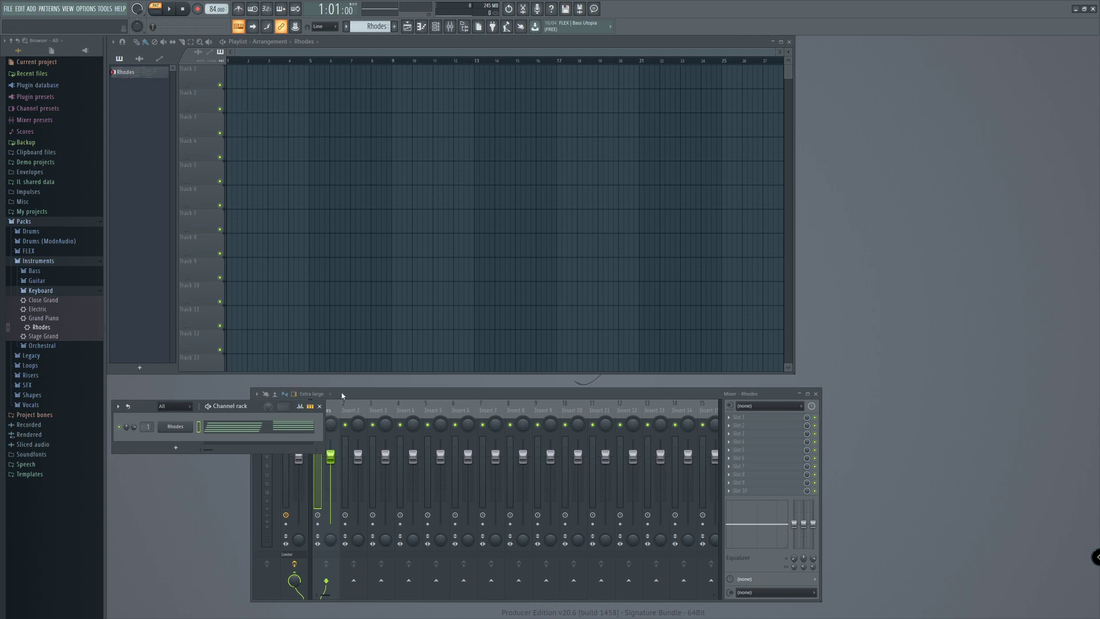
- Reposition the mixer and channel rack windows and load Fruity Delay 3 into the first effect slot of the Rhodes mixer track
left_click_drag(343, 395, 359, 382)
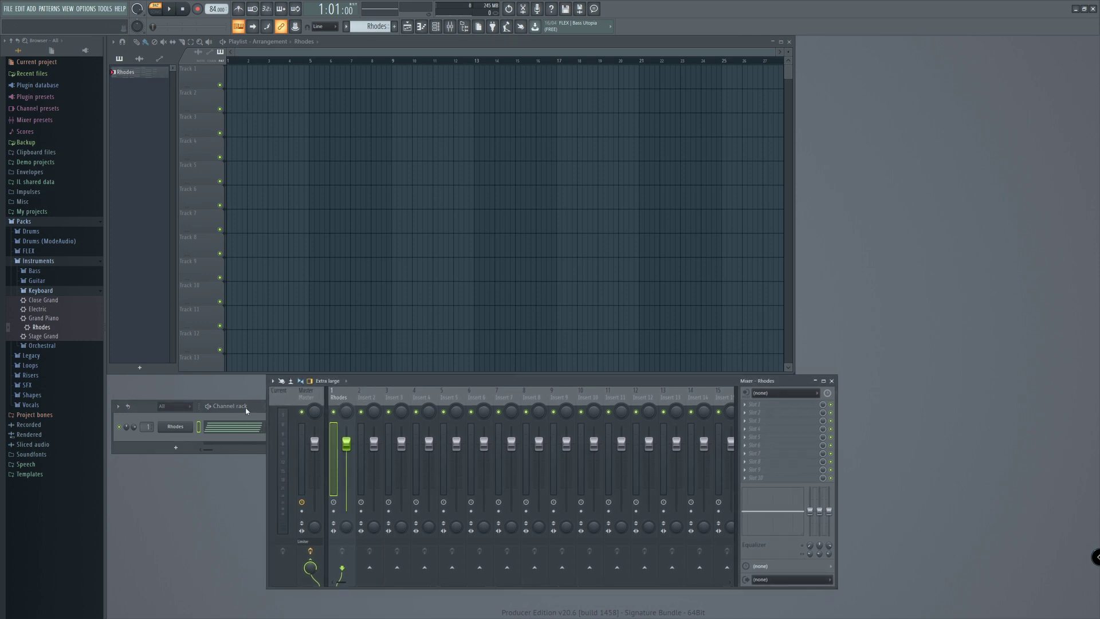
left_click_drag(247, 410, 242, 403)
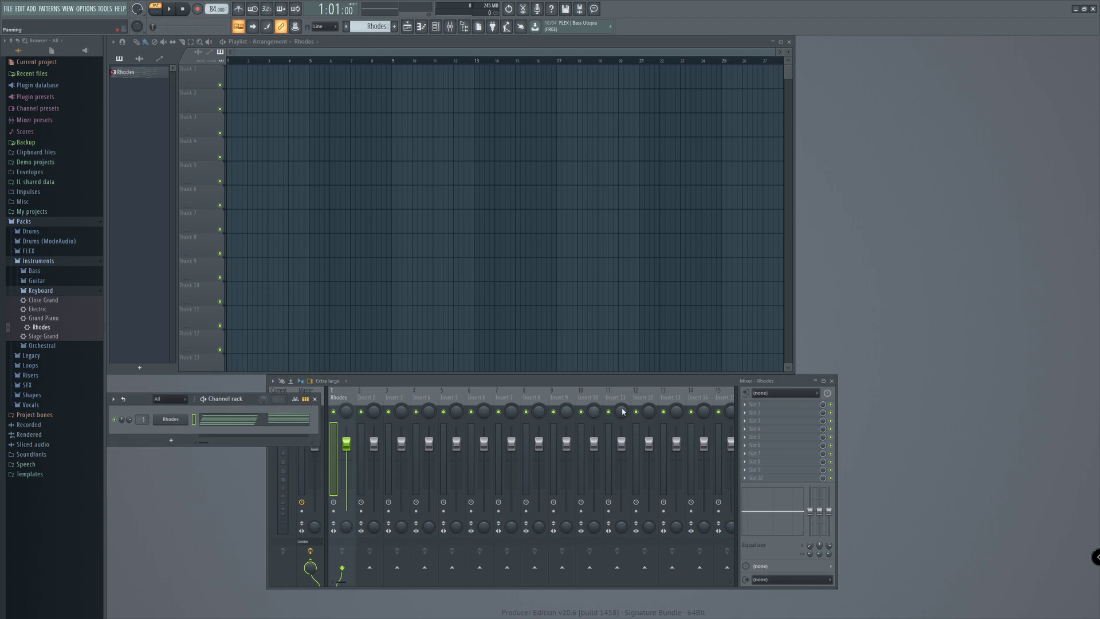
left_click(762, 403)
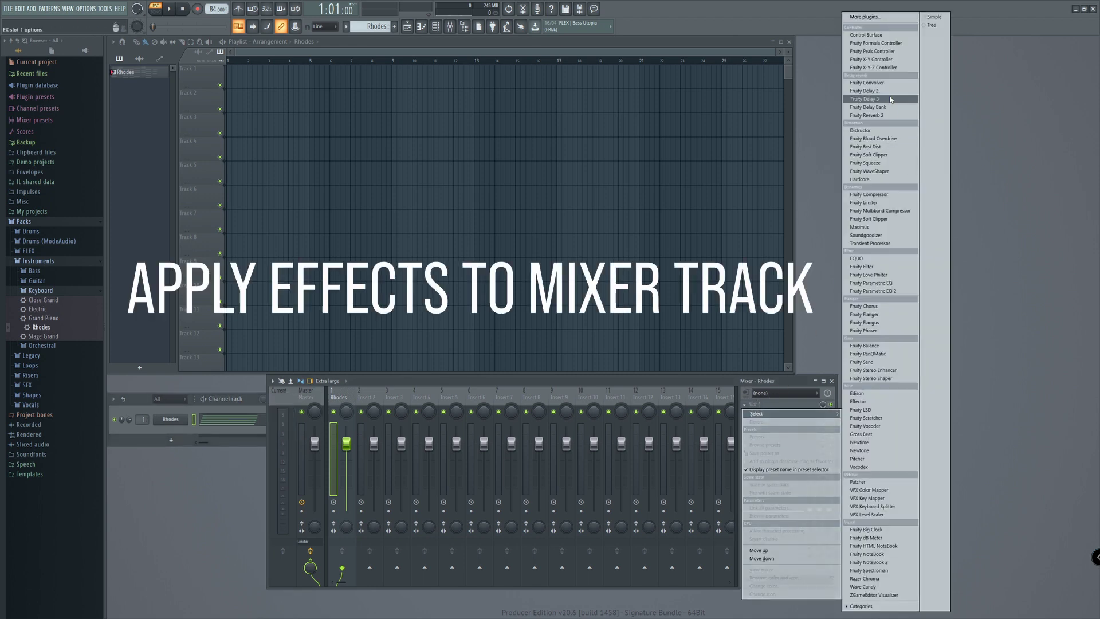
left_click(787, 393)
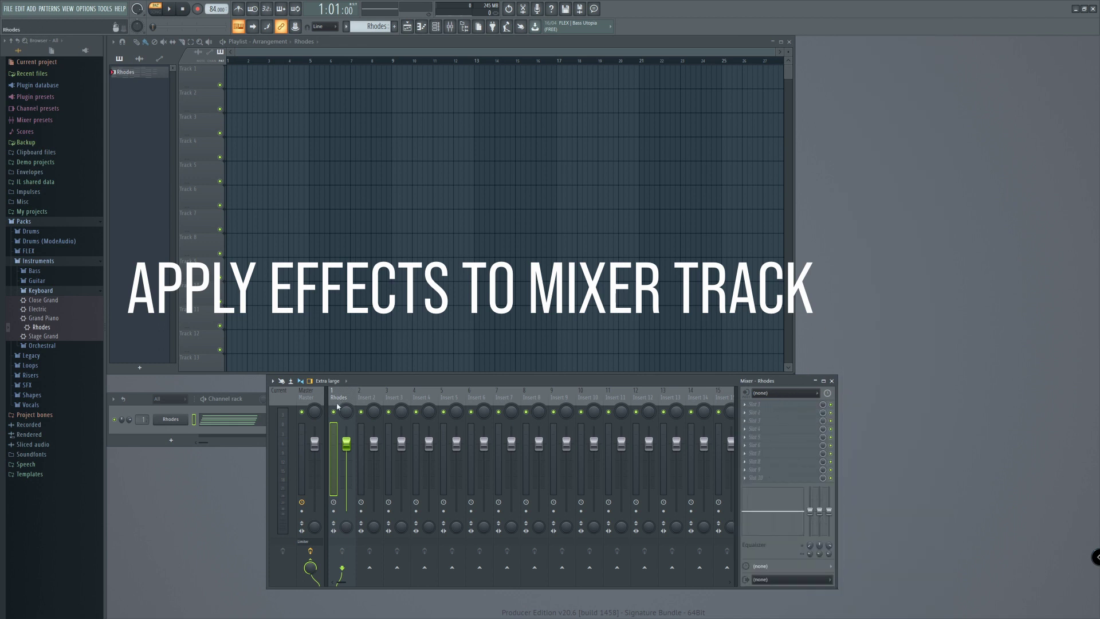
left_click(765, 405)
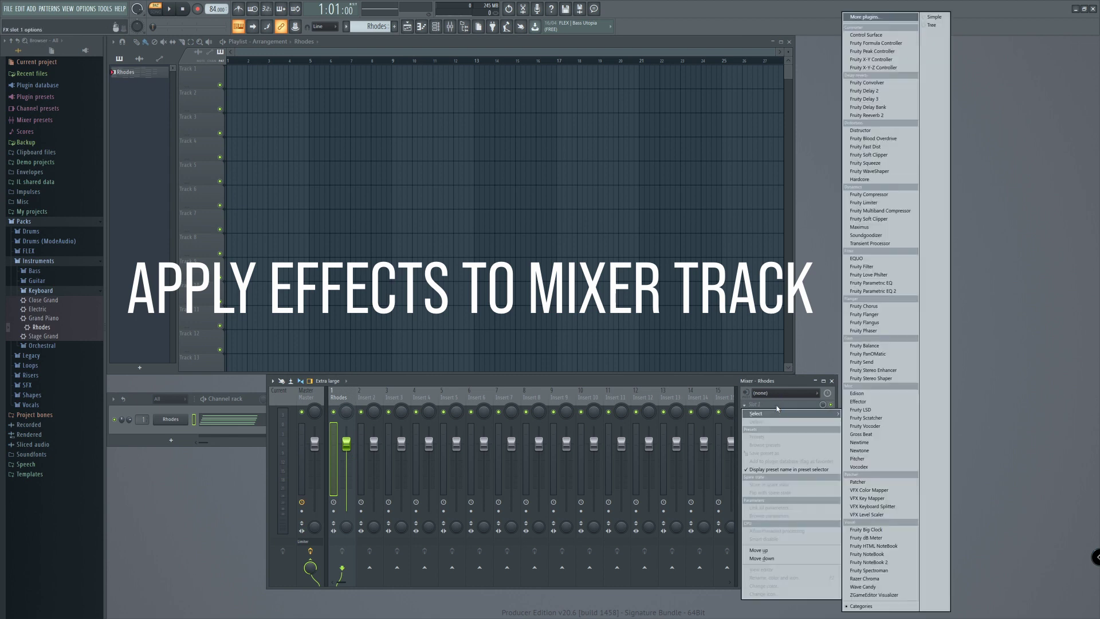
left_click(898, 99)
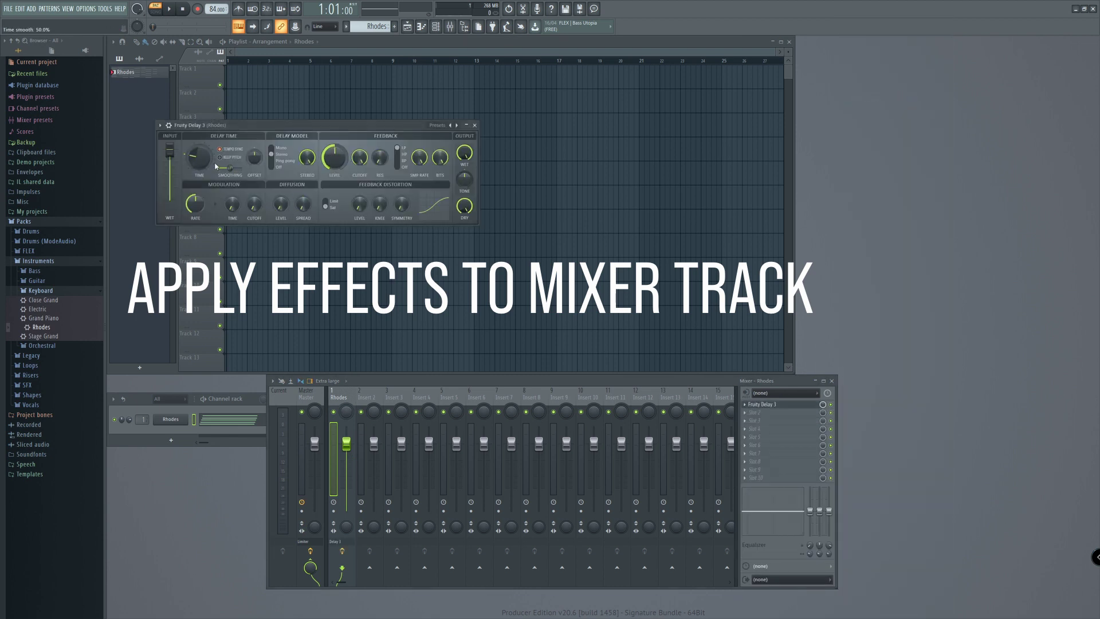
- Adjust the delay's time, modulation and feedback level, lower its dry output, add slight feedback distortion, and play the progression
left_click_drag(199, 158, 199, 153)
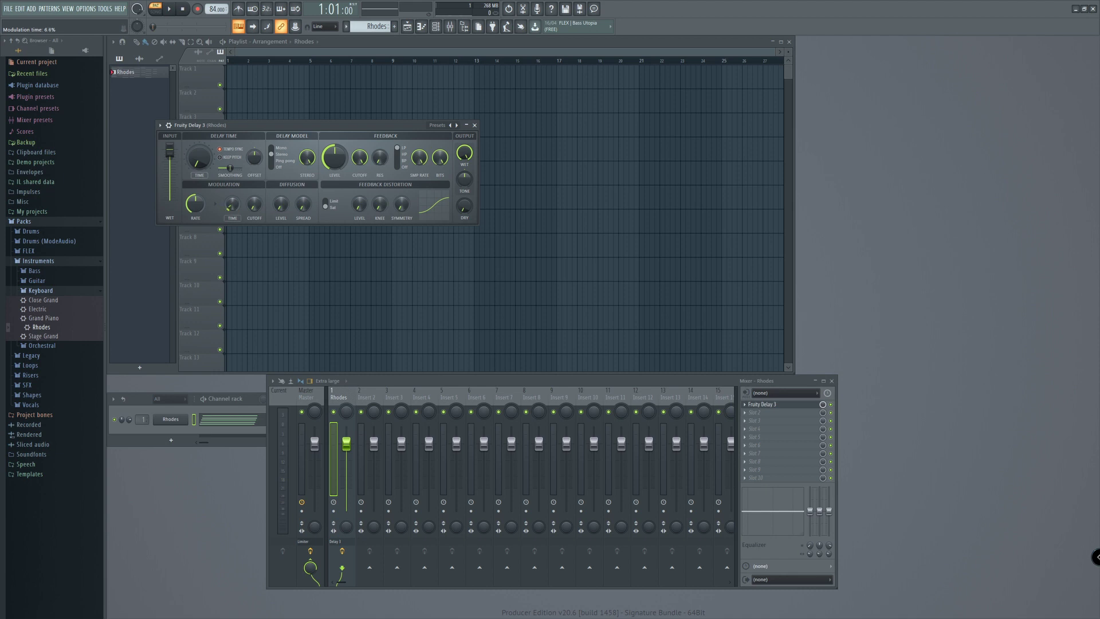
key("space")
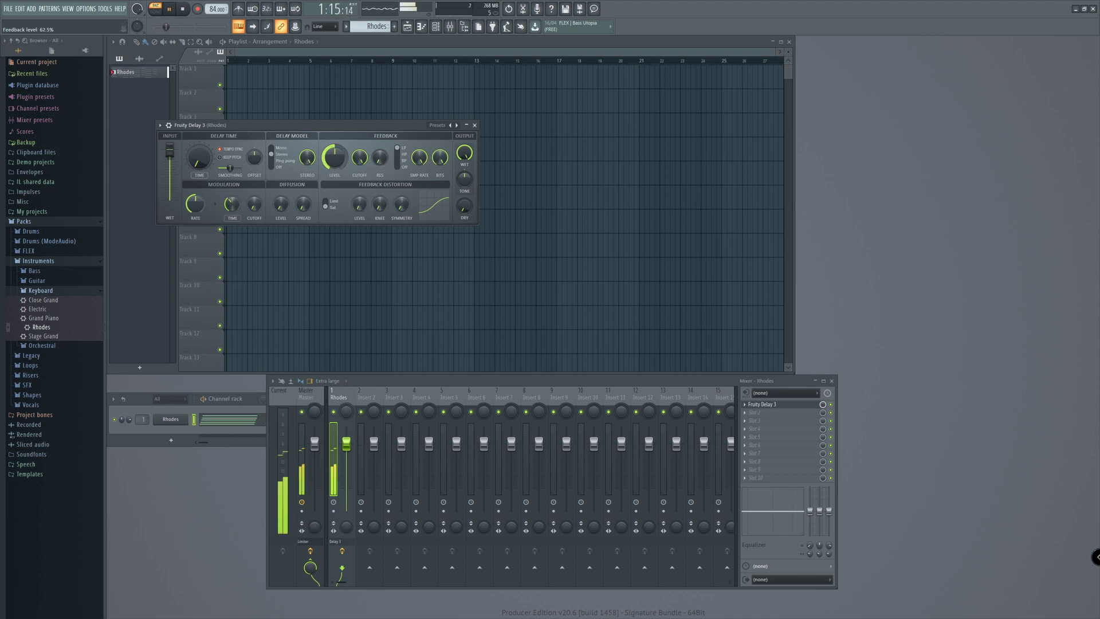
left_click_drag(358, 210, 358, 194)
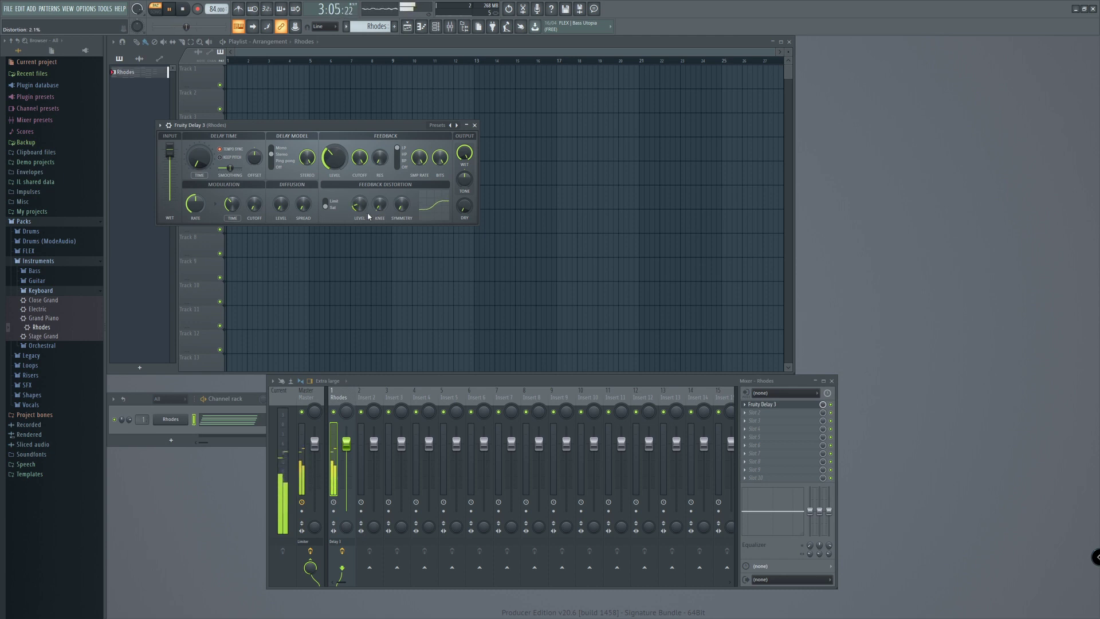
left_click_drag(231, 204, 195, 214)
key("space")
- Load Fruity Reeverb 2 into the second effect slot of the Rhodes track and choose the Drum Room preset
left_click(754, 412)
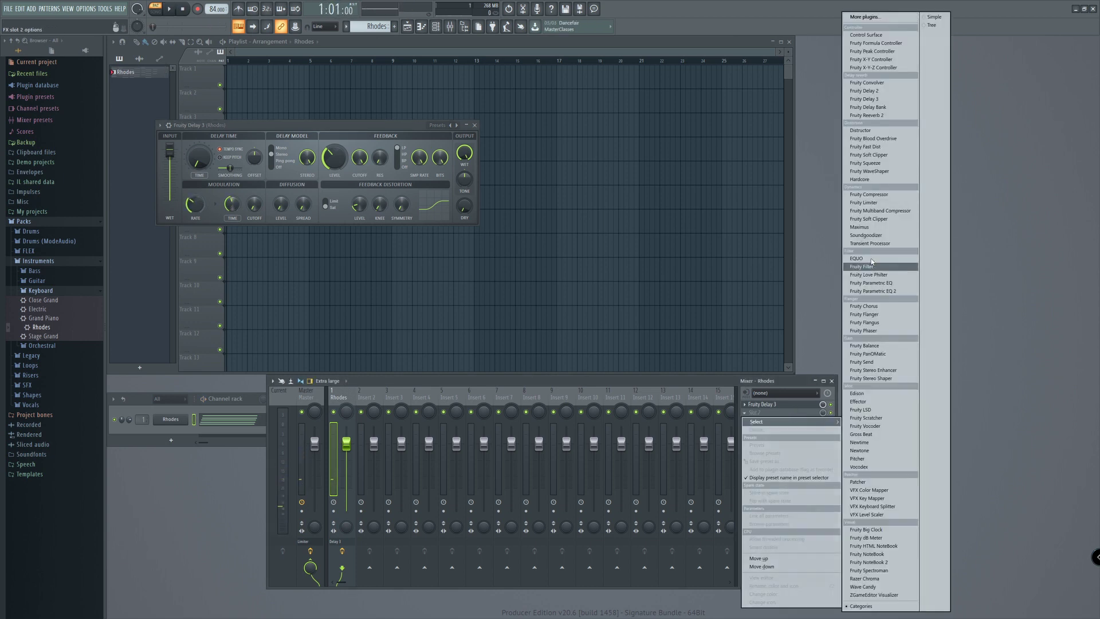
left_click(888, 116)
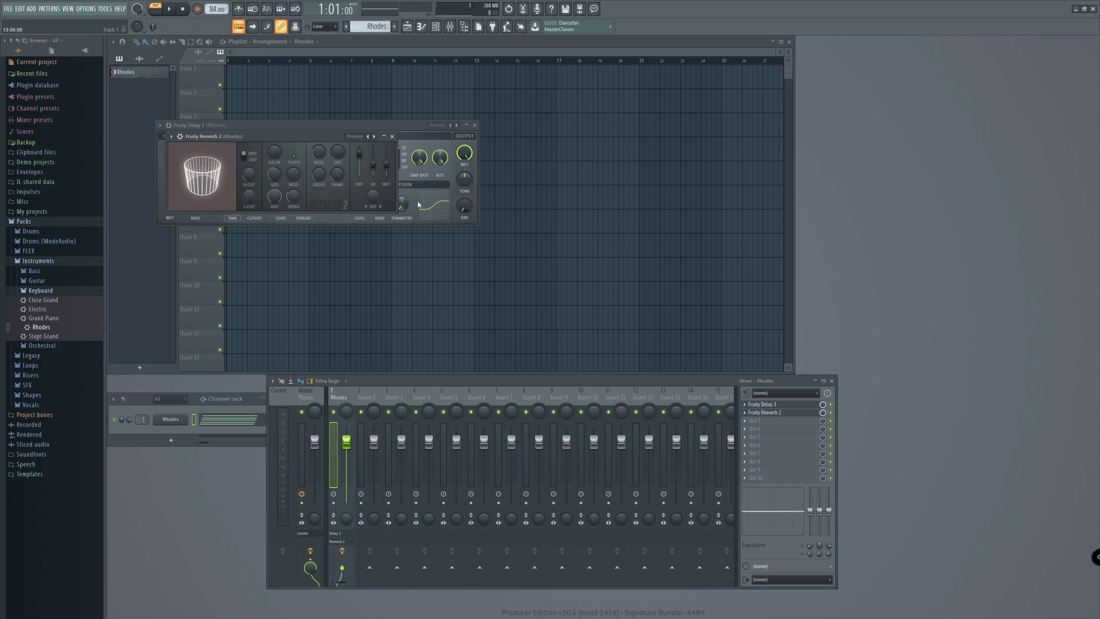
left_click_drag(371, 204, 408, 252)
left_click(424, 251)
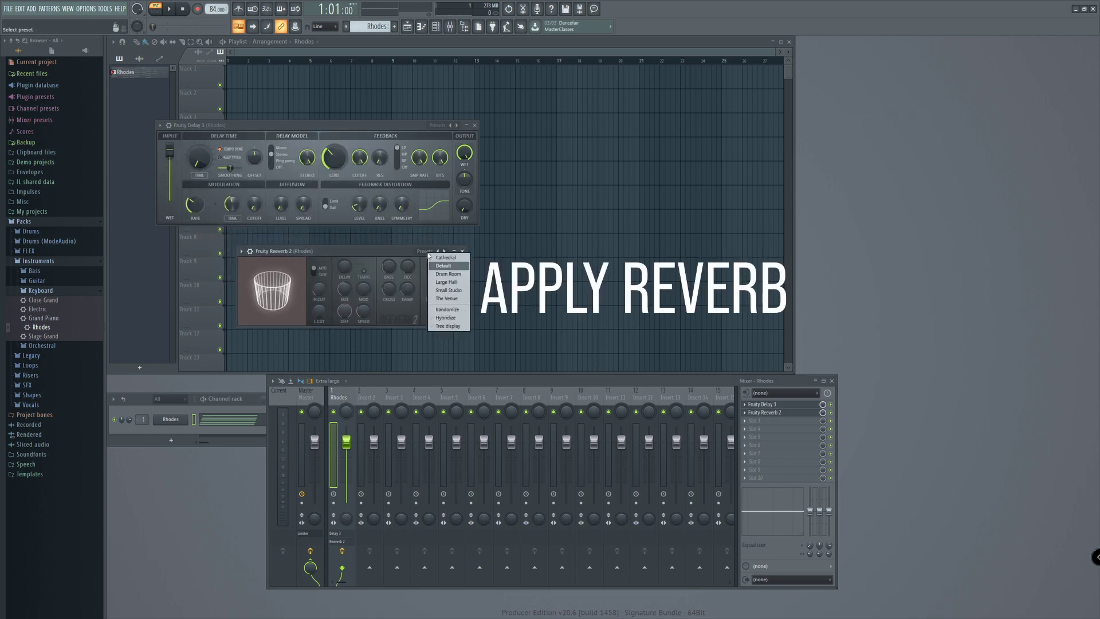
left_click(440, 274)
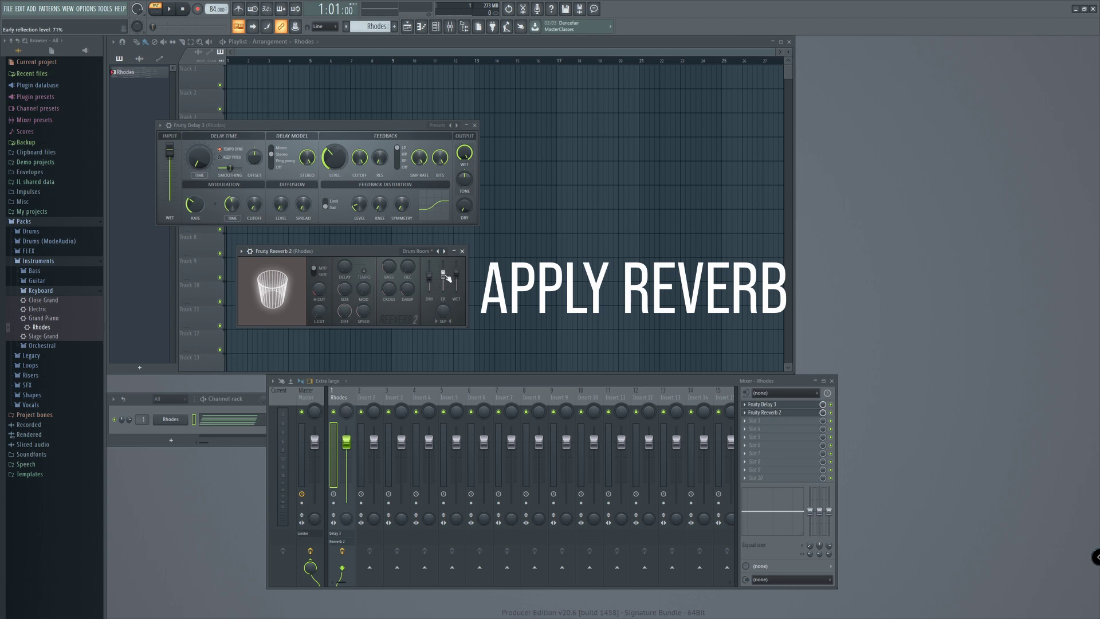
- Adjust the reverb's dry, early reflection and wet levels while the progression plays, and close both effect windows
key("space")
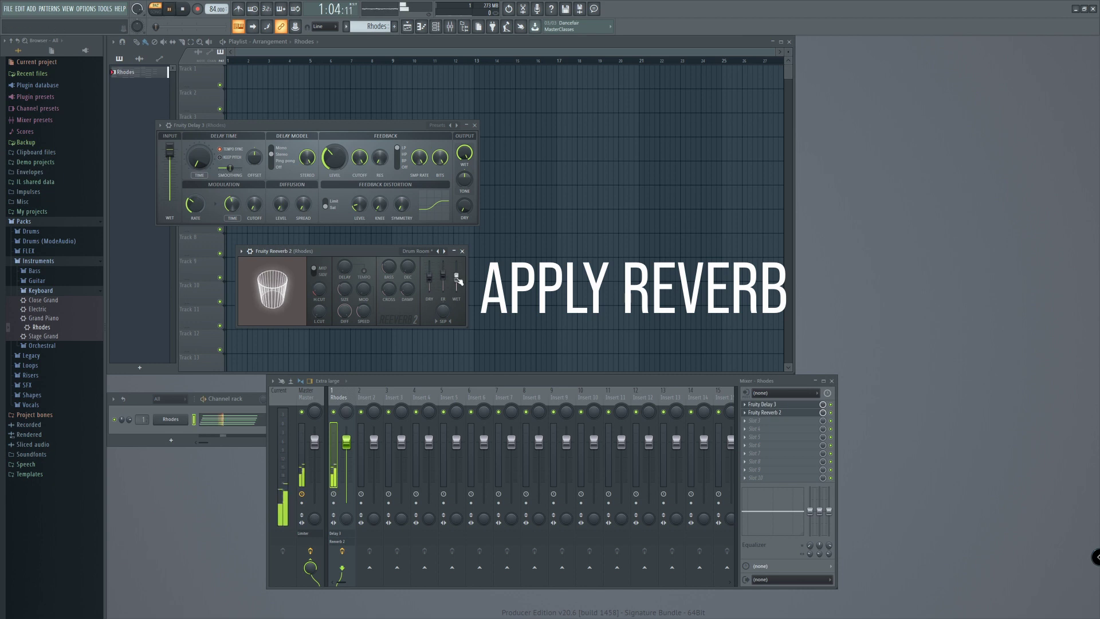
left_click_drag(443, 274, 443, 270)
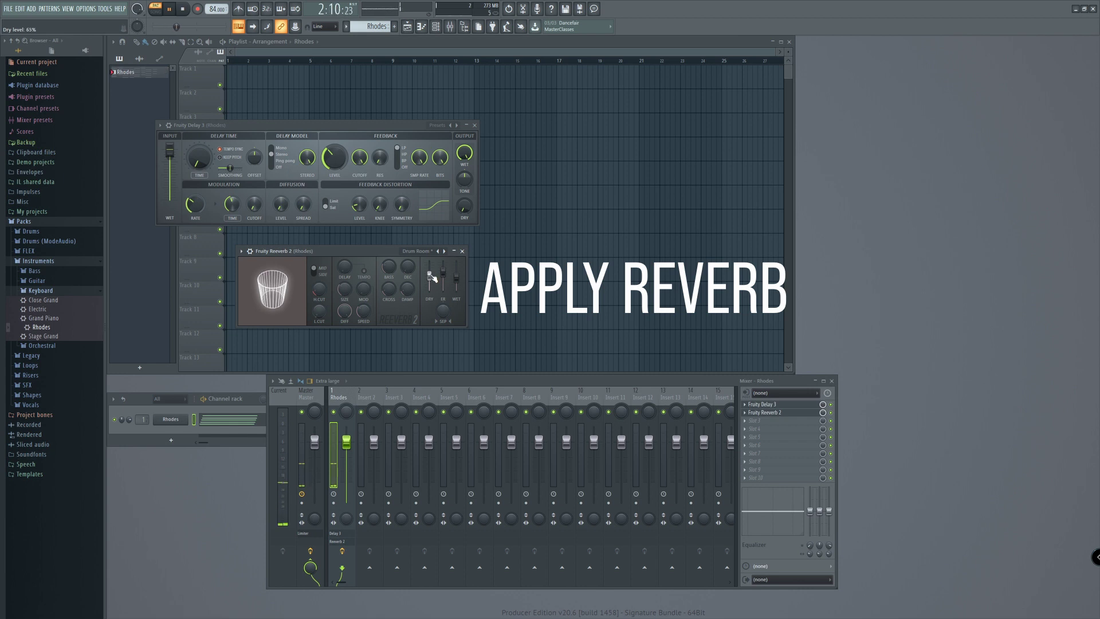
left_click(467, 253)
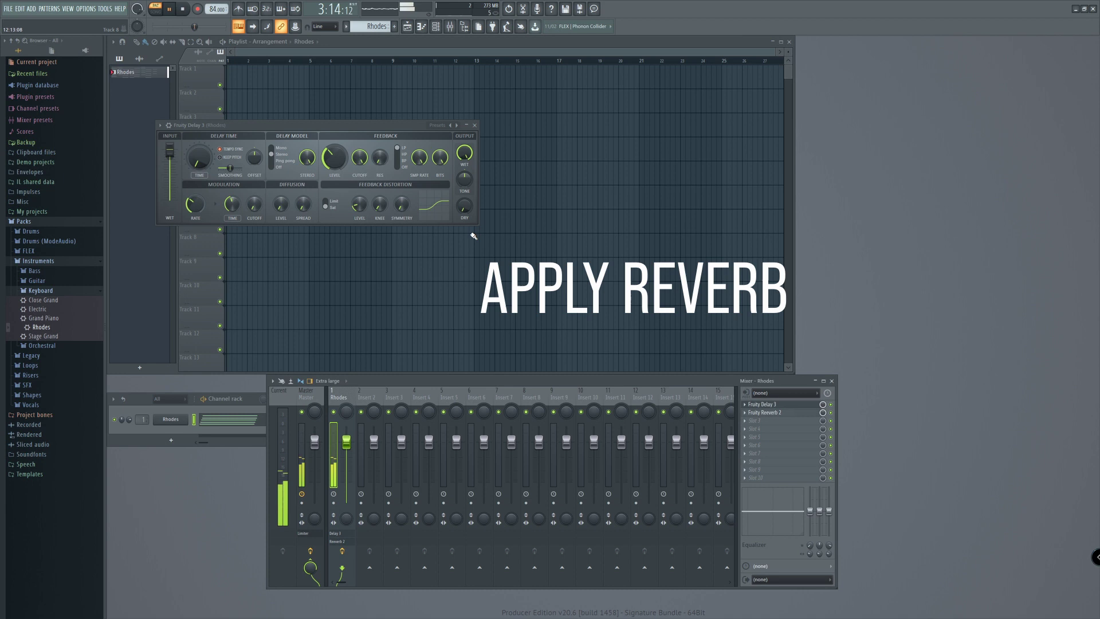
left_click(475, 125)
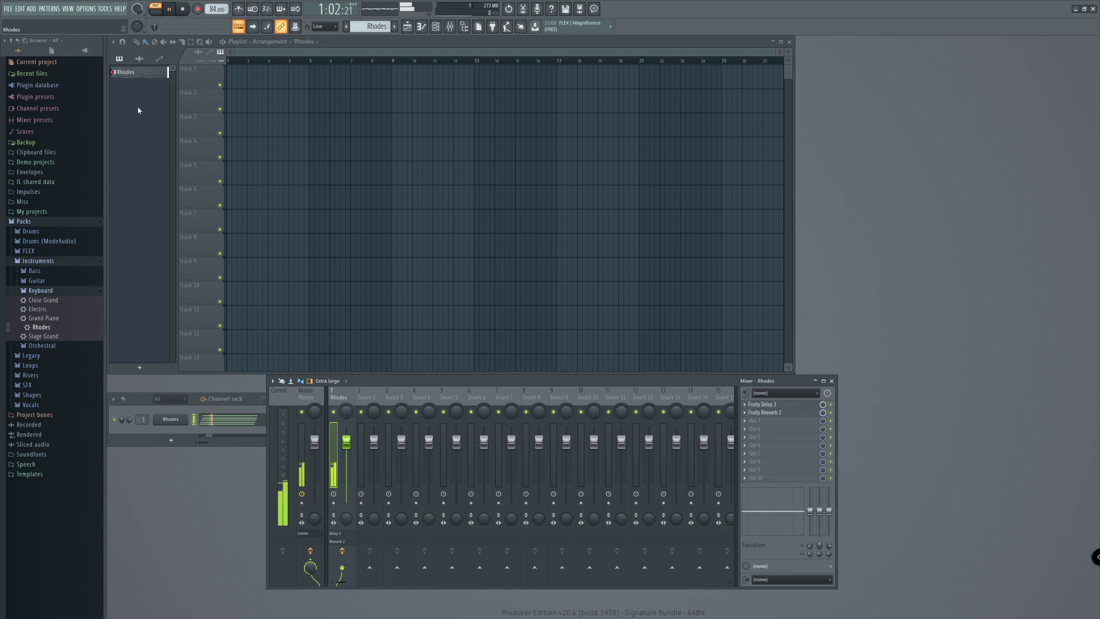
- Review the Rhodes notes, place the pattern at bar 1 of Track 1, and repeat the four-bar clip up to bar 17
double_click(141, 77)
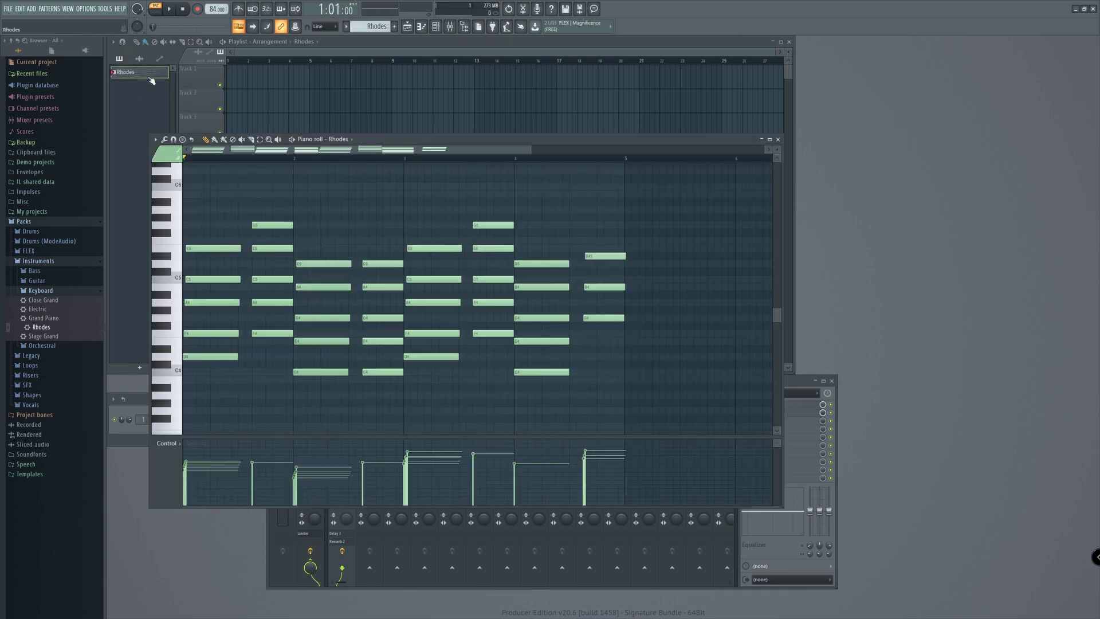
left_click(777, 140)
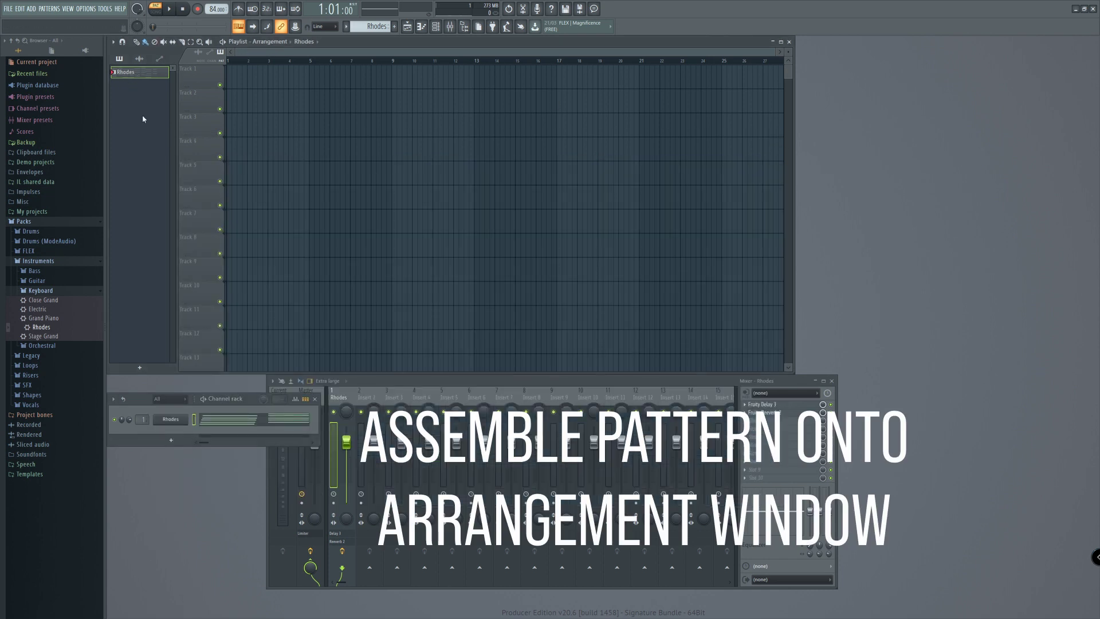
left_click_drag(136, 76, 228, 74)
left_click_drag(328, 74, 309, 74)
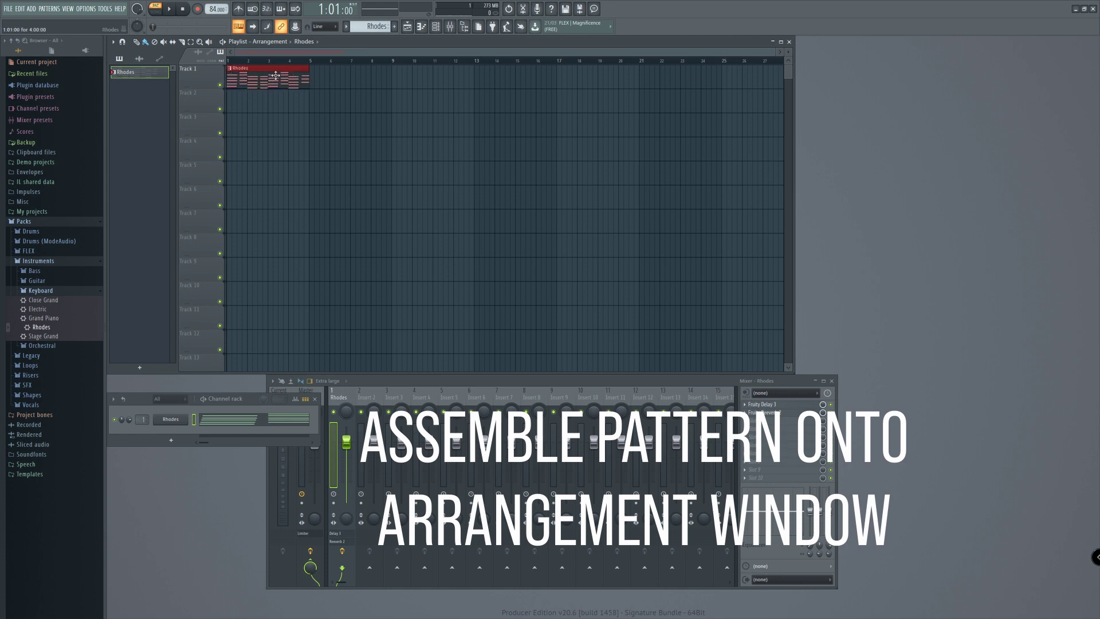
left_click_drag(262, 80, 516, 74)
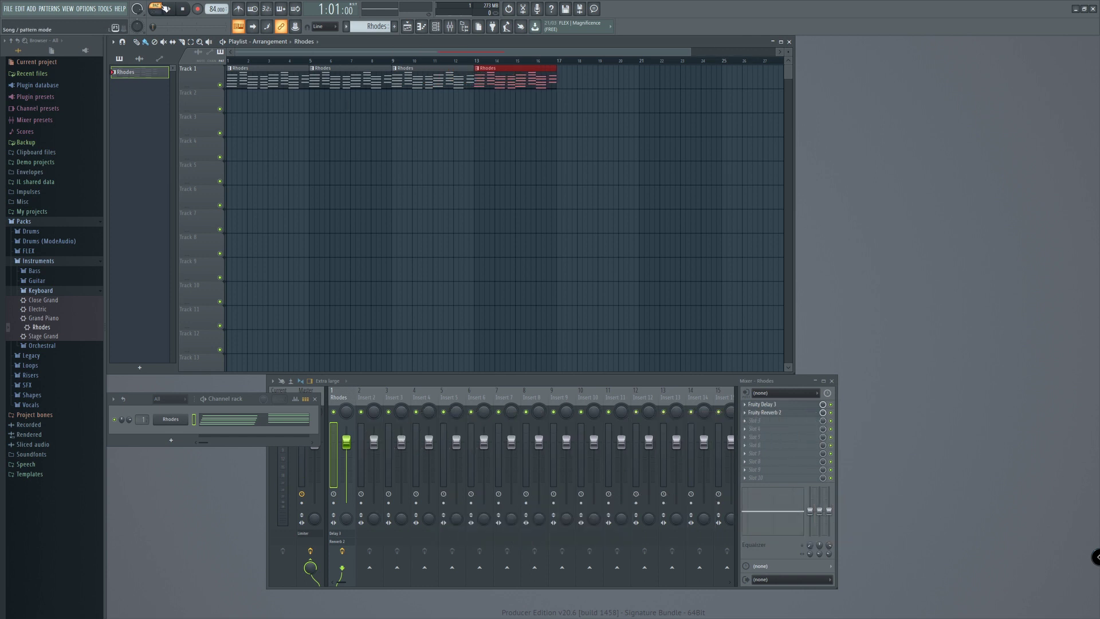
- Switch playback to song mode, play the arrangement, and view the Rhodes notes in the piano roll during playback
left_click(156, 8)
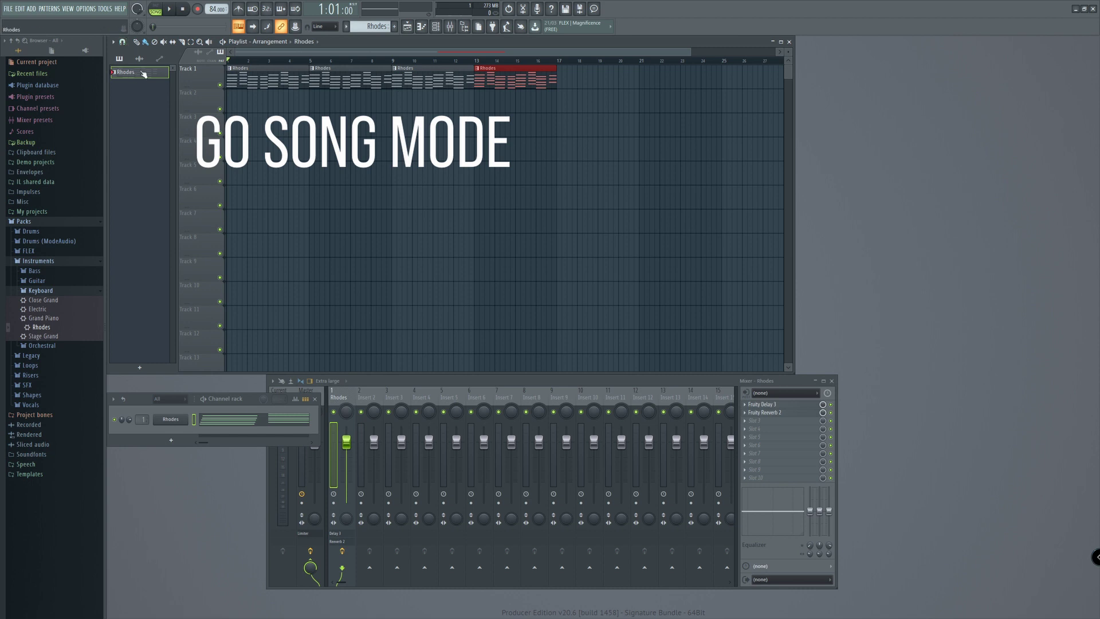
key("space")
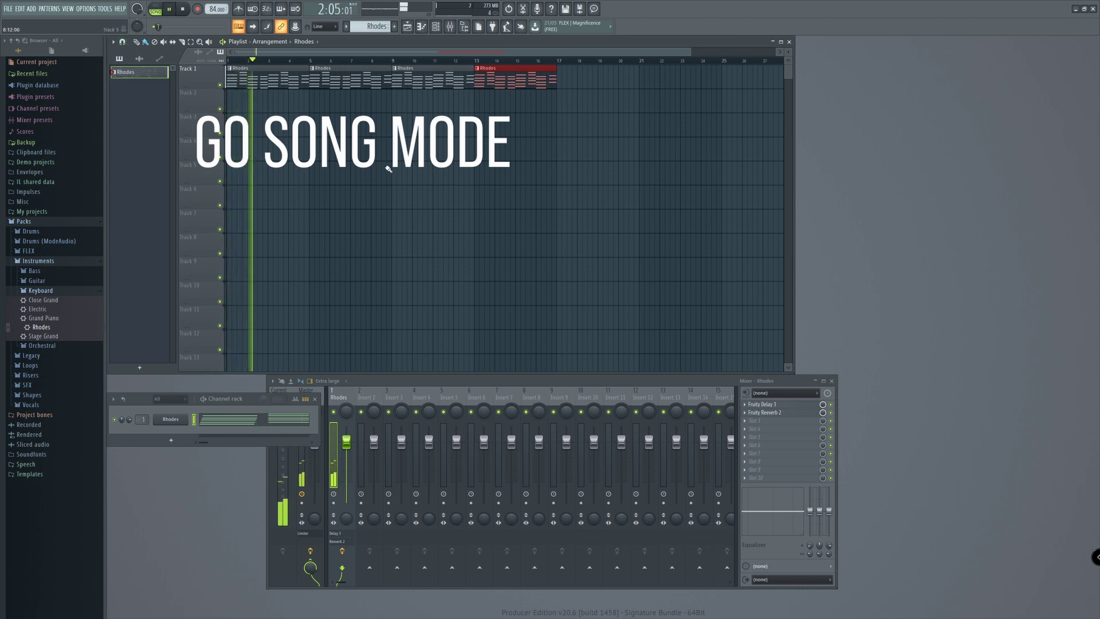
double_click(153, 76)
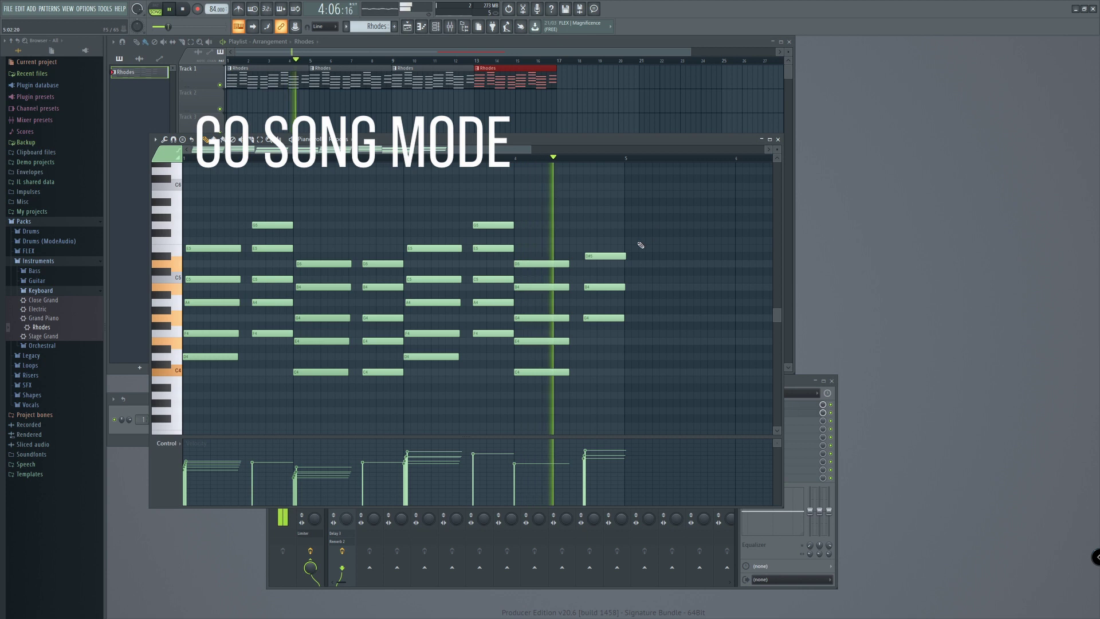
key("space")
key("Escape")
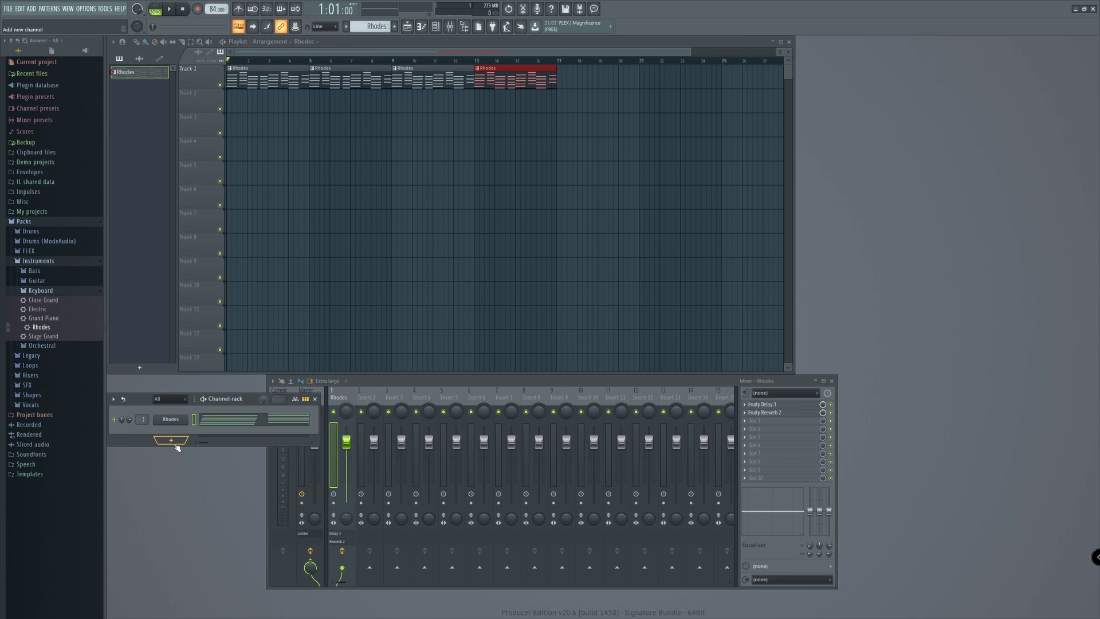
- Find the DL Breaker sample in the Loops pack and preview it
left_click(29, 367)
left_click(39, 291)
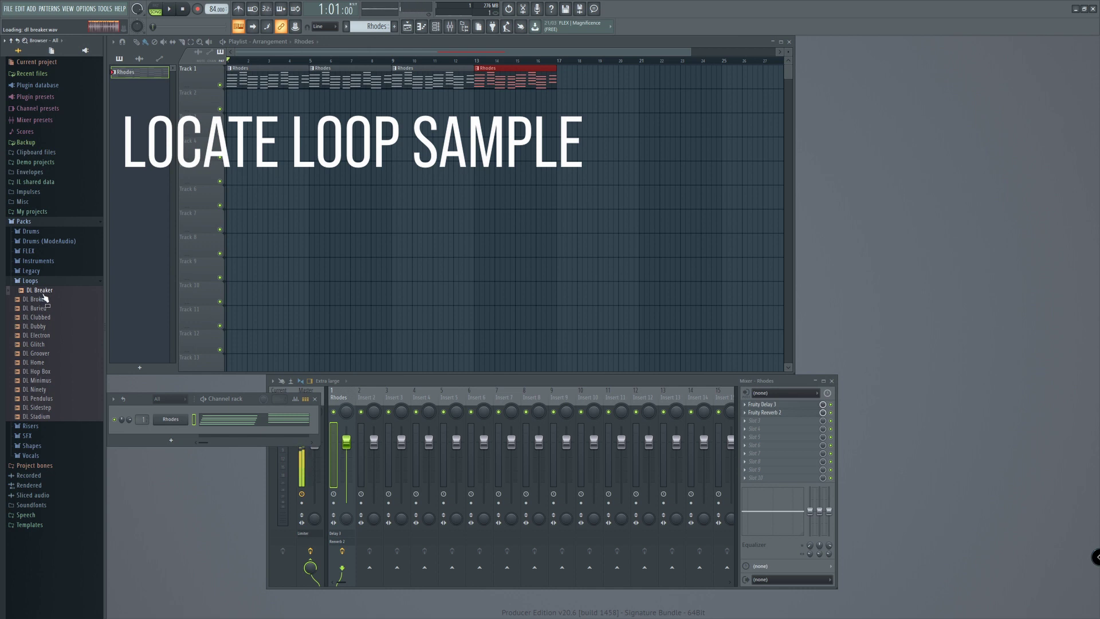
key("space")
key("space")
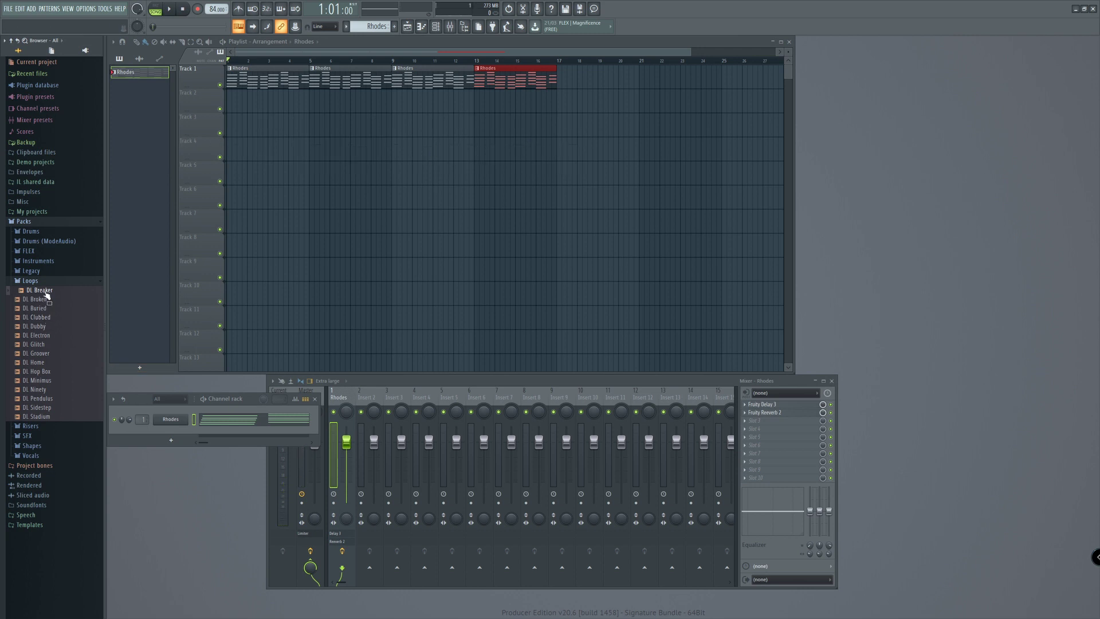
- Search the generator plugins for "slice", add a Slicex channel, and load the DL Breaker loop into it
left_click(171, 440)
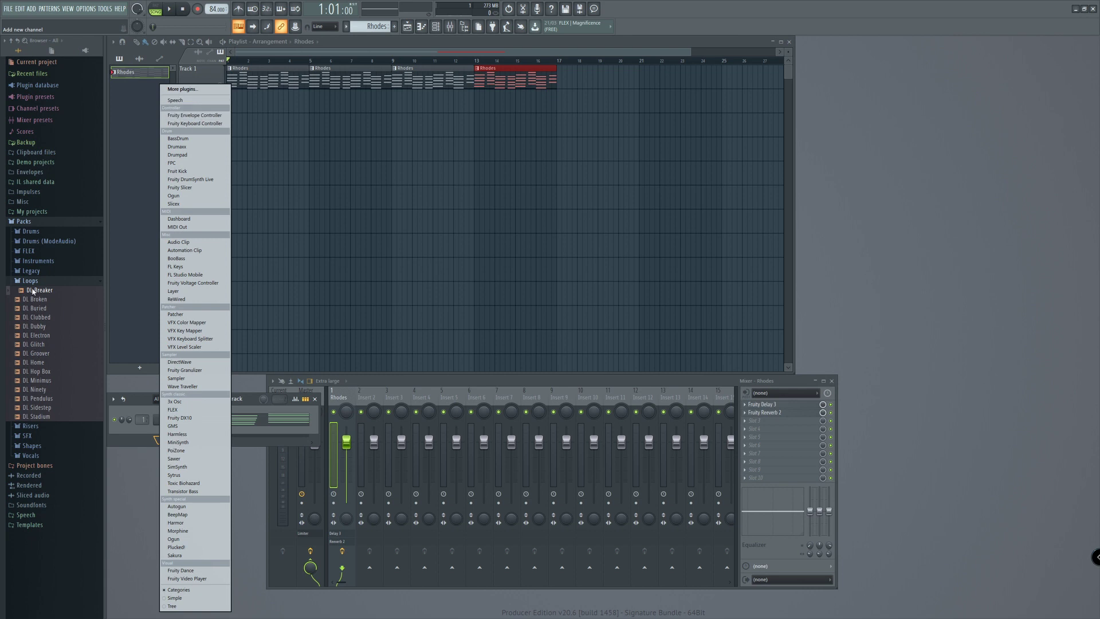
left_click(195, 90)
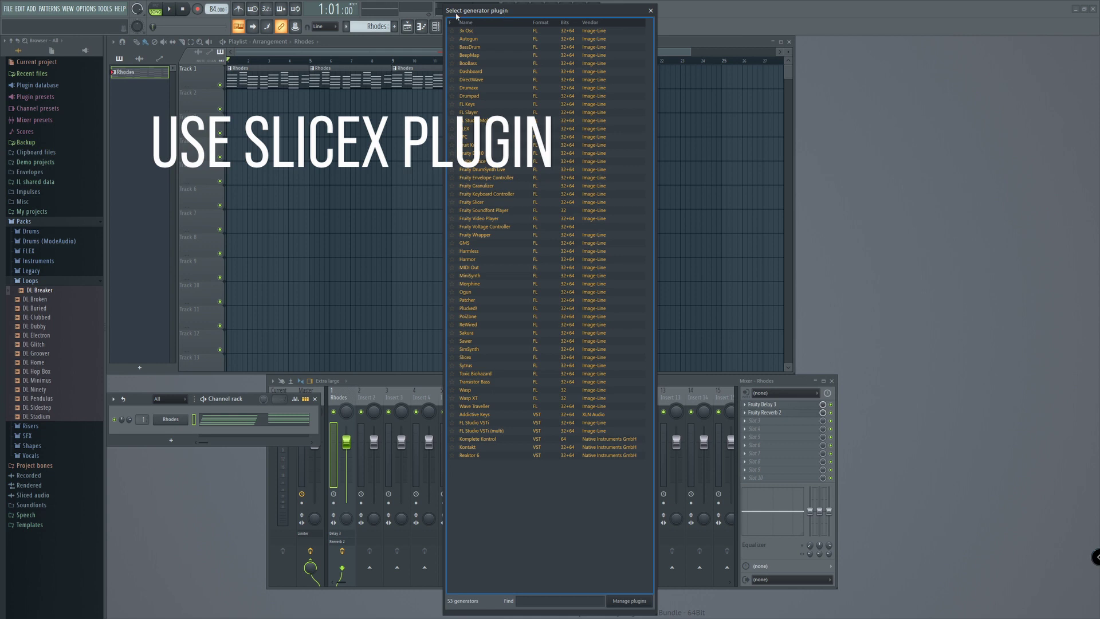
type("slice")
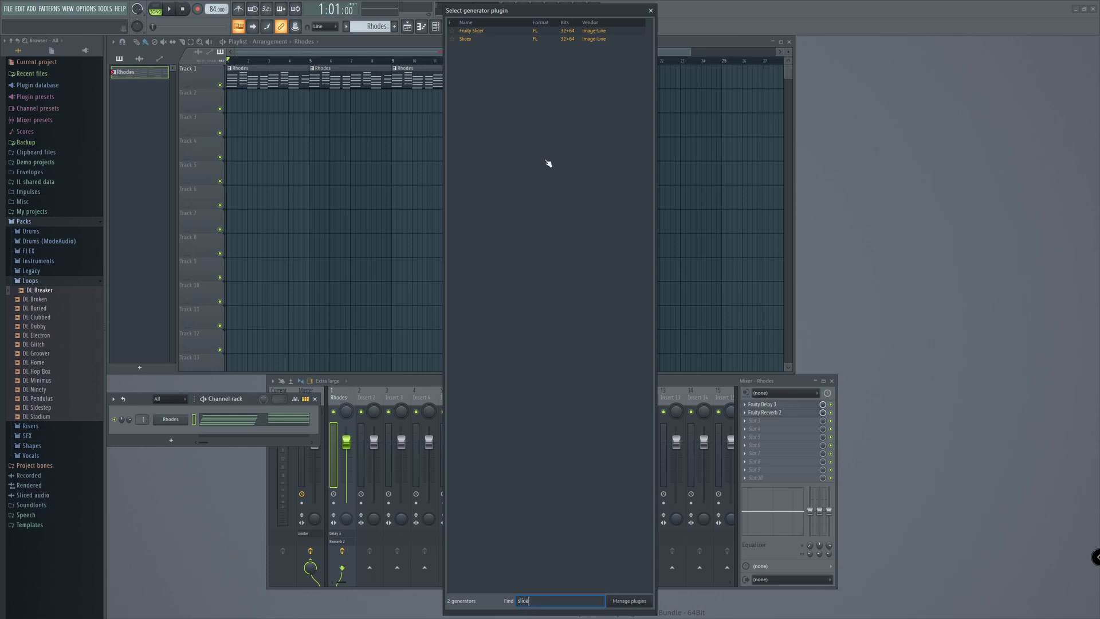
left_click(465, 39)
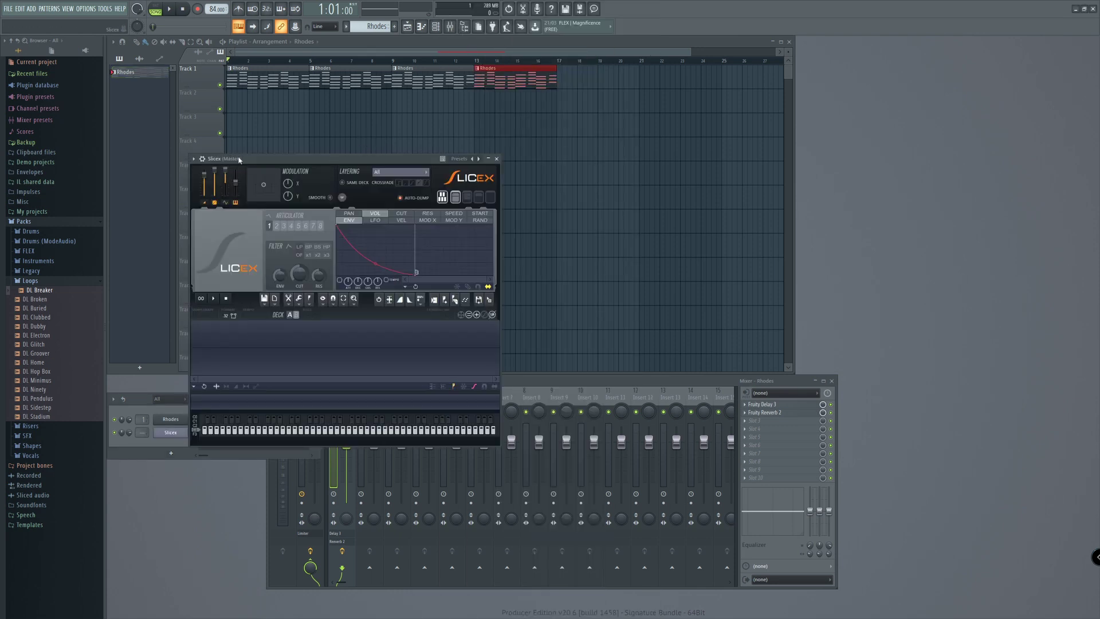
left_click_drag(39, 290, 241, 362)
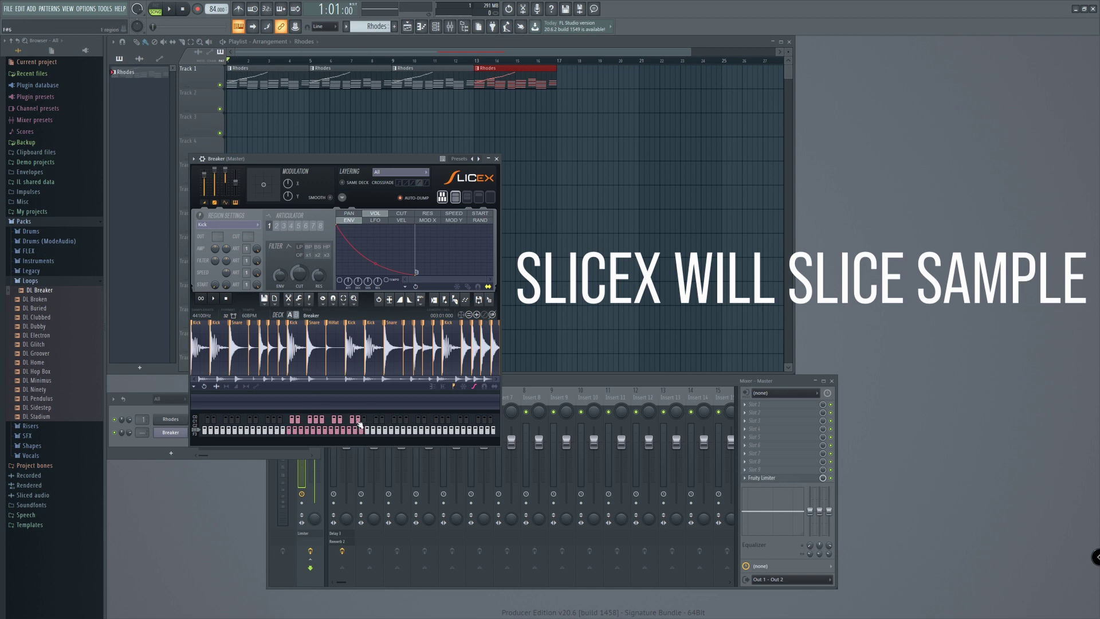
- Play the arrangement with the sliced loop, close Slicex, and route the Breaker channel to mixer track 2
key("space")
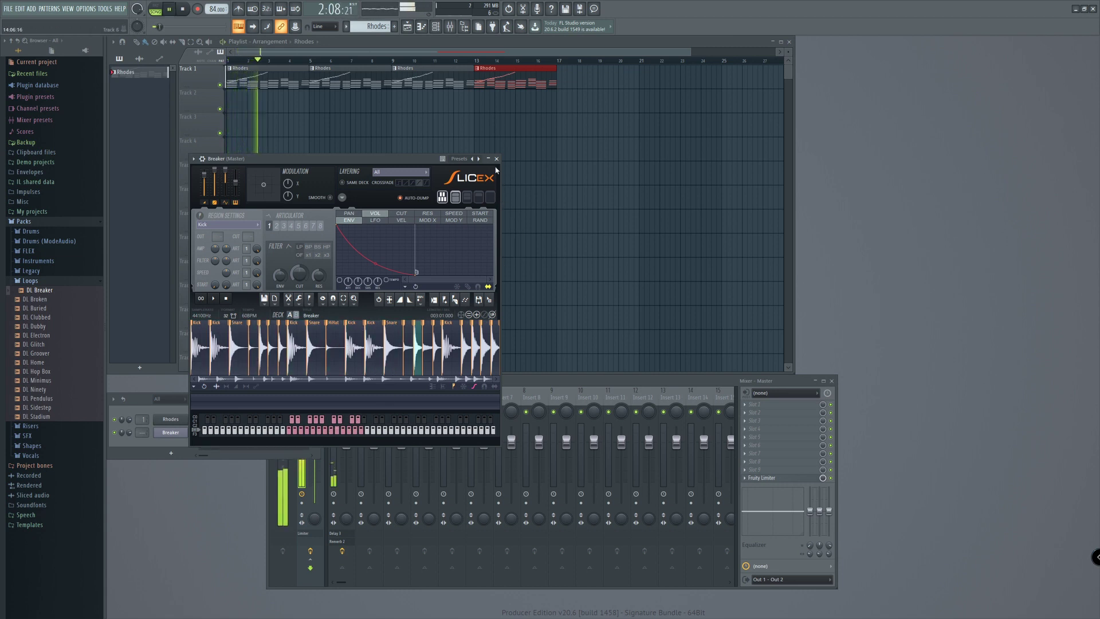
key("space")
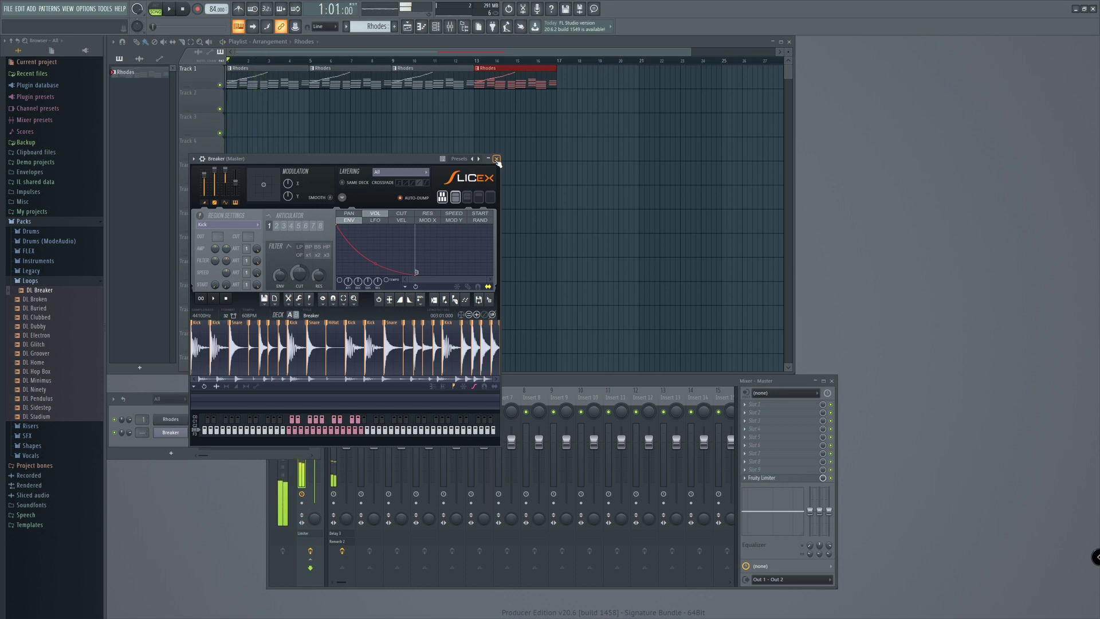
left_click(497, 160)
left_click_drag(136, 439, 139, 428)
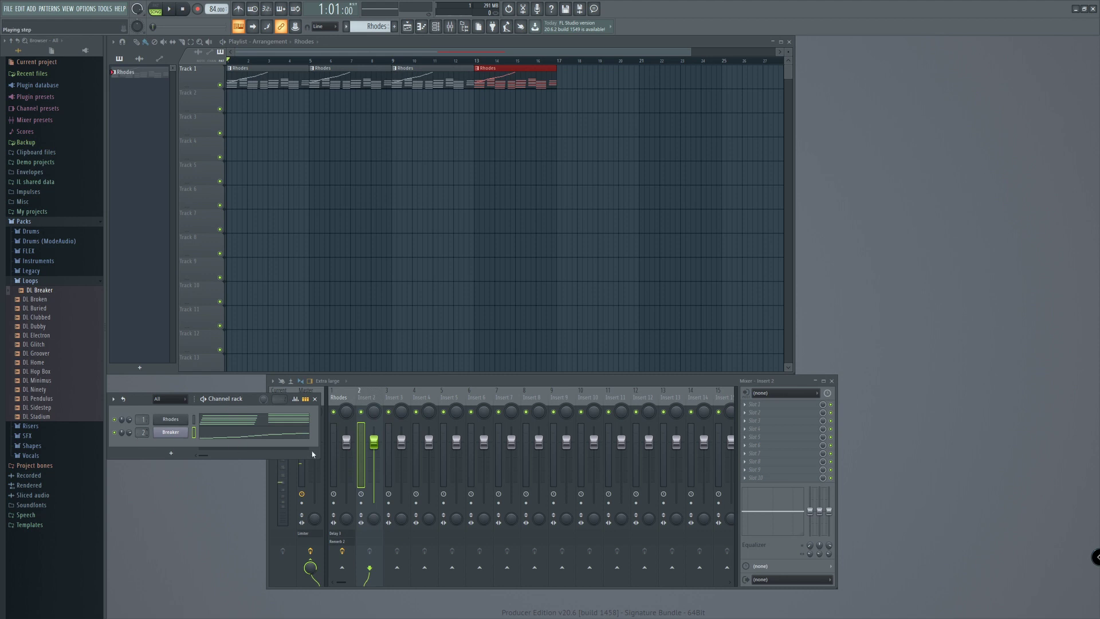
- Rename mixer track 2 to HiHats
right_click(370, 400)
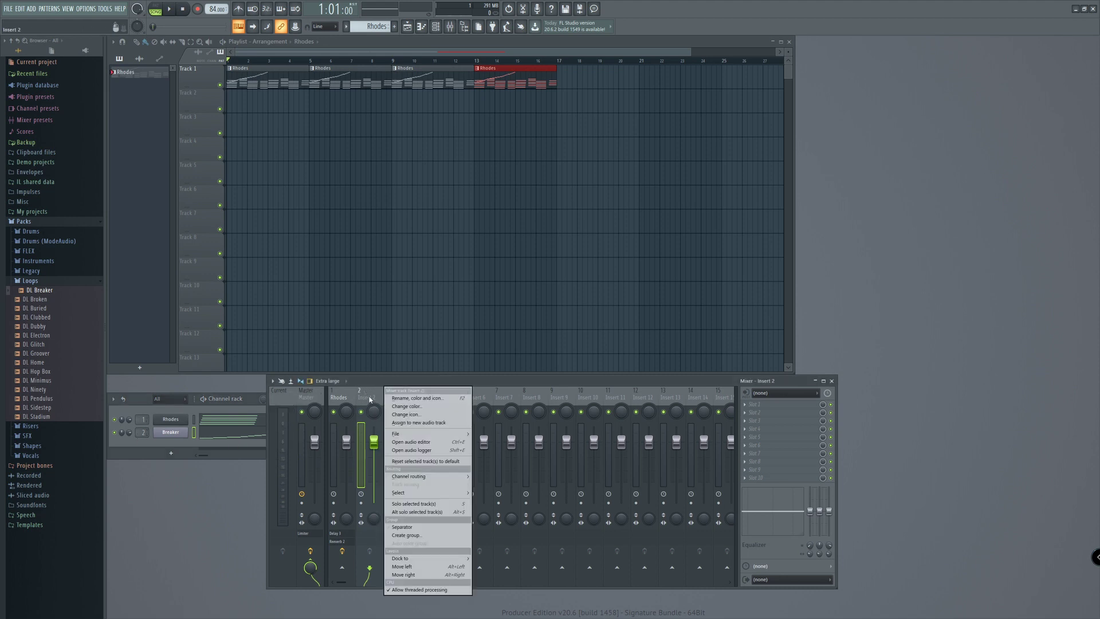
left_click(412, 397)
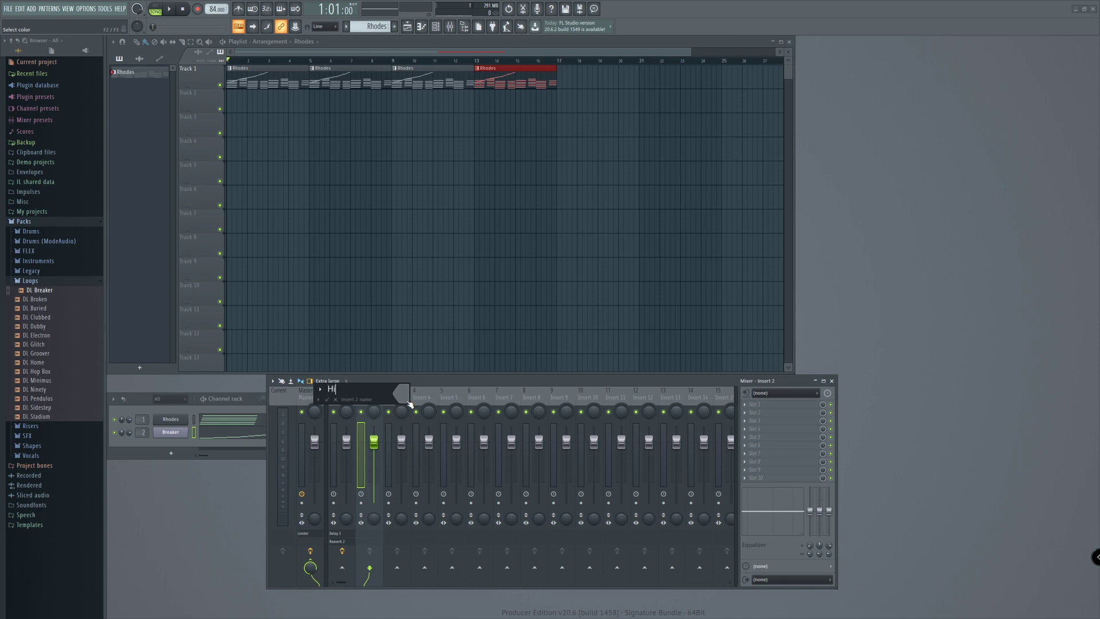
type("HiHats")
key("Return")
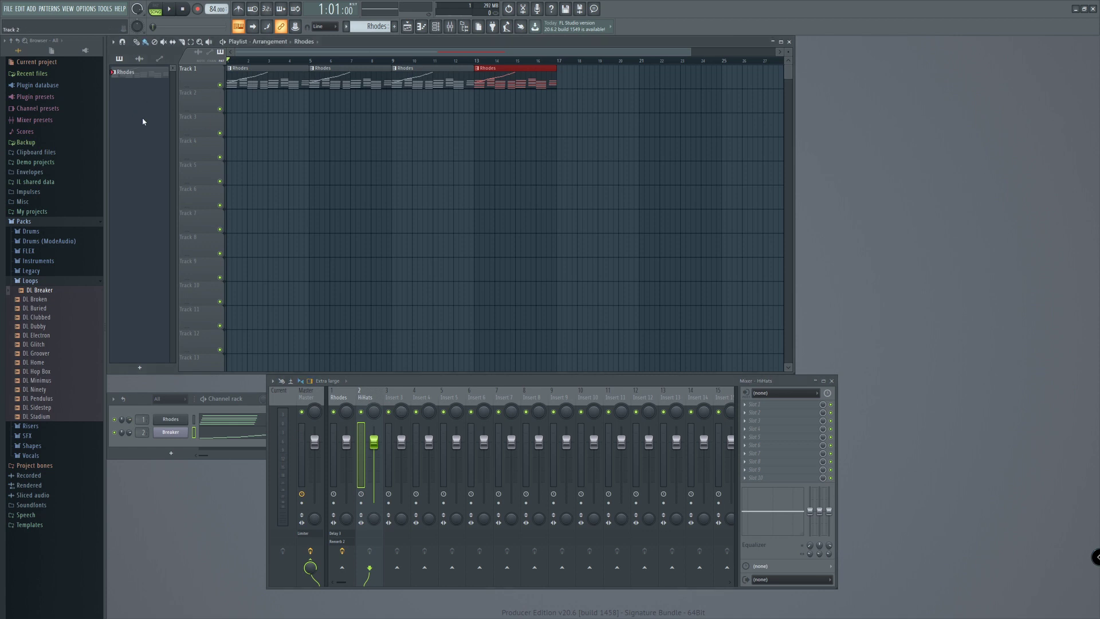
- Create a new pattern named HiHats
left_click(395, 26)
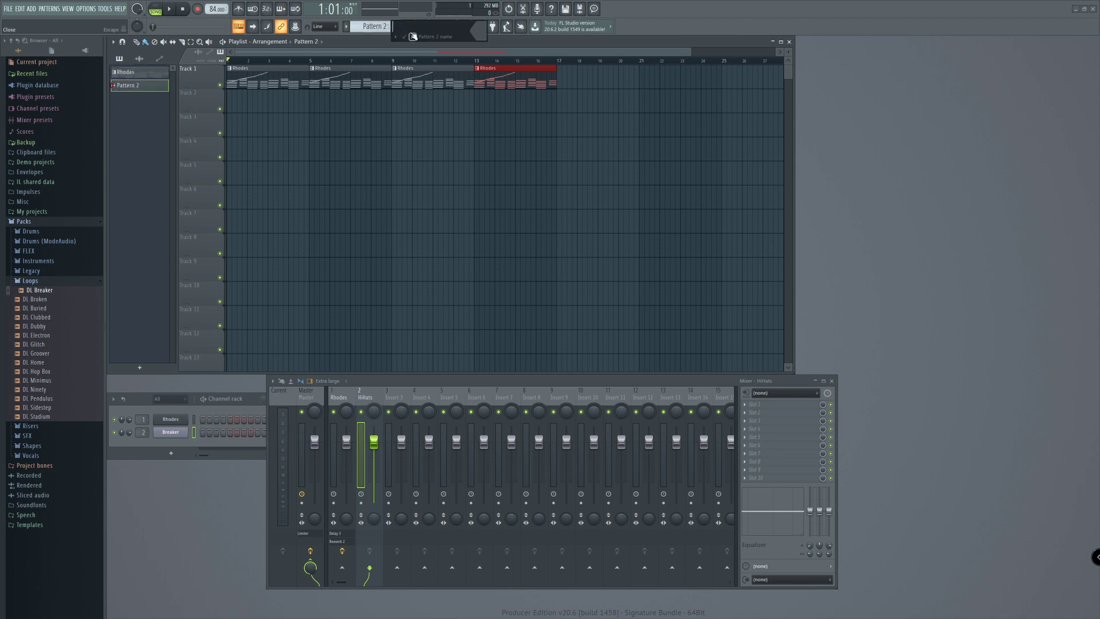
type("HiHats")
key("Return")
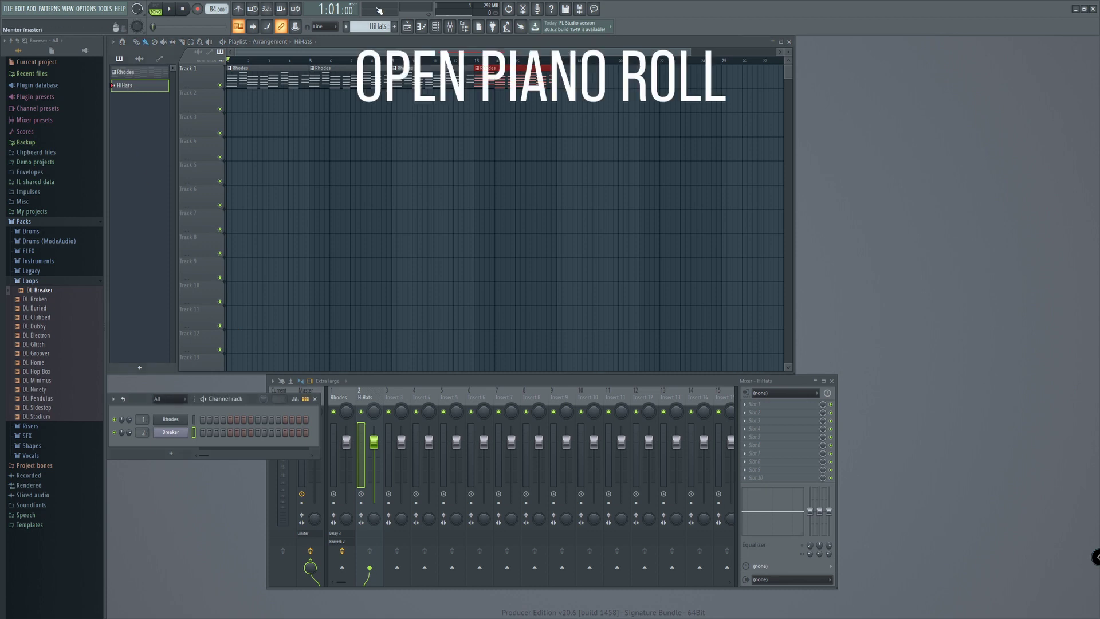
- Open the Breaker channel's piano roll and enter eight evenly spaced notes on the lowest HiHat key across bar 1
left_click(422, 27)
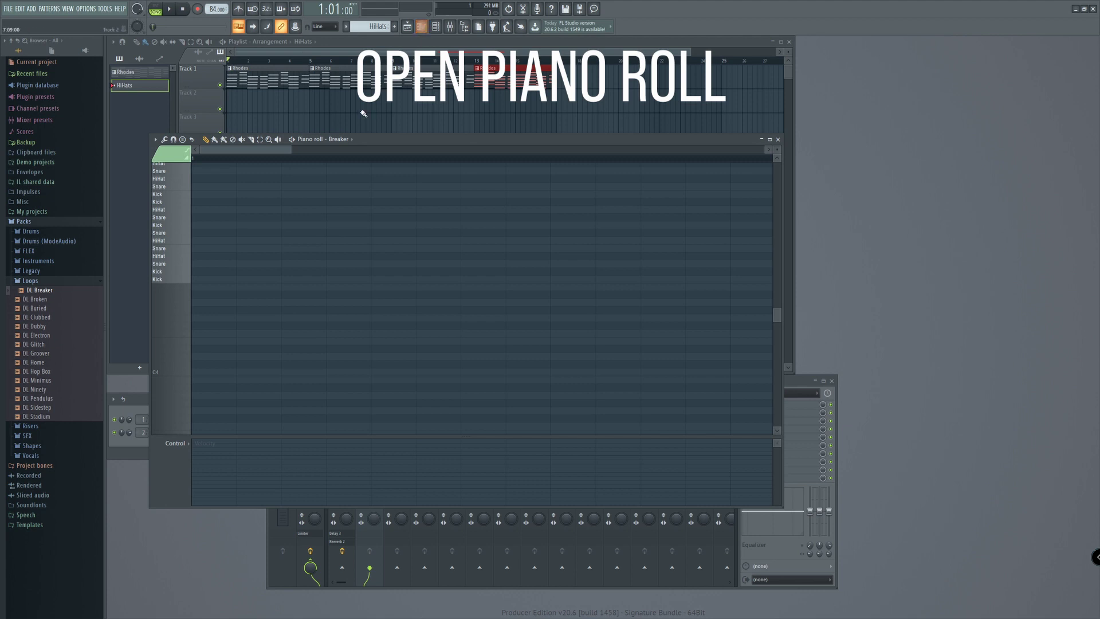
left_click_drag(362, 141, 415, 135)
scroll(280, 263, "up", 5)
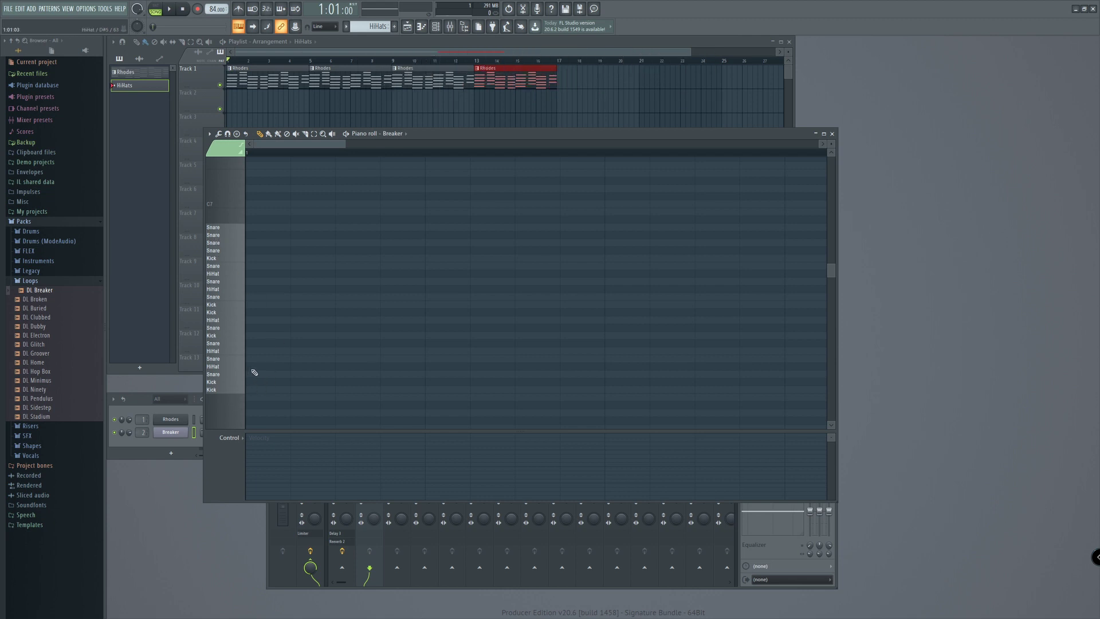
scroll(412, 304, "down", 3)
scroll(413, 304, "up", 4)
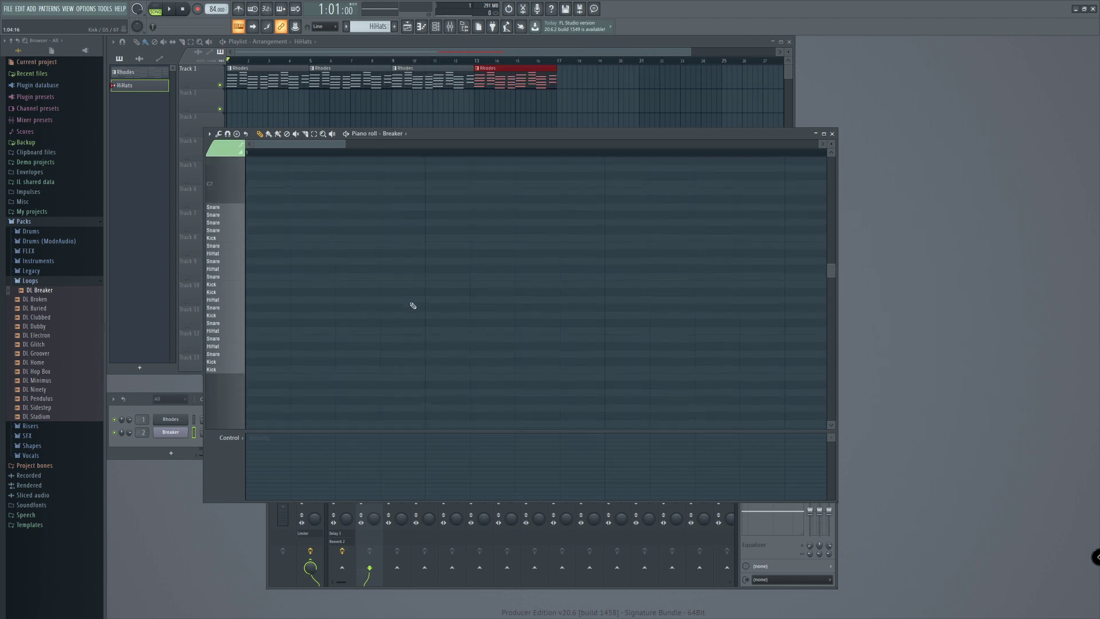
scroll(413, 304, "down", 4)
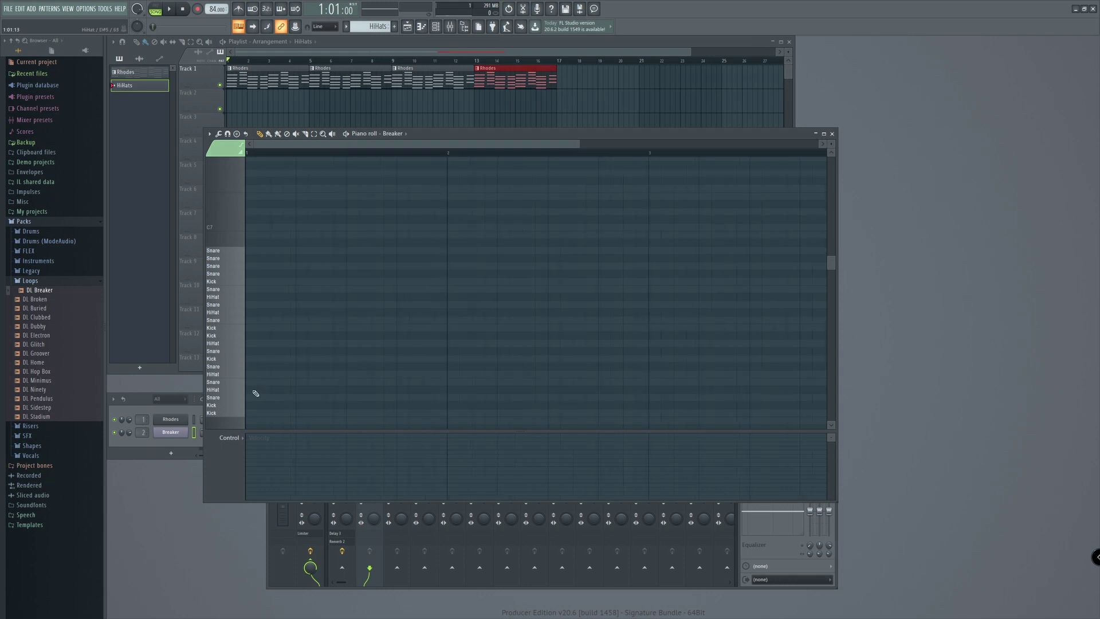
left_click(259, 390)
left_click_drag(263, 390, 250, 390)
left_click(275, 390)
mouse_move(321, 391)
left_mouse_down()
mouse_move(258, 391)
mouse_move(427, 390)
left_mouse_up()
left_click(311, 391)
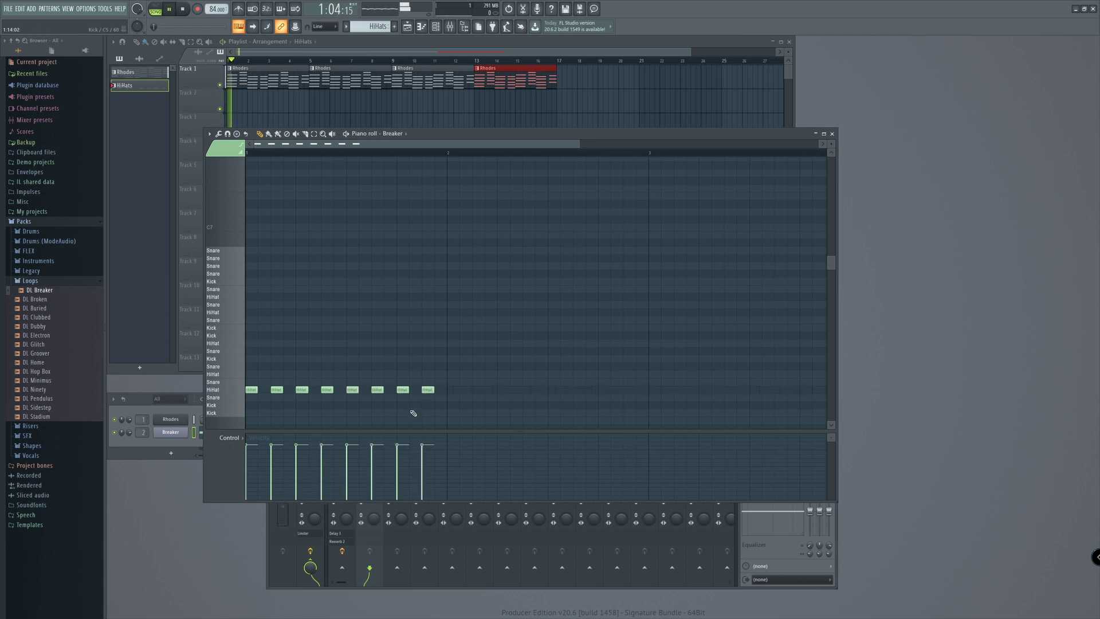
- Switch playback to pattern mode and play the one-bar hi-hat pattern
left_click(156, 9)
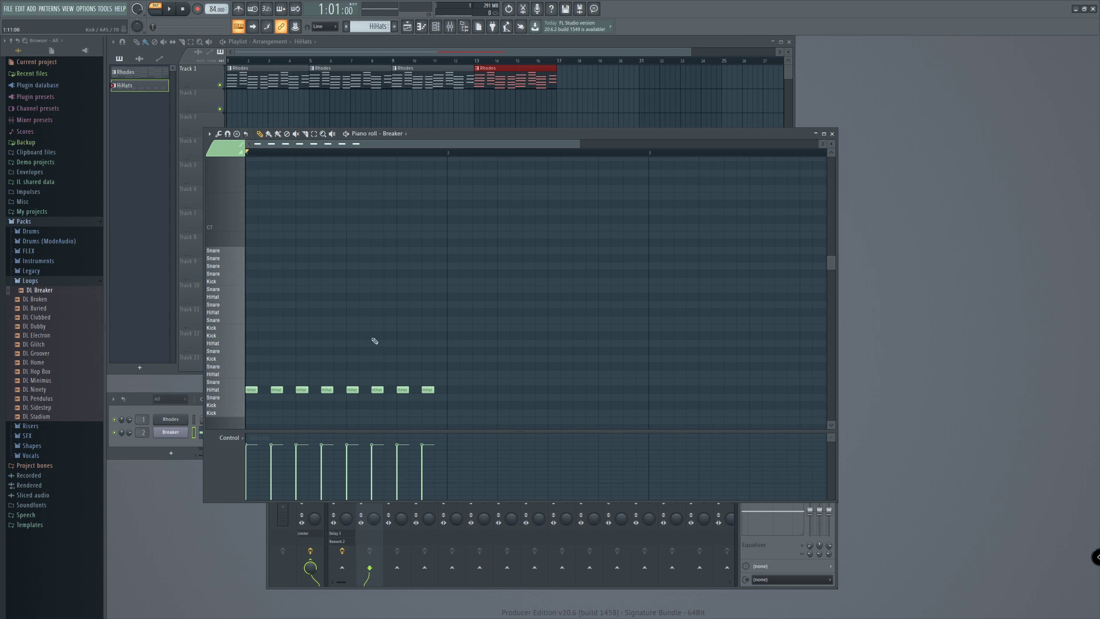
key("space")
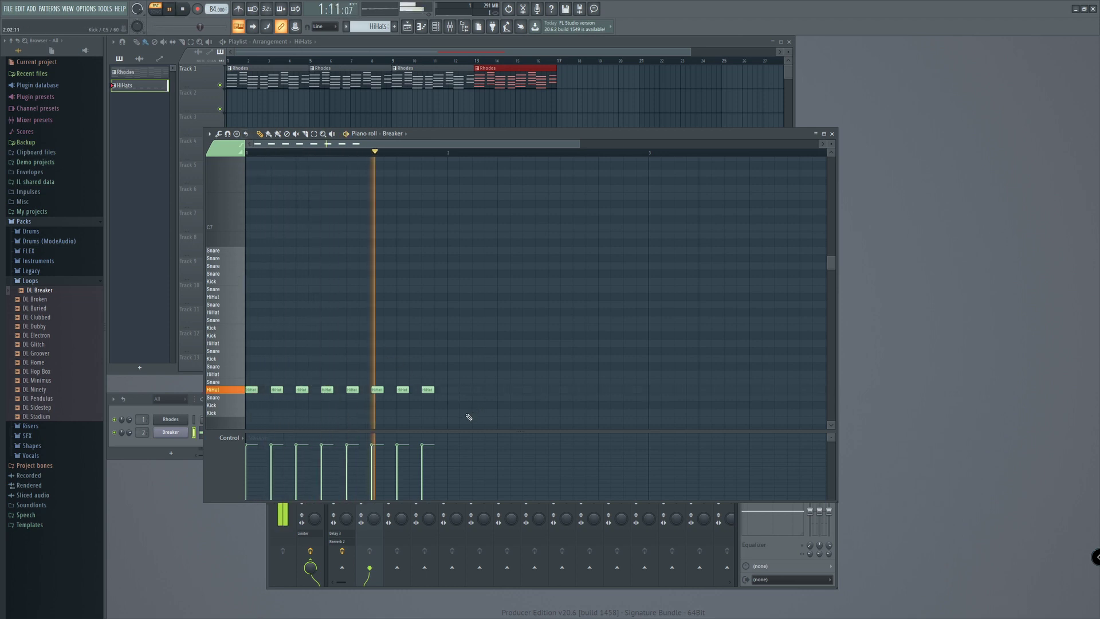
key("space")
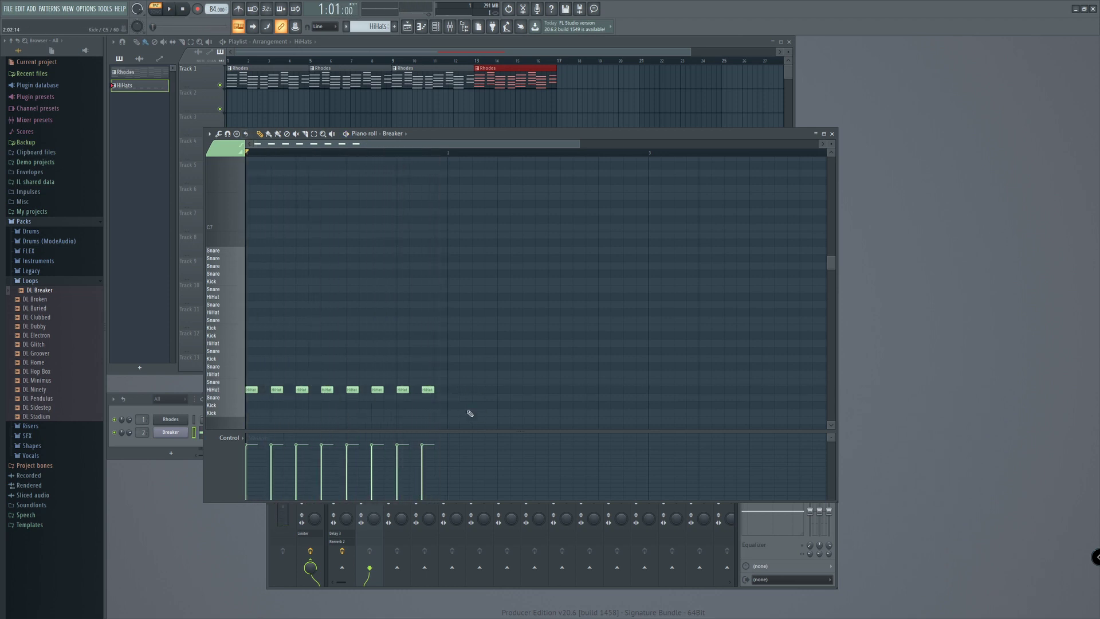
- Duplicate the eight hi-hat notes into bar 2 and play the two-bar pattern
left_click_drag(459, 415, 247, 332)
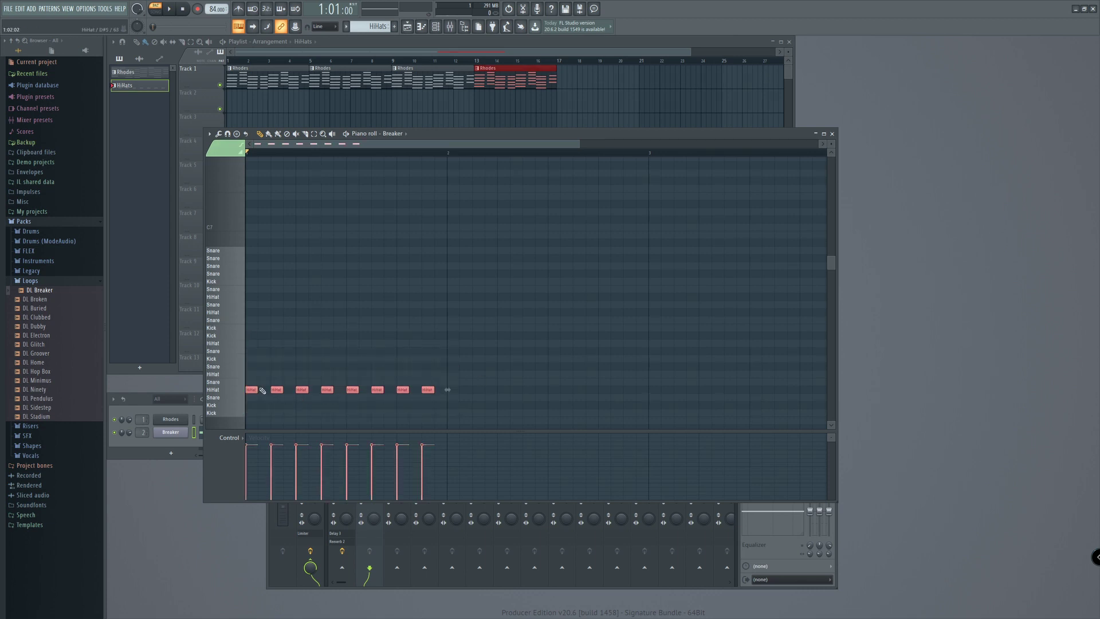
left_click_drag(250, 390, 453, 403)
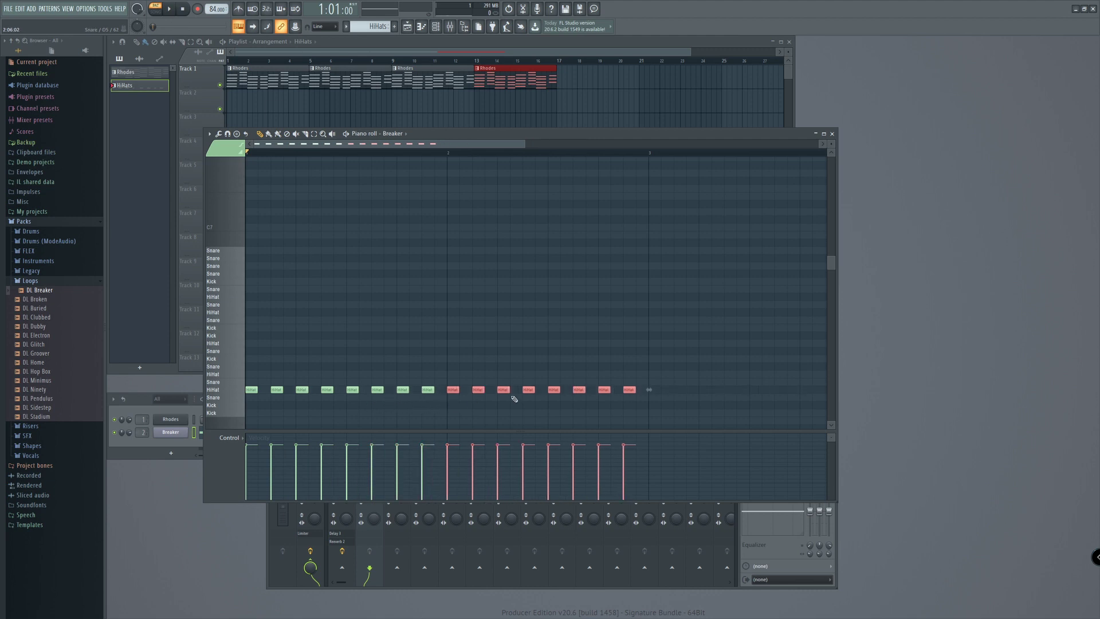
key("space")
scroll(665, 390, "down", 1)
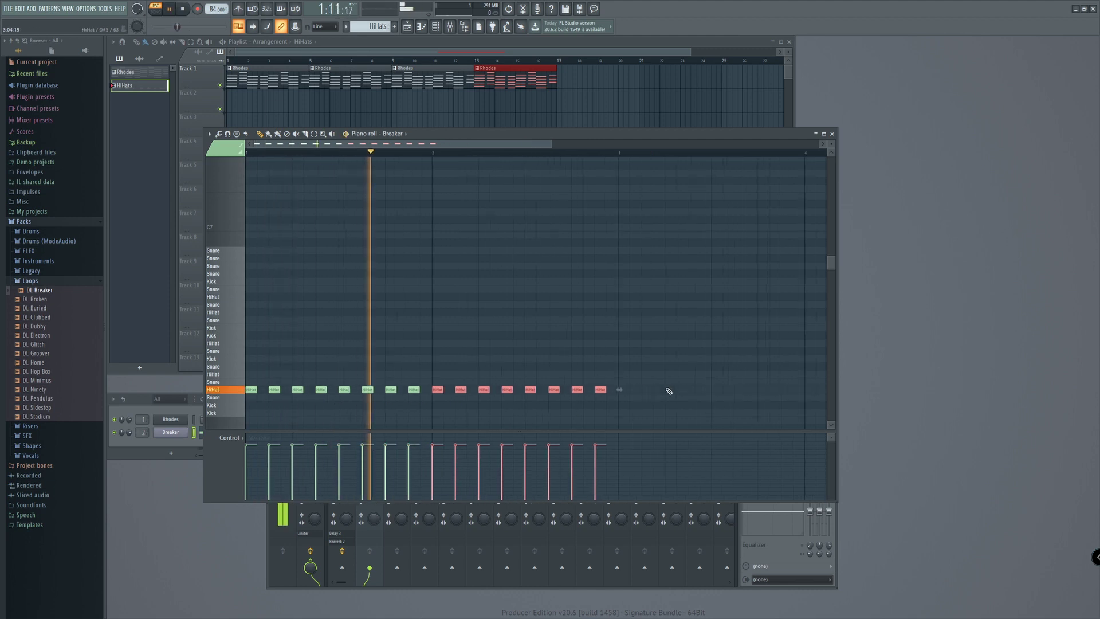
scroll(668, 391, "down", 2)
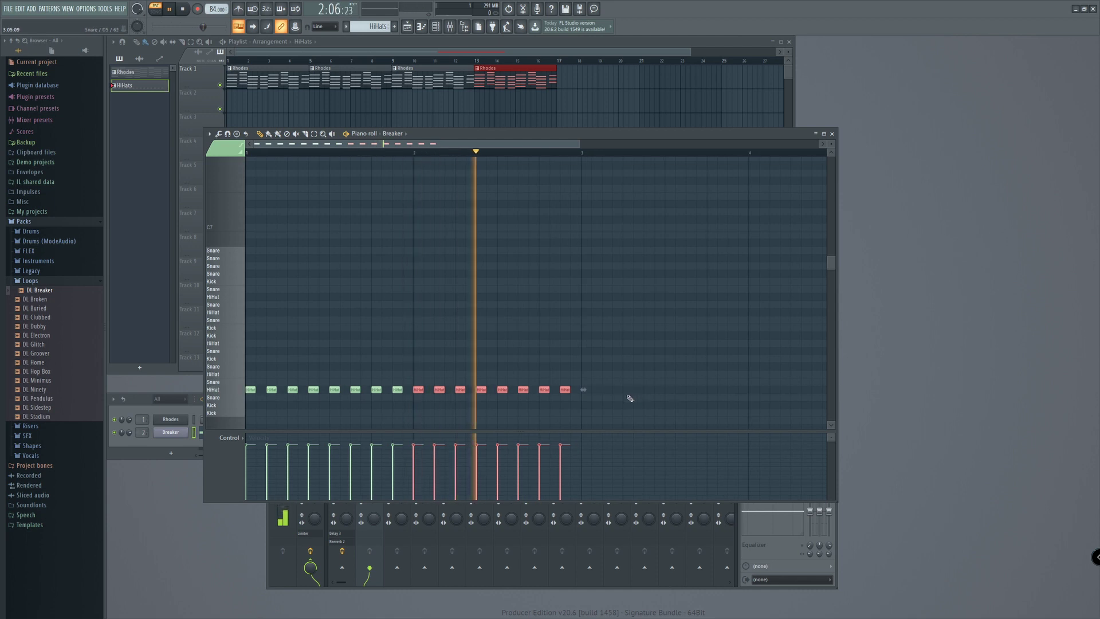
key("space")
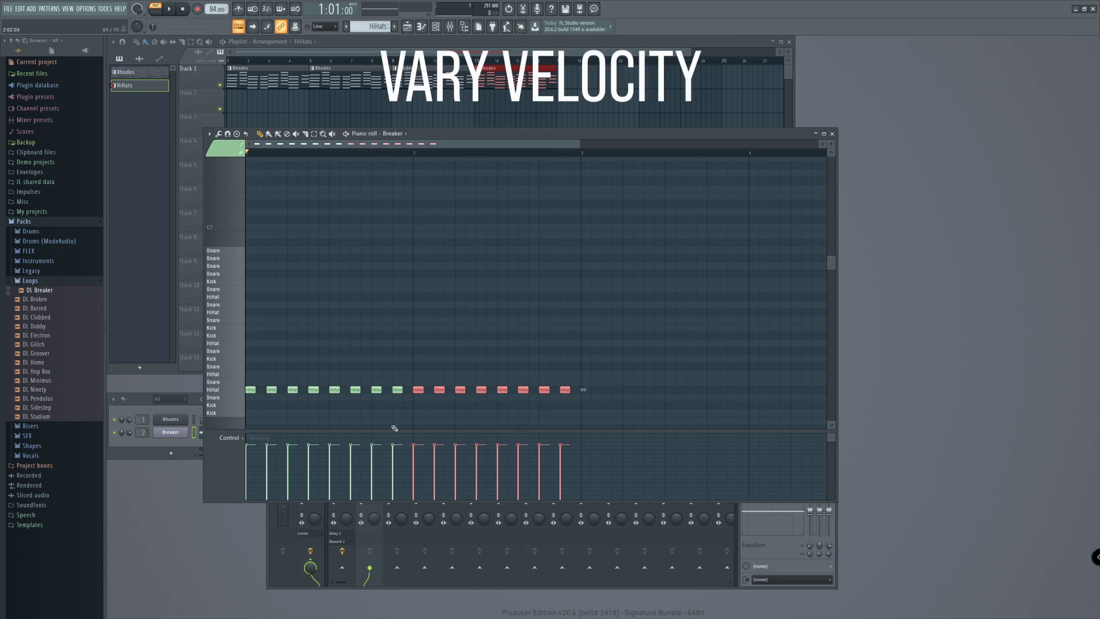
- Select all the hi-hat notes, vary their velocities slightly from hit to hit, and play the pattern
key("ctrl+a")
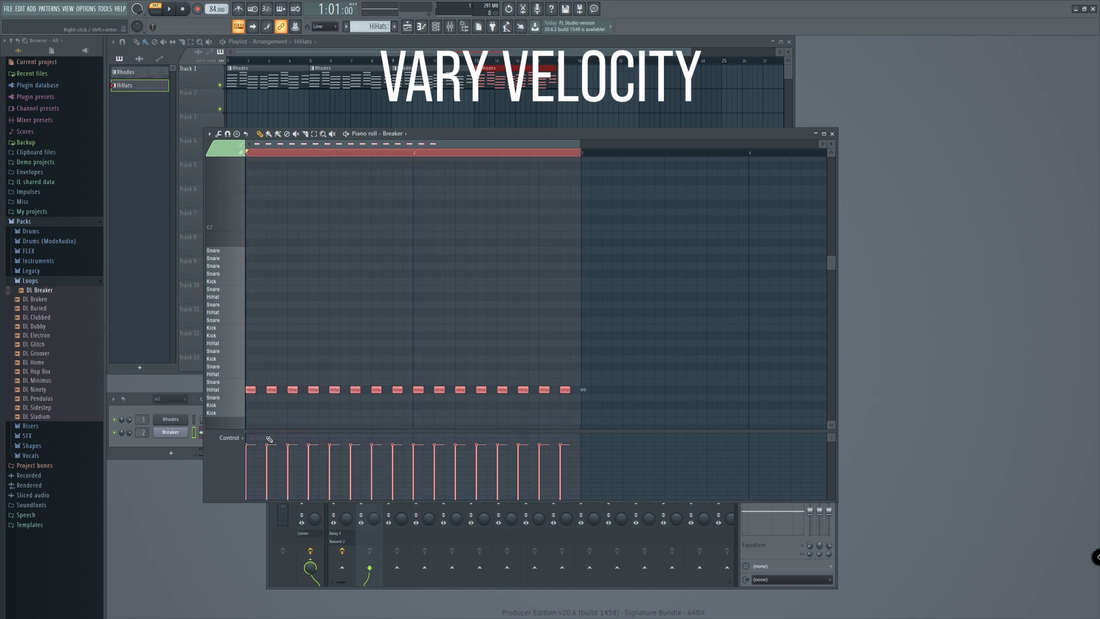
mouse_move(248, 460)
left_mouse_down()
mouse_move(310, 445)
mouse_move(356, 464)
mouse_move(570, 453)
left_mouse_up()
key("space")
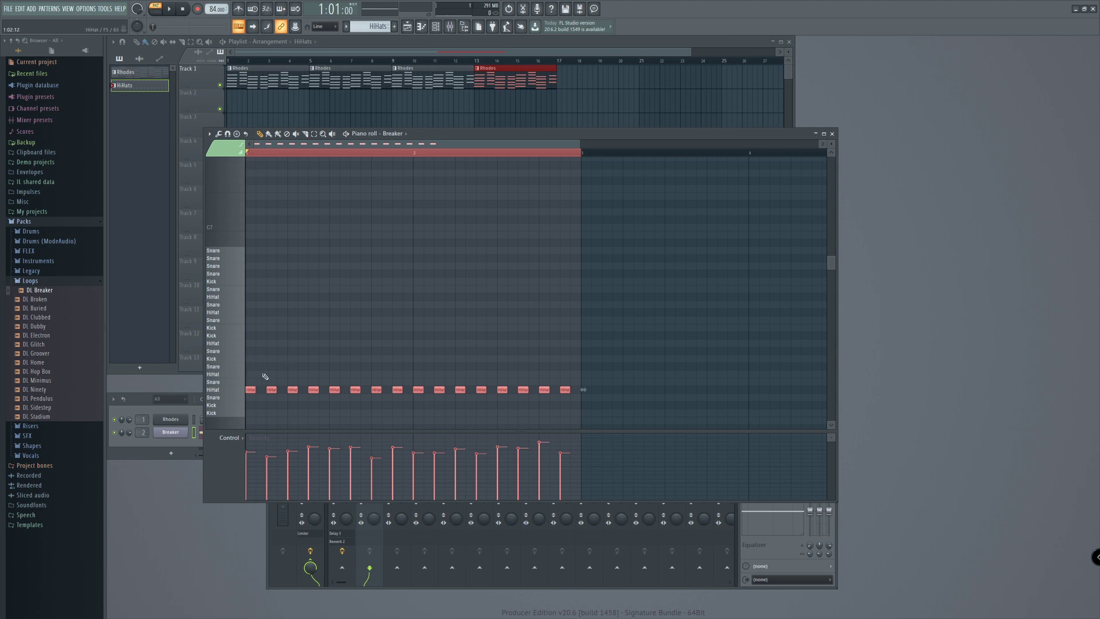
- Add four accent notes on the second-lowest HiHat key, two per bar, and shift the second one to step 14 of bar 1
left_click(288, 376)
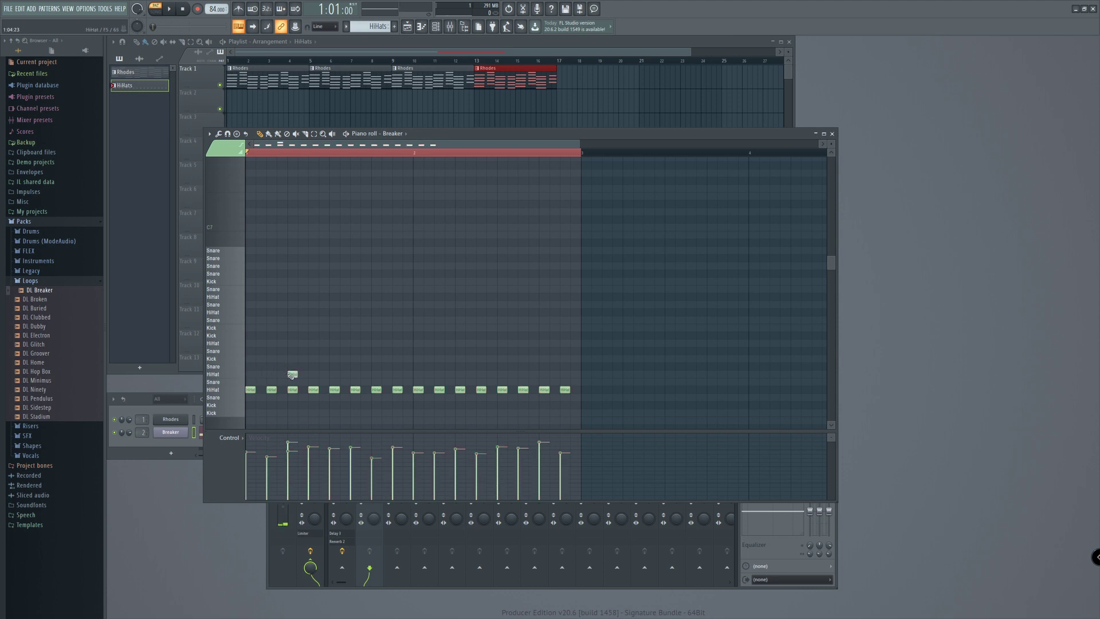
key("ctrl+z")
left_click(365, 374)
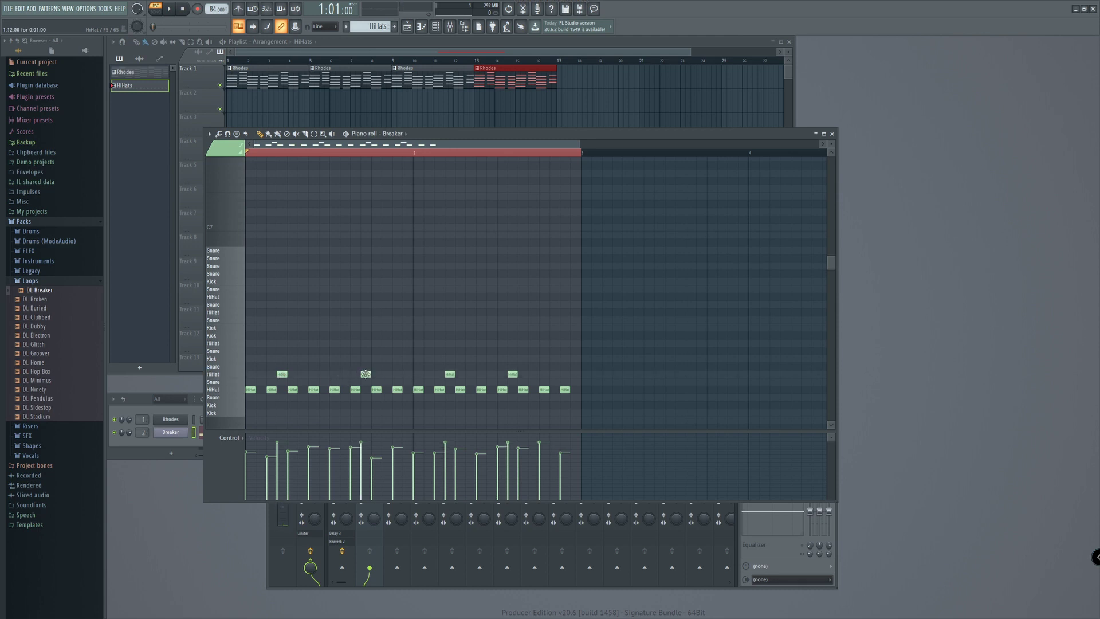
left_click_drag(366, 374, 390, 374)
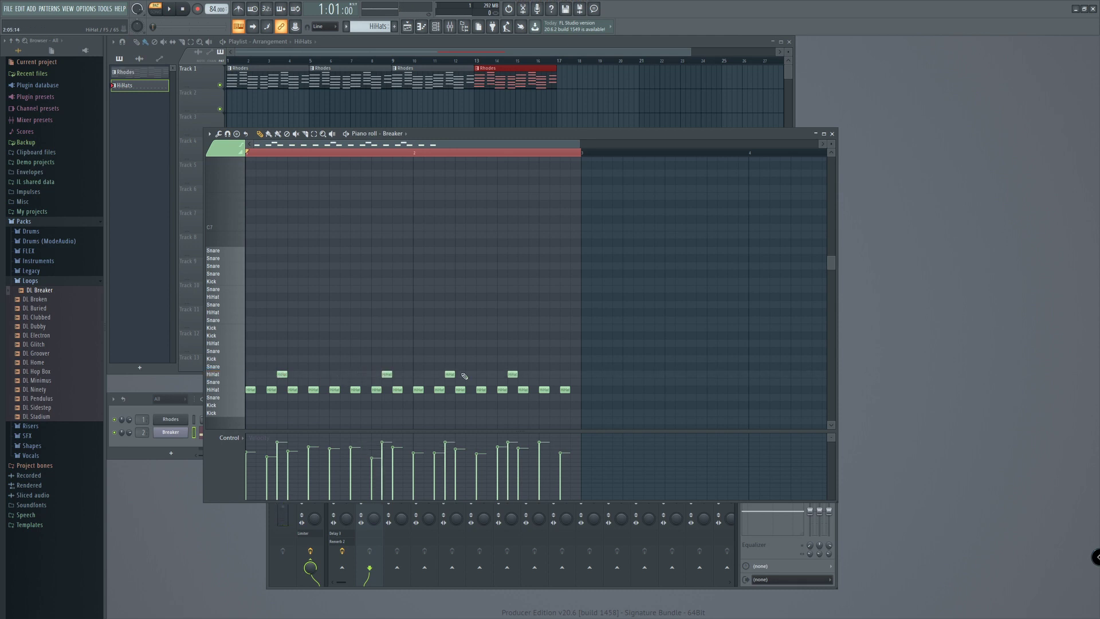
- Move bar 2's accent notes to steps 6 and 16 on the second-lowest HiHat key, and play the pattern
key("space")
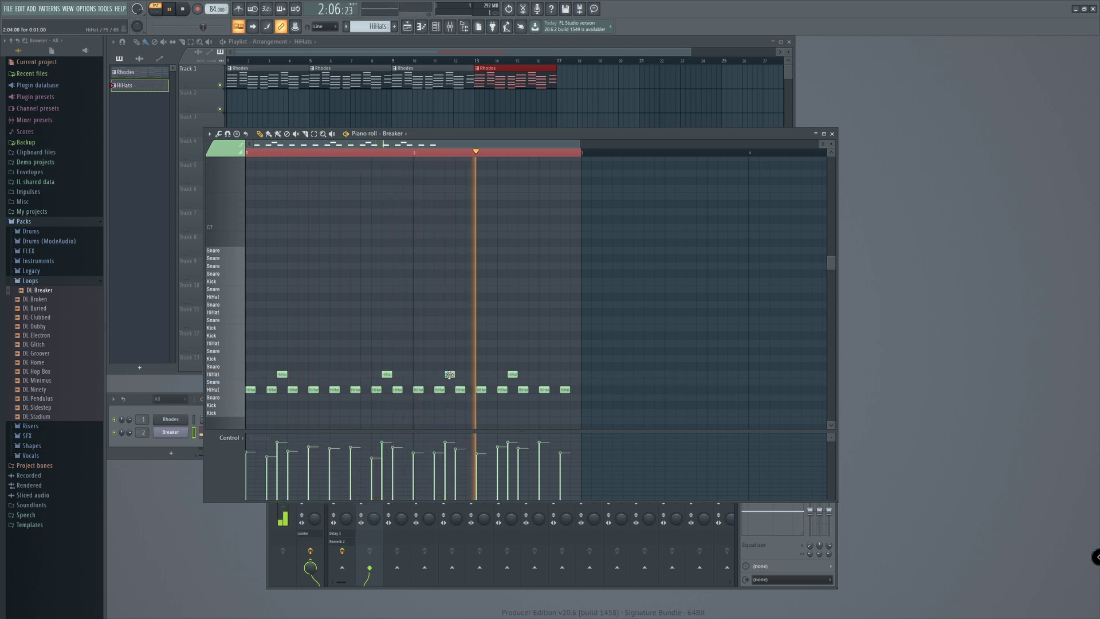
left_click_drag(450, 374, 571, 377)
key("space")
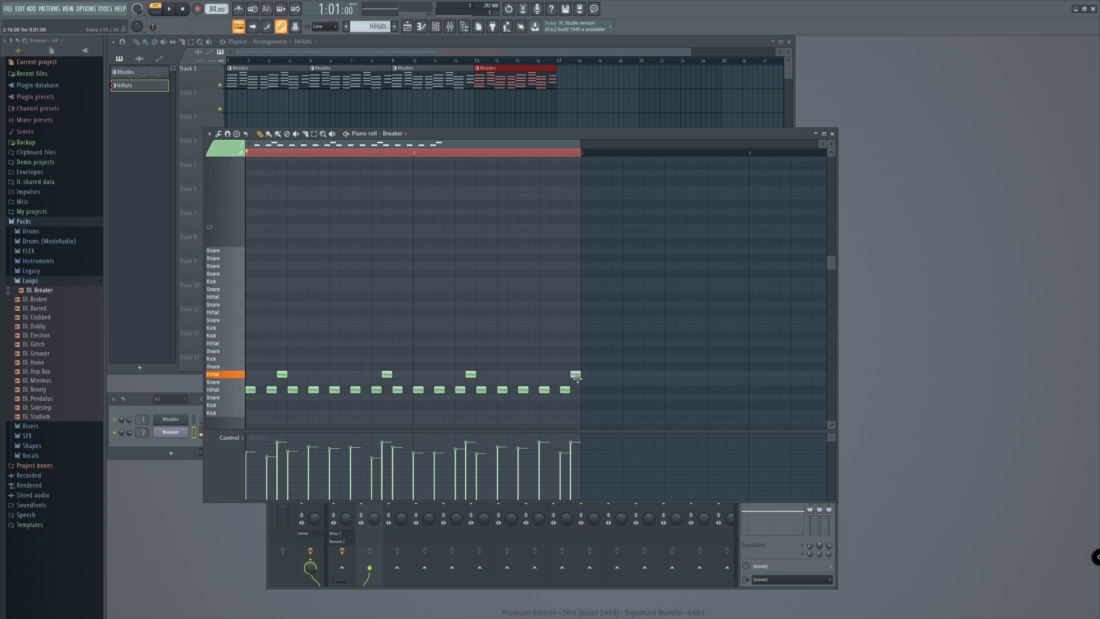
key("space")
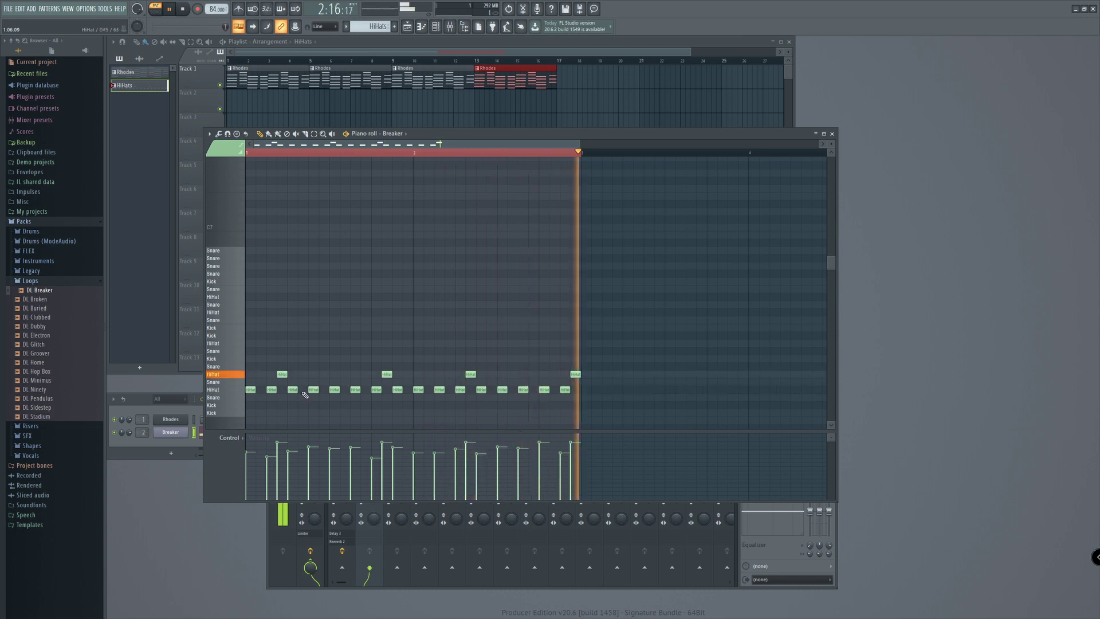
key("space")
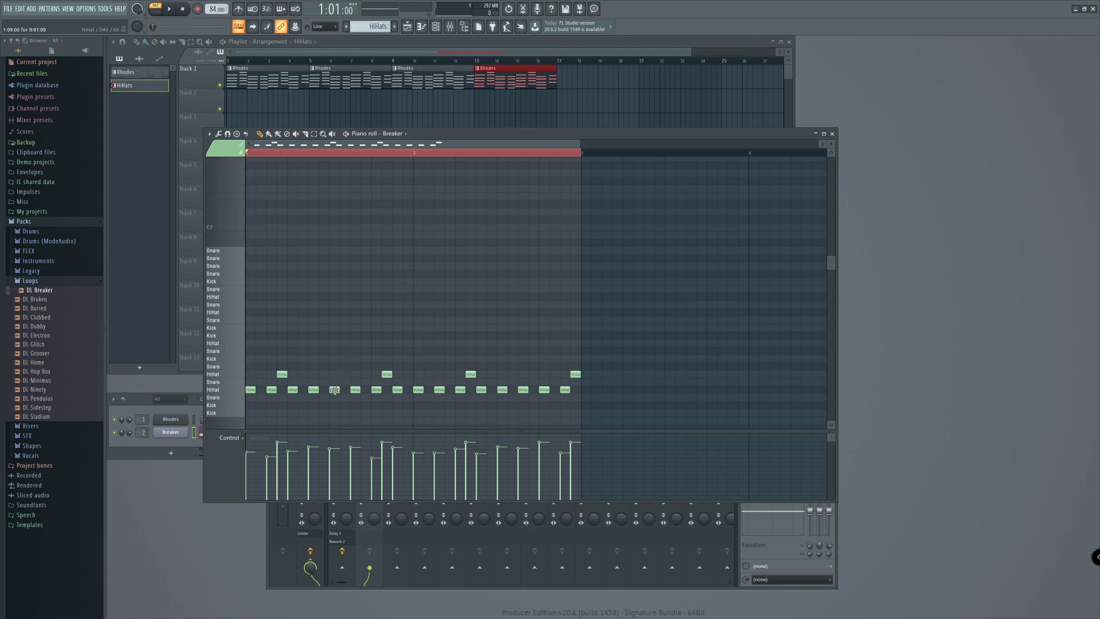
- Arpeggiate the fifth lower-row hi-hat of bar 1 into a fast roll with rising velocities, and play it back
left_click(334, 389)
left_click(210, 135)
mouse_move(213, 162)
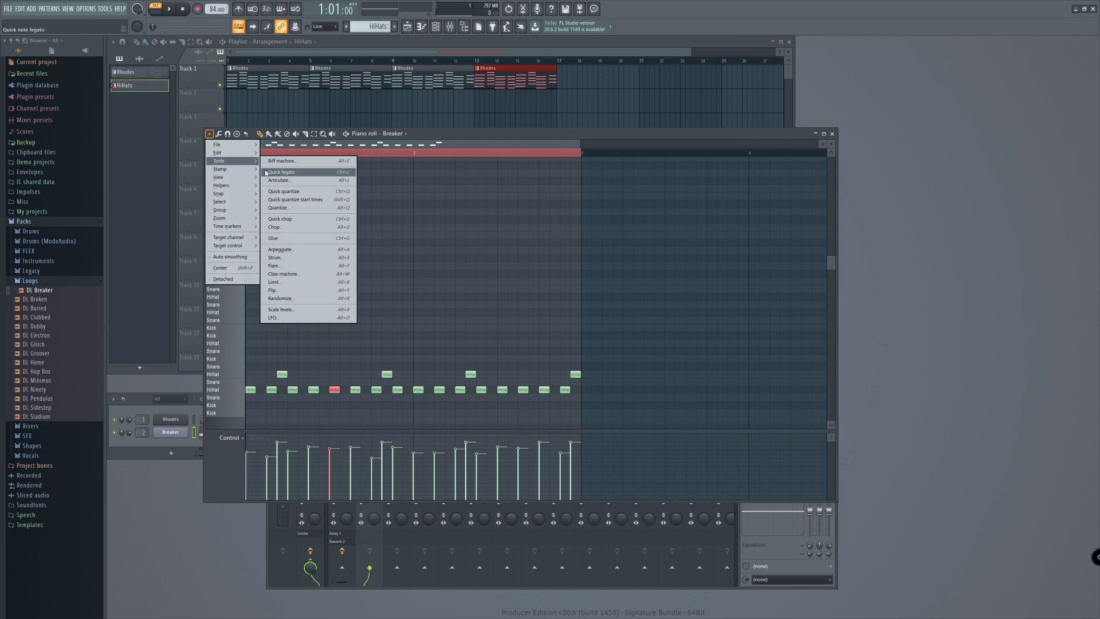
left_click(299, 251)
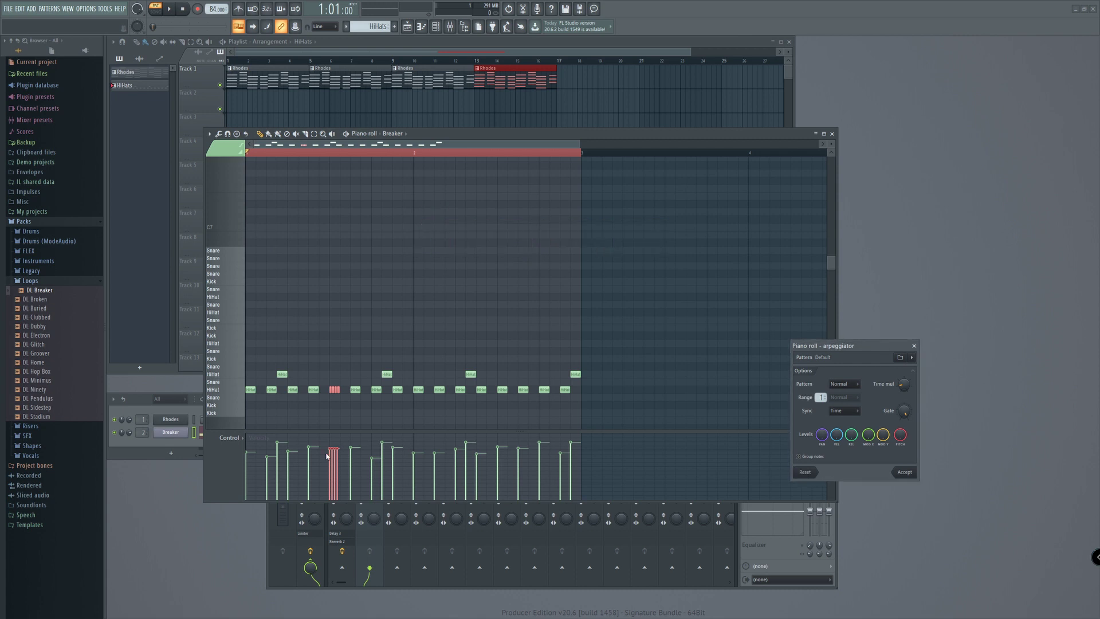
left_click(904, 472)
key("space")
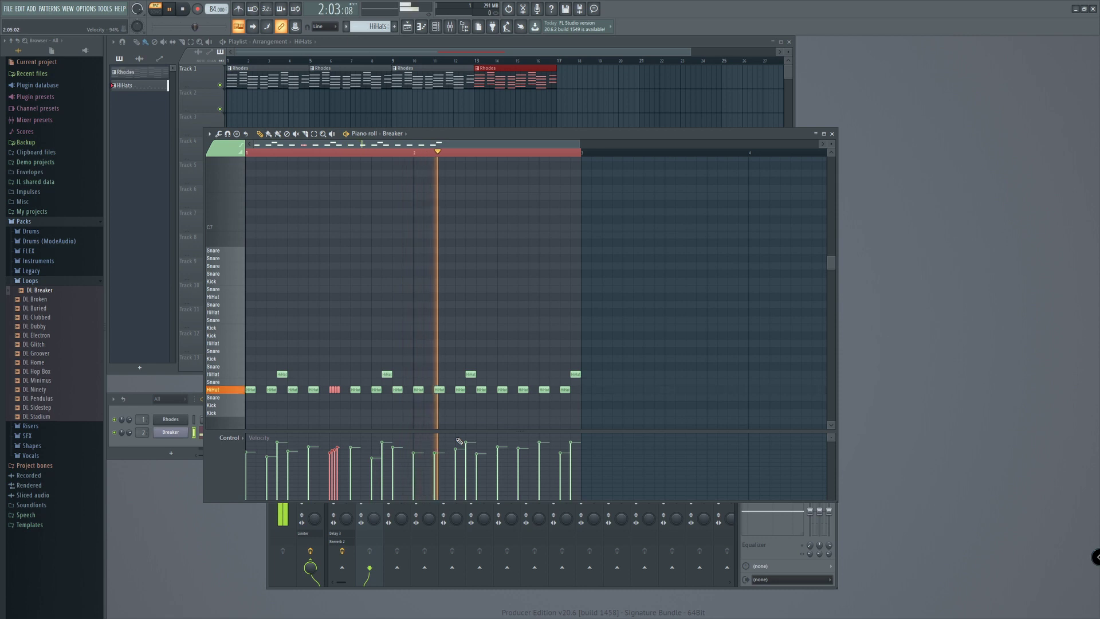
key("space")
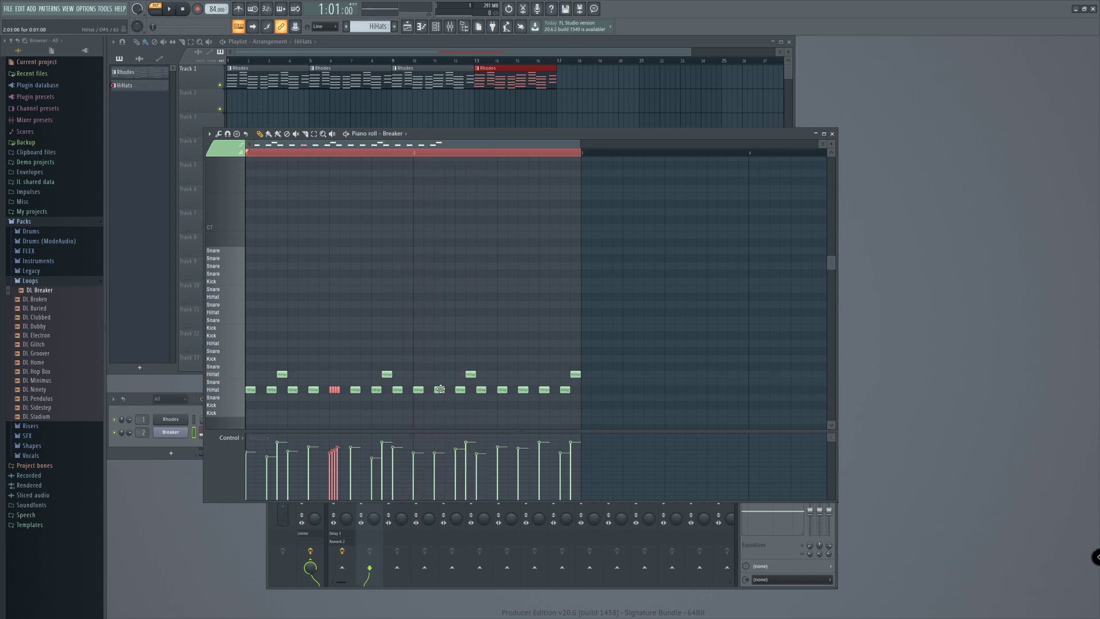
- Arpeggiate the second lower-row hi-hat of bar 2 into a roll with rising velocities, and play the pattern
left_click(439, 389)
key("space")
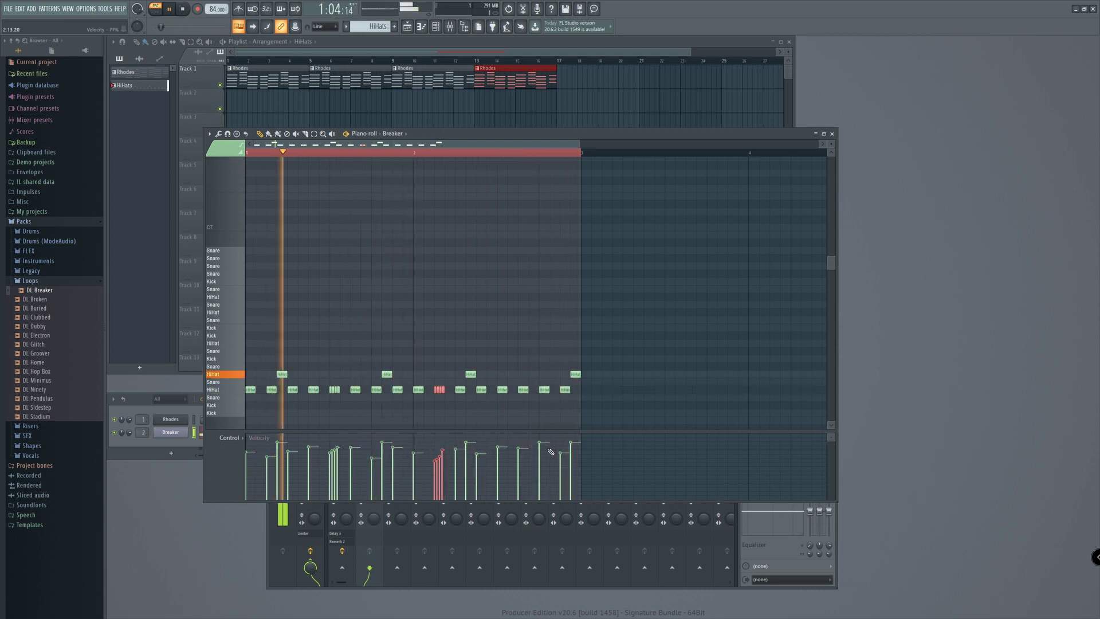
key("space")
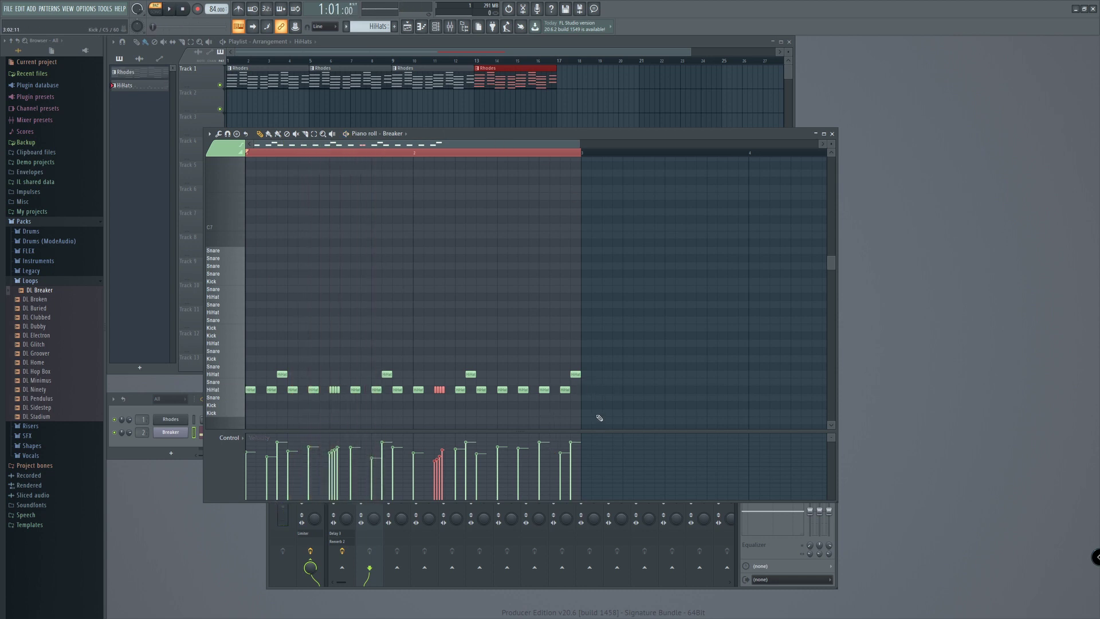
- Duplicate all the hi-hat notes directly after the originals to extend the pattern into bar 4, and play it back
key("ctrl+a")
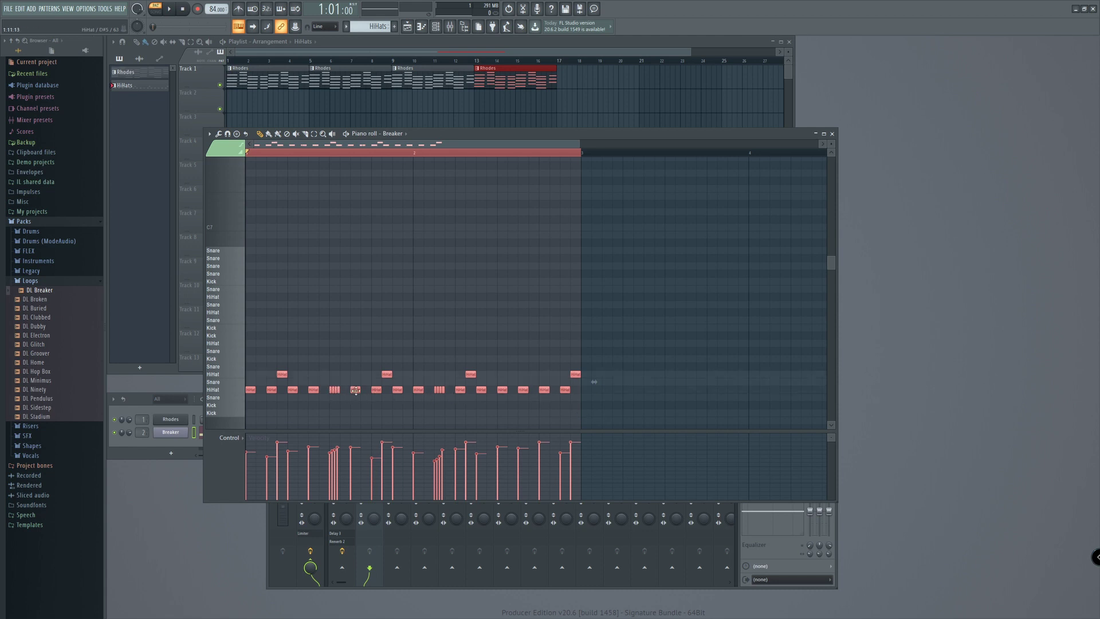
left_click_drag(356, 390, 653, 408)
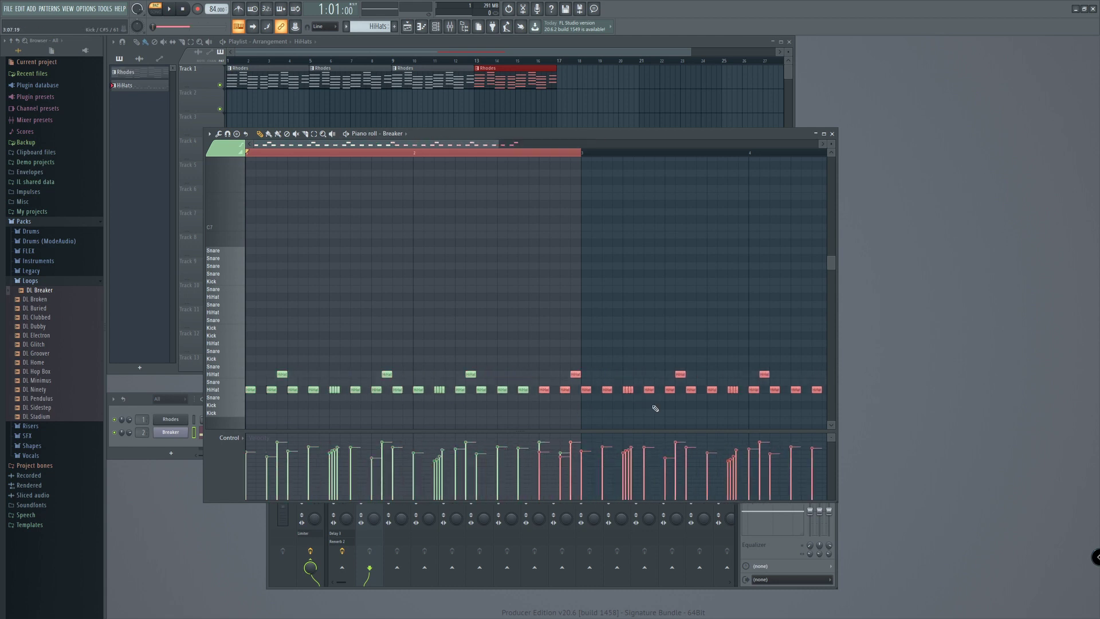
key("space")
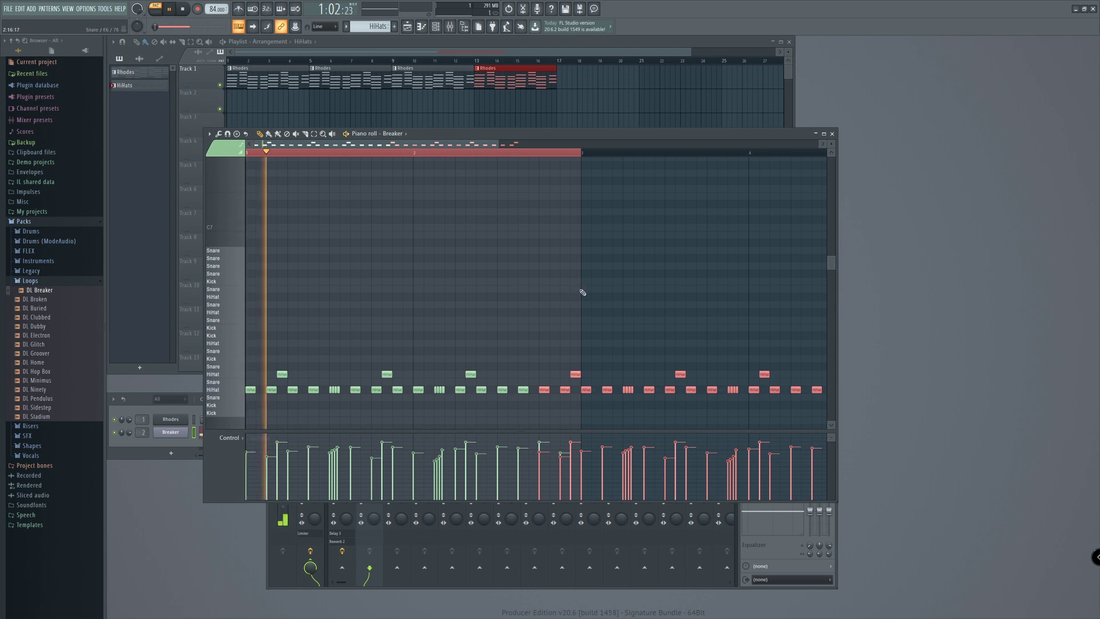
scroll(582, 297, "down", 2)
scroll(583, 298, "up", 1)
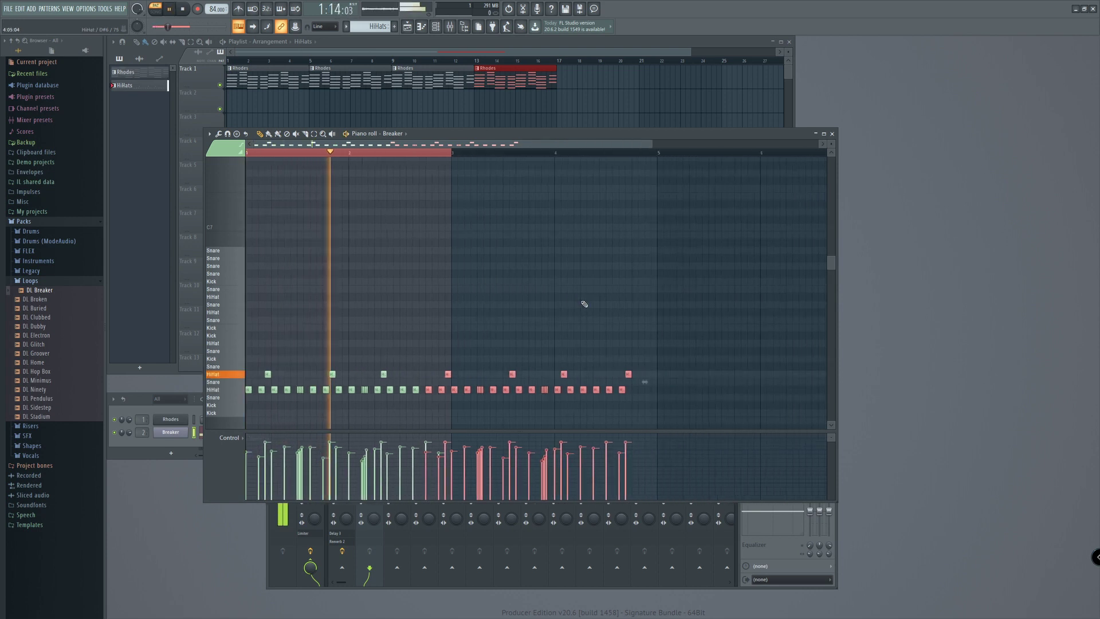
scroll(465, 325, "down", 1)
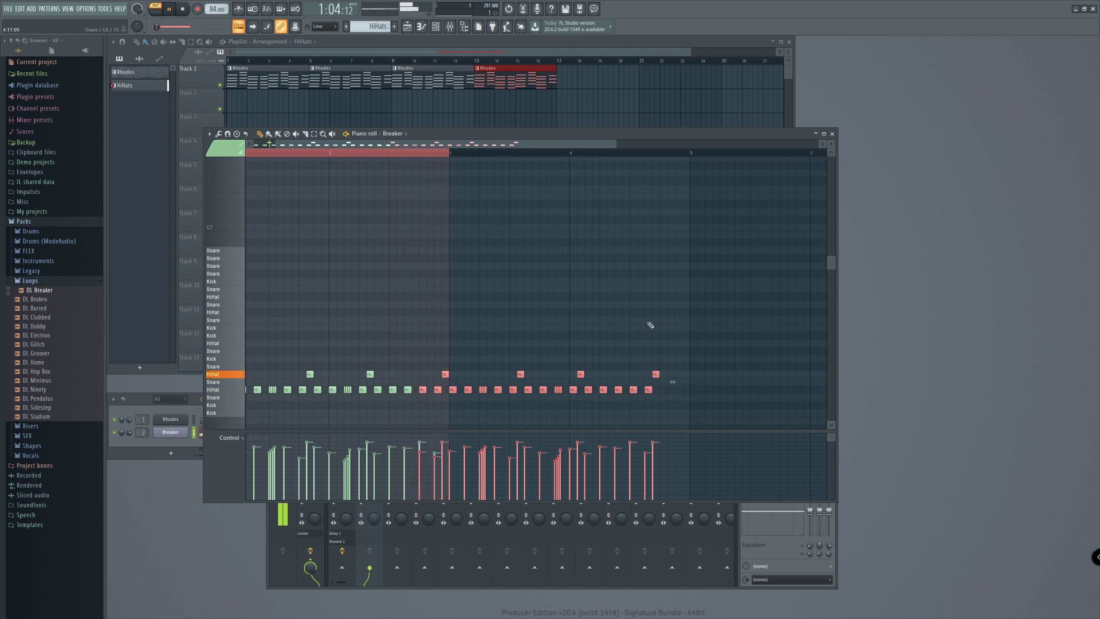
key("space")
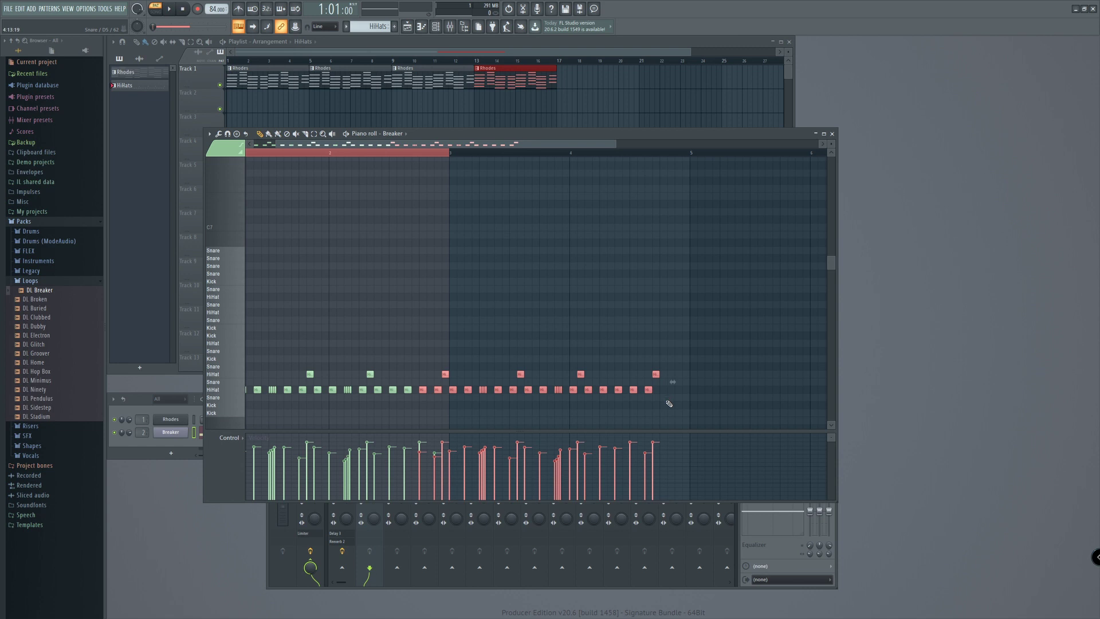
- Add hi-hats at steps 13 and 15 of bar 4 on the lowest HiHat key, play the pattern, and close the piano roll
left_click(668, 400)
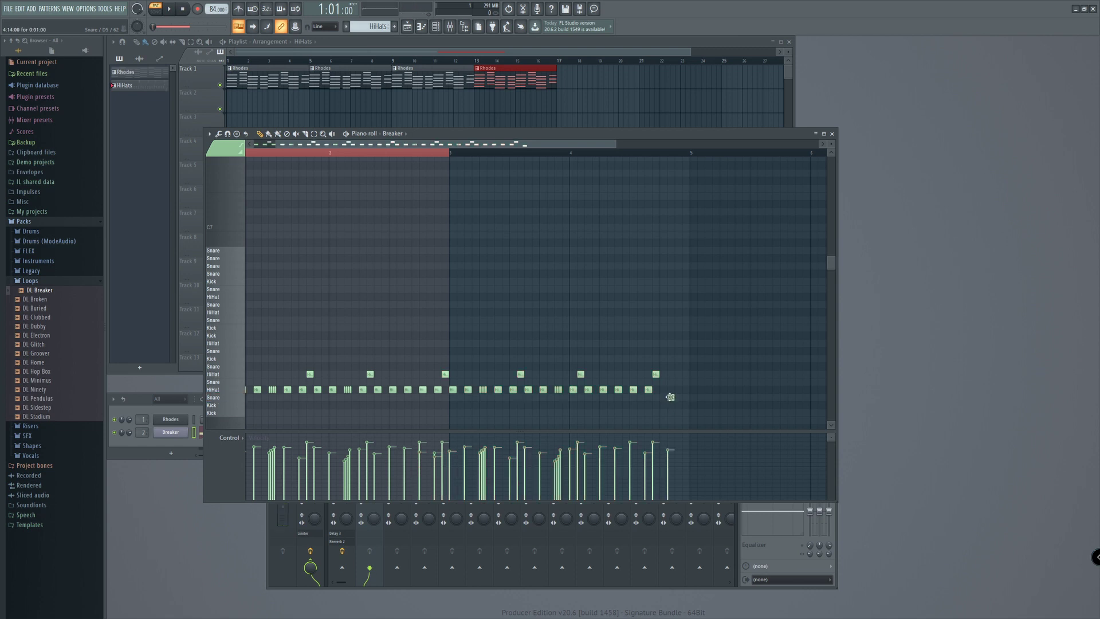
key("ctrl+z")
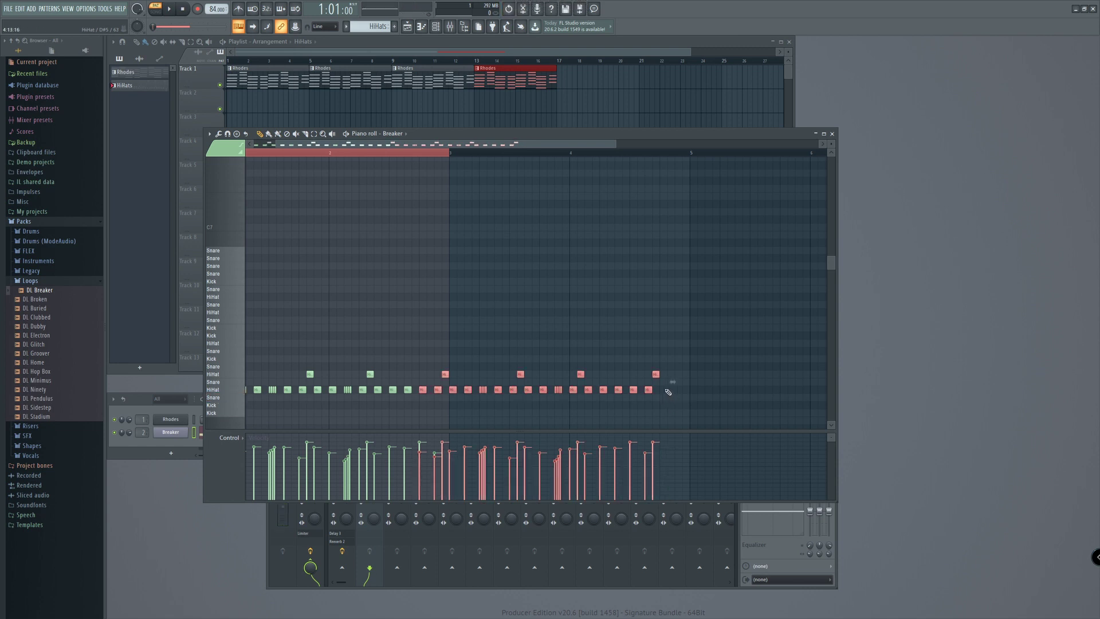
left_click(666, 391)
left_click(678, 390)
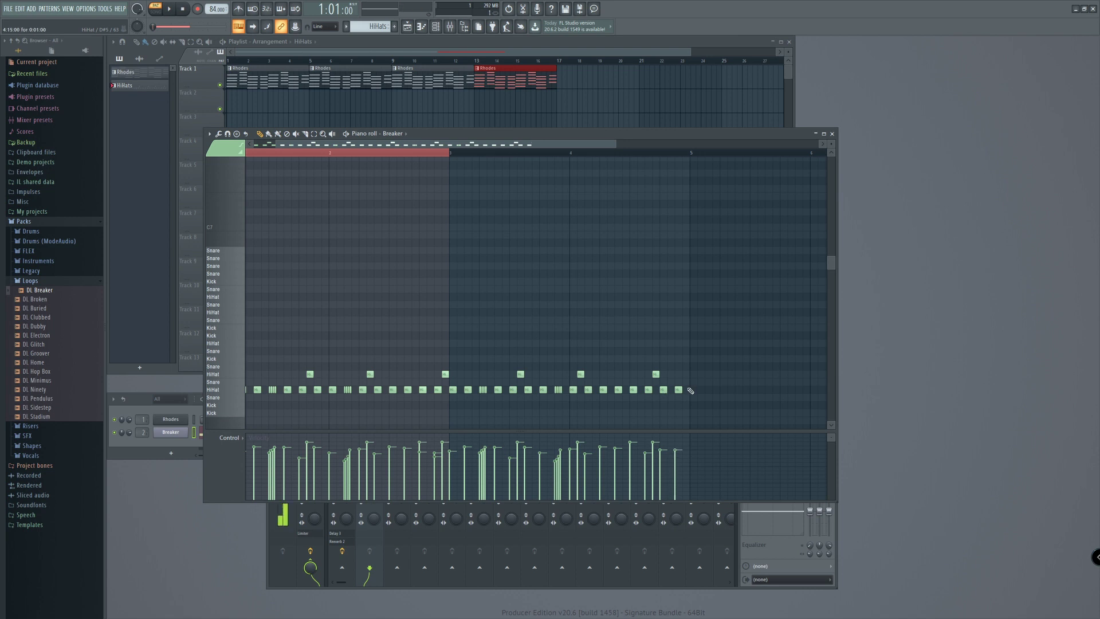
key("space")
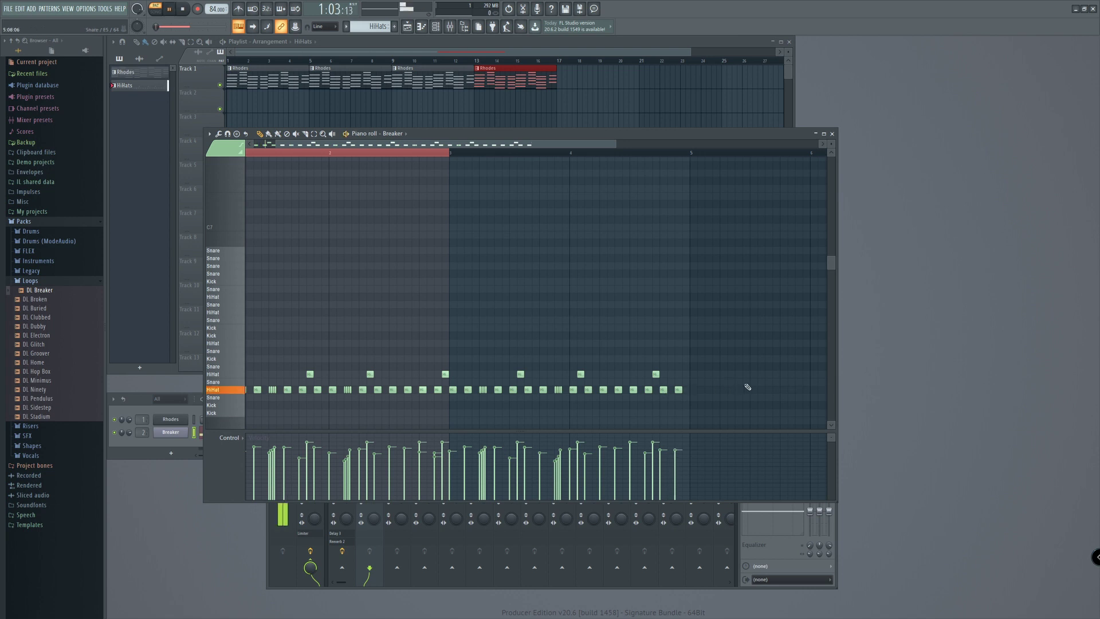
key("space")
left_click(833, 134)
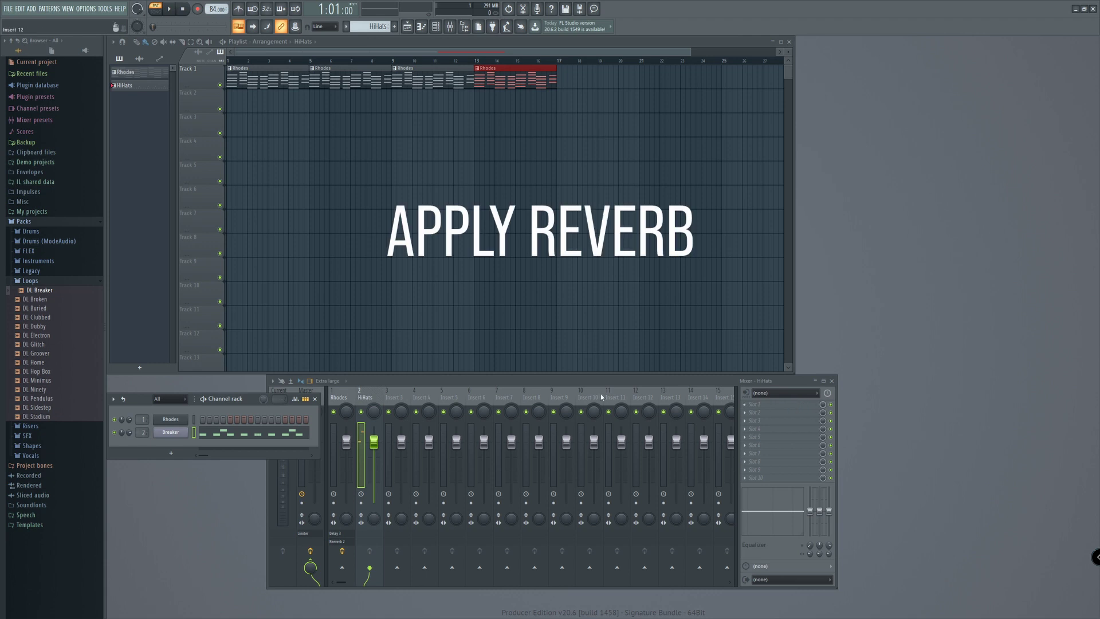
- Add Fruity Reeverb 2 to slot 1 of the HiHats mixer track with the Drum Room preset, and audition it
left_click(784, 406)
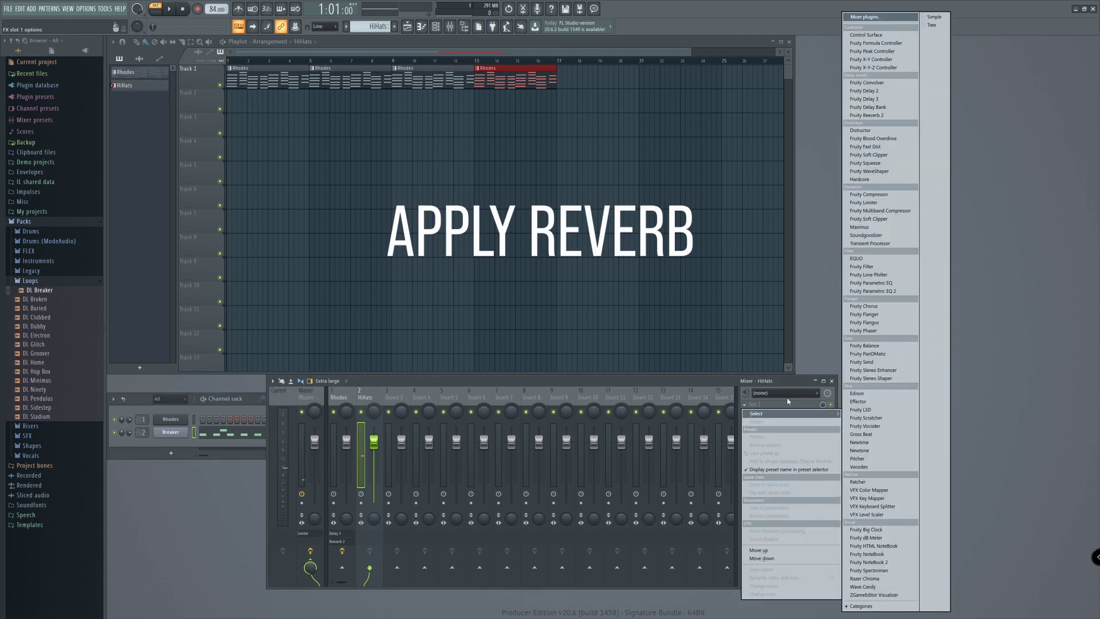
left_click(892, 117)
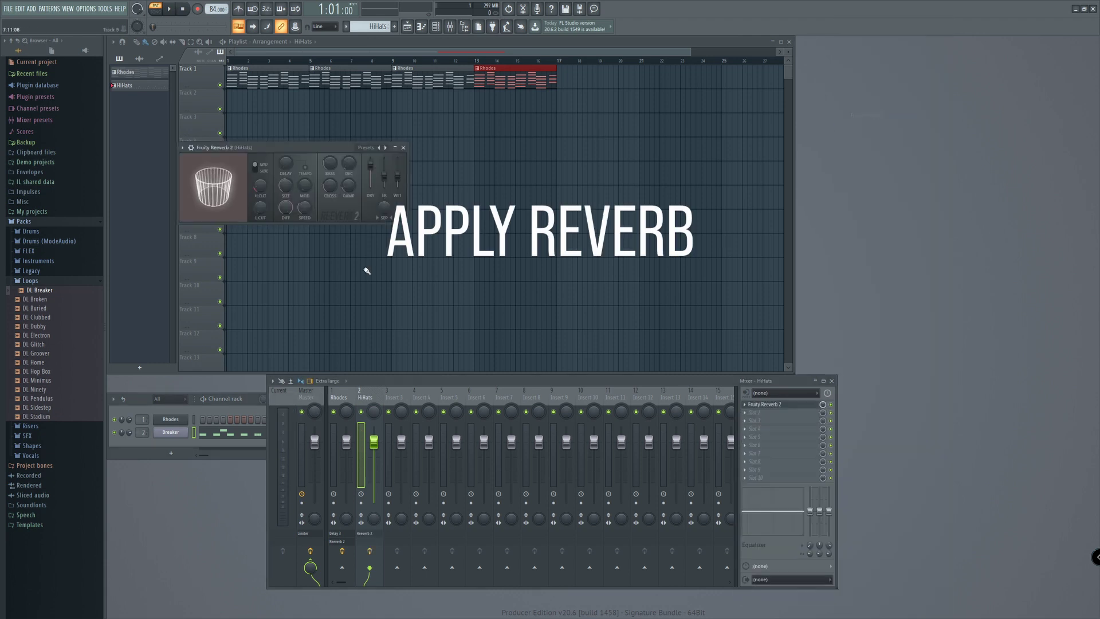
left_click(372, 148)
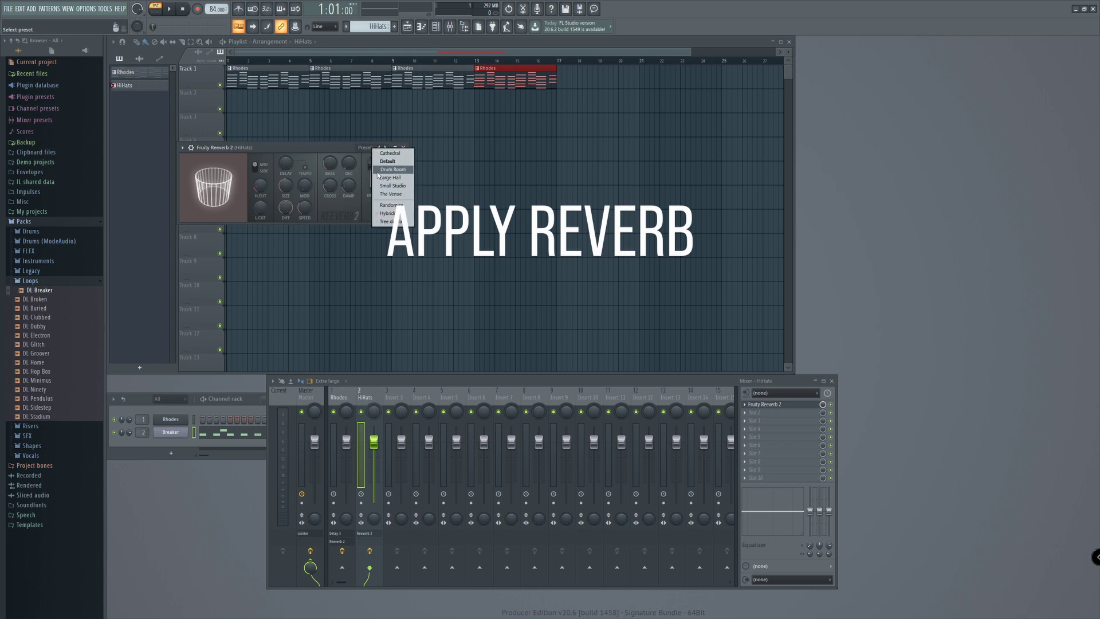
left_click(392, 170)
key("space")
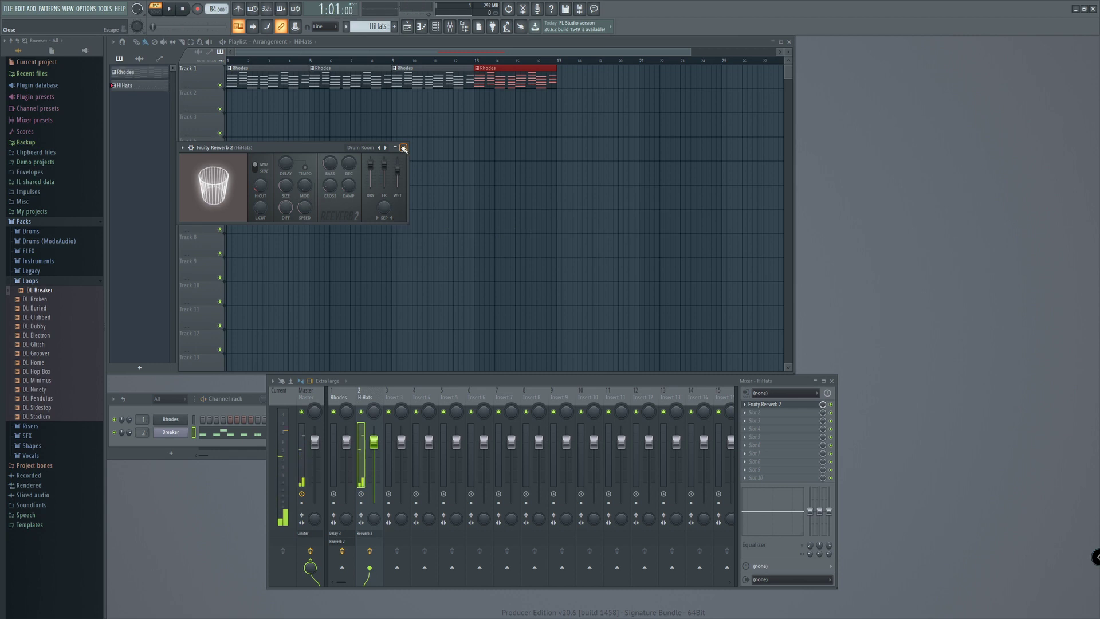
left_click(403, 148)
key("space")
- Place the HiHats pattern on Track 2 of the playlist at bar 5, and play the arrangement
left_click_drag(455, 381, 480, 363)
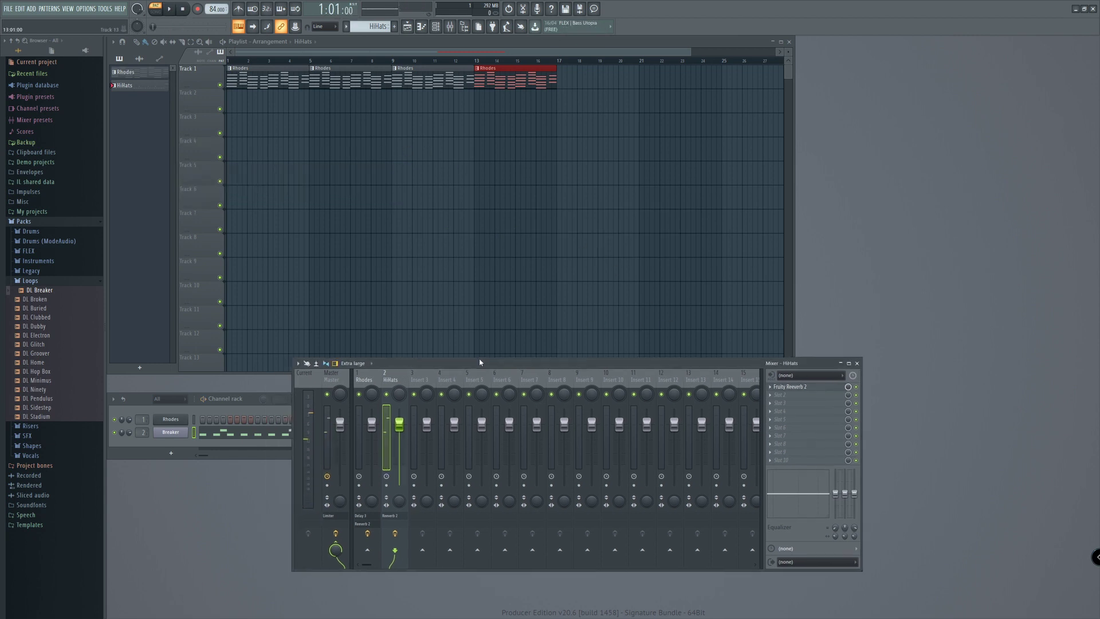
left_click_drag(153, 88, 352, 95)
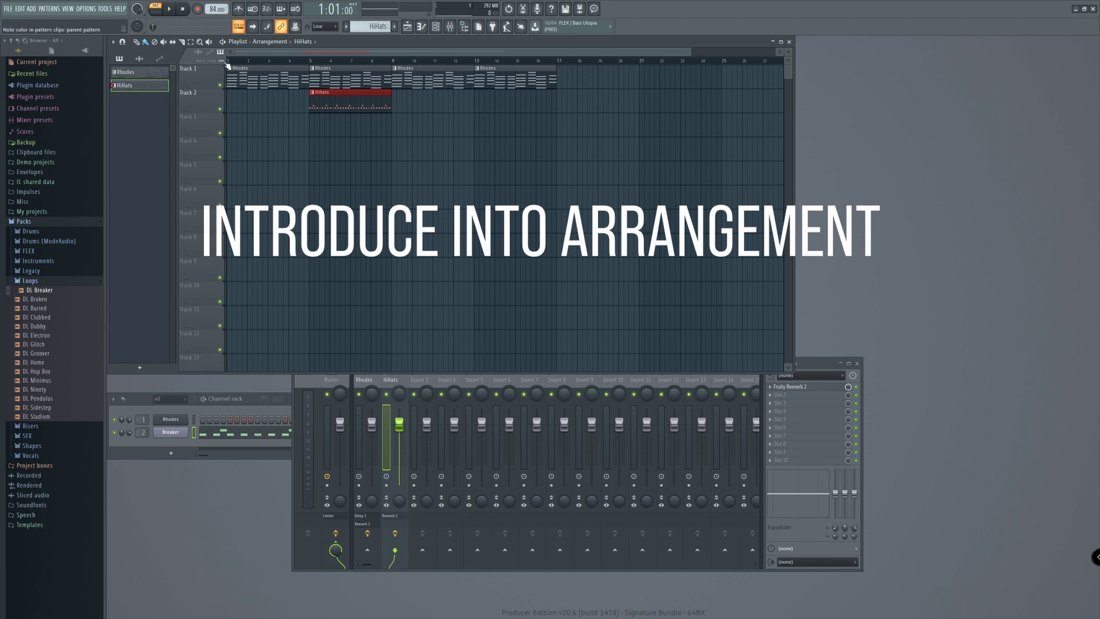
key("space")
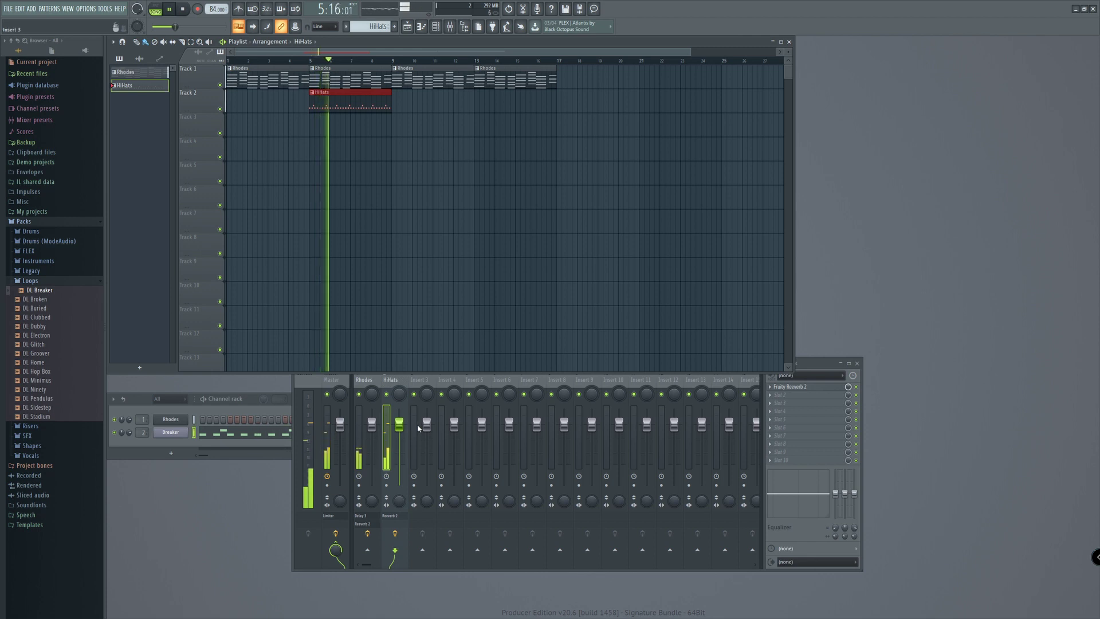
key("space")
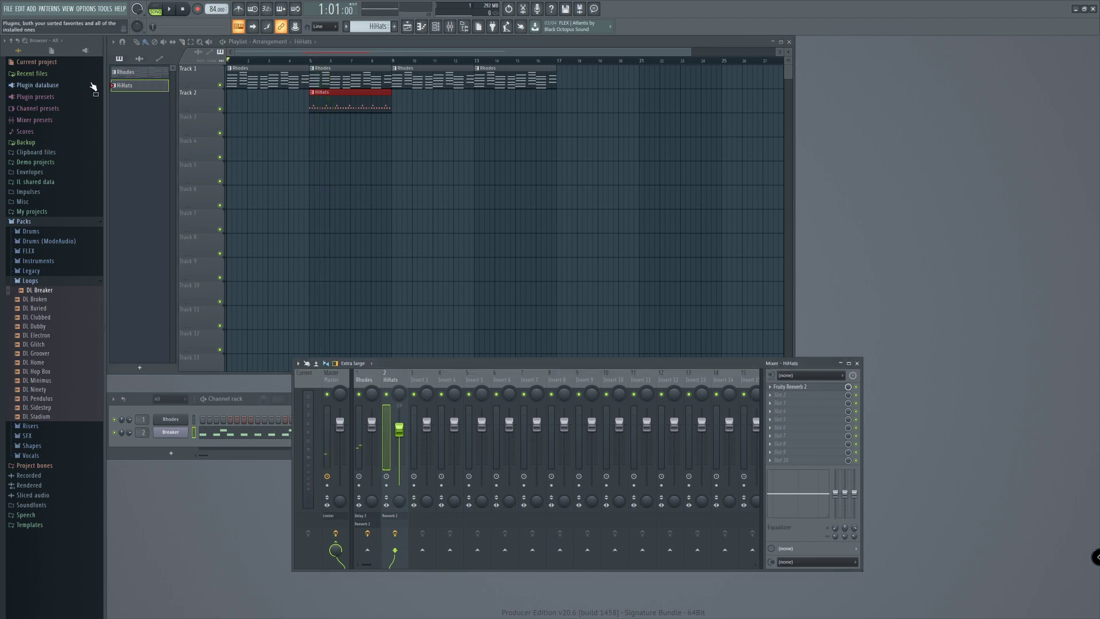
- Clone the HiHats pattern and rename the copy as Drums
right_click(143, 89)
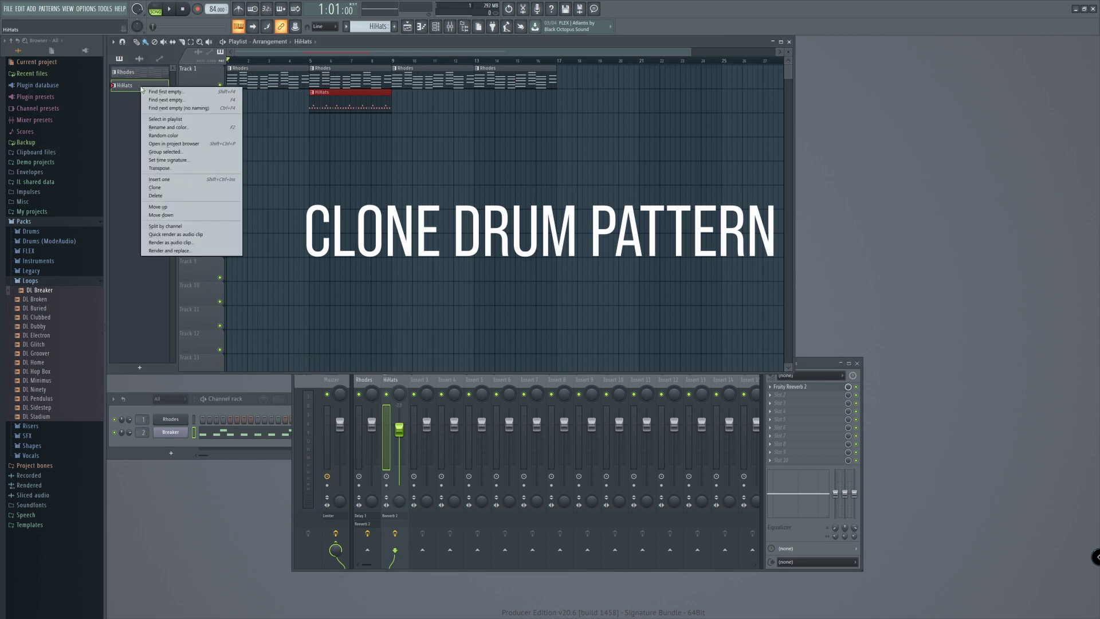
right_click(127, 90)
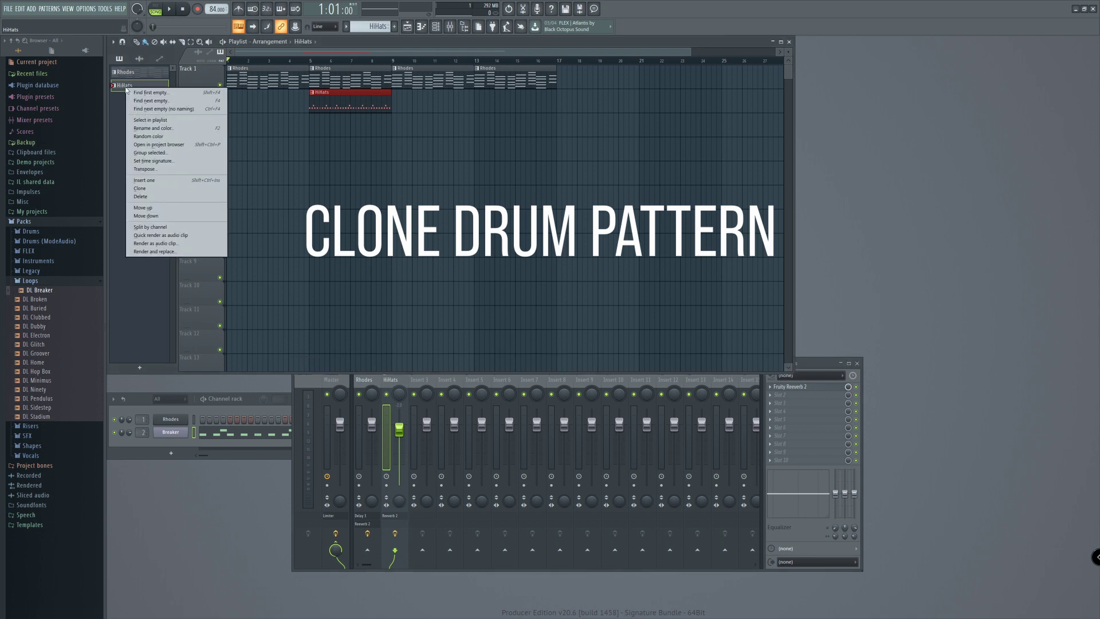
left_click(140, 191)
right_click(133, 99)
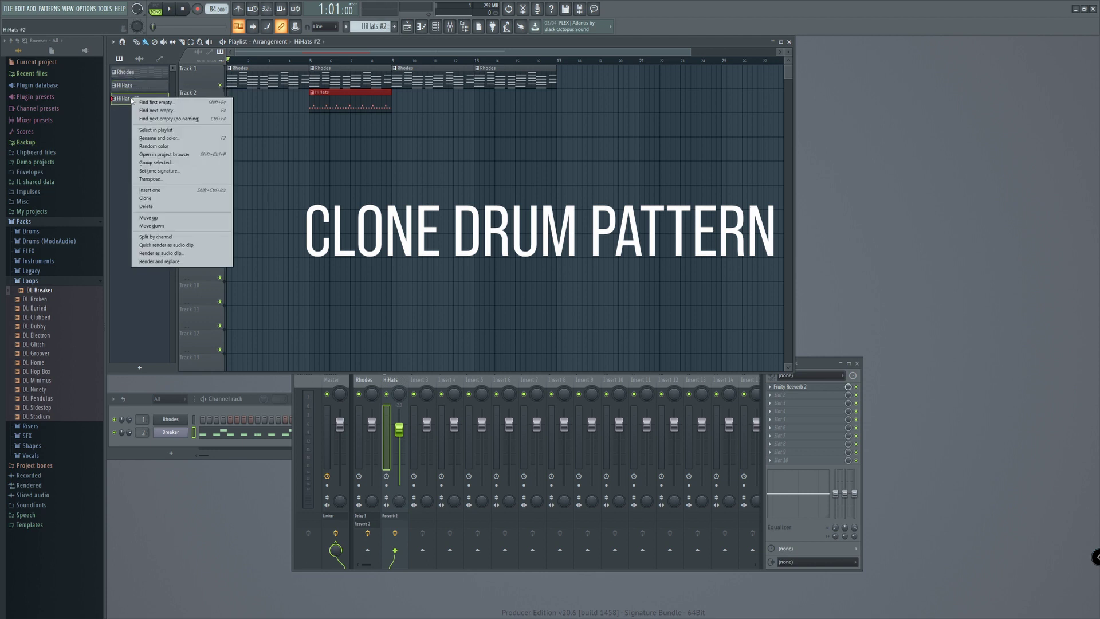
left_click(172, 138)
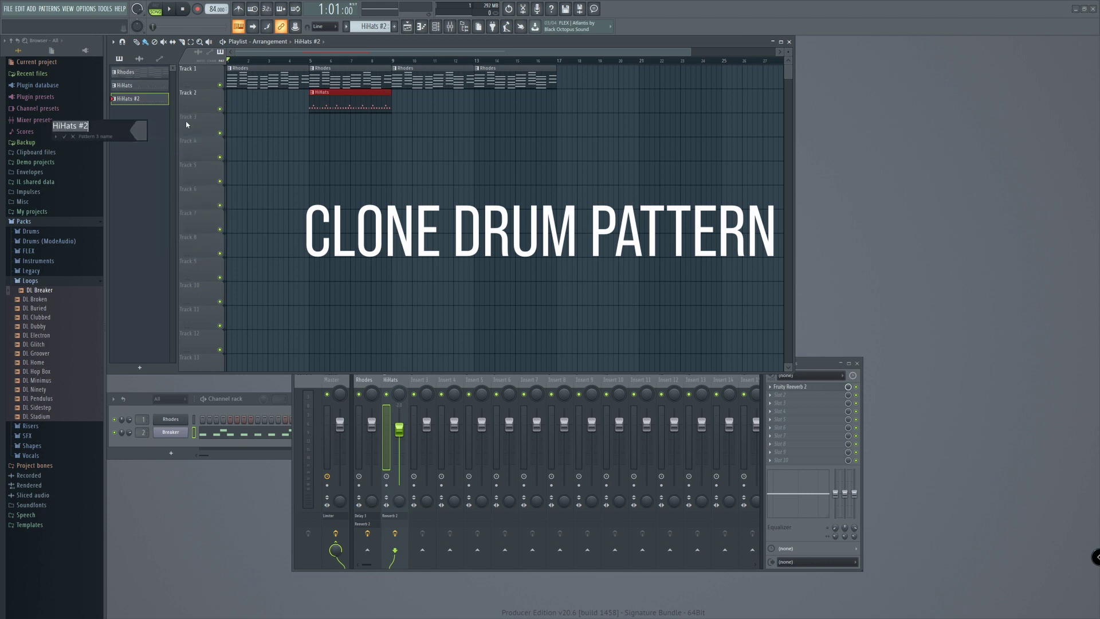
type("Drums")
key("Return")
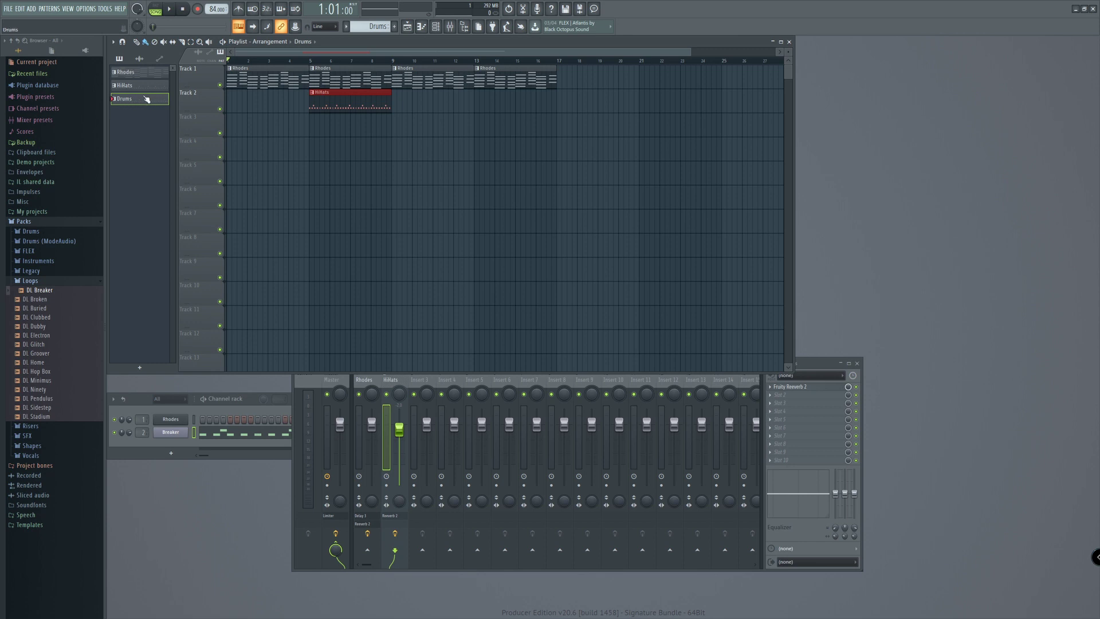
- Draw kick notes across the four bars of the Drums pattern on the two lowest Kick keys, and play it back
left_click(426, 33)
scroll(289, 334, "down", 4)
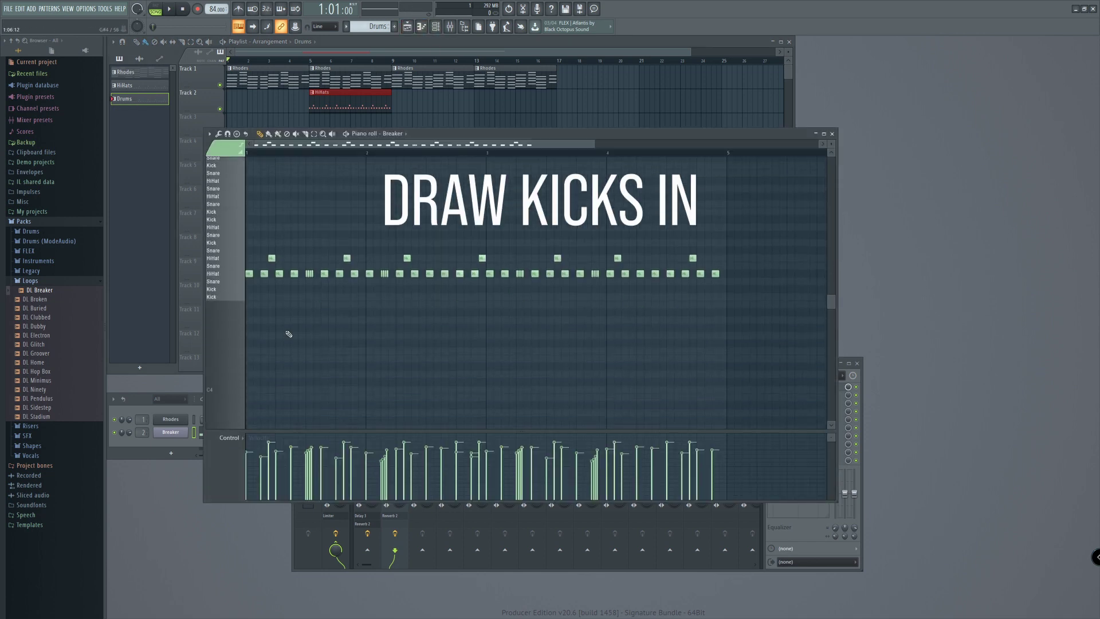
left_click(247, 296)
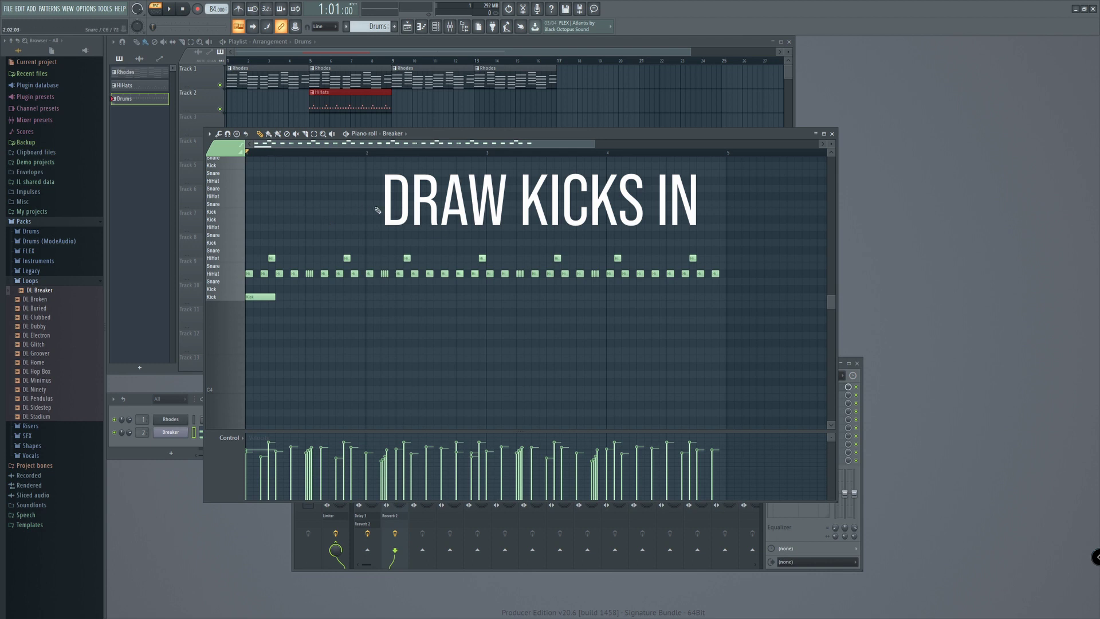
key("space")
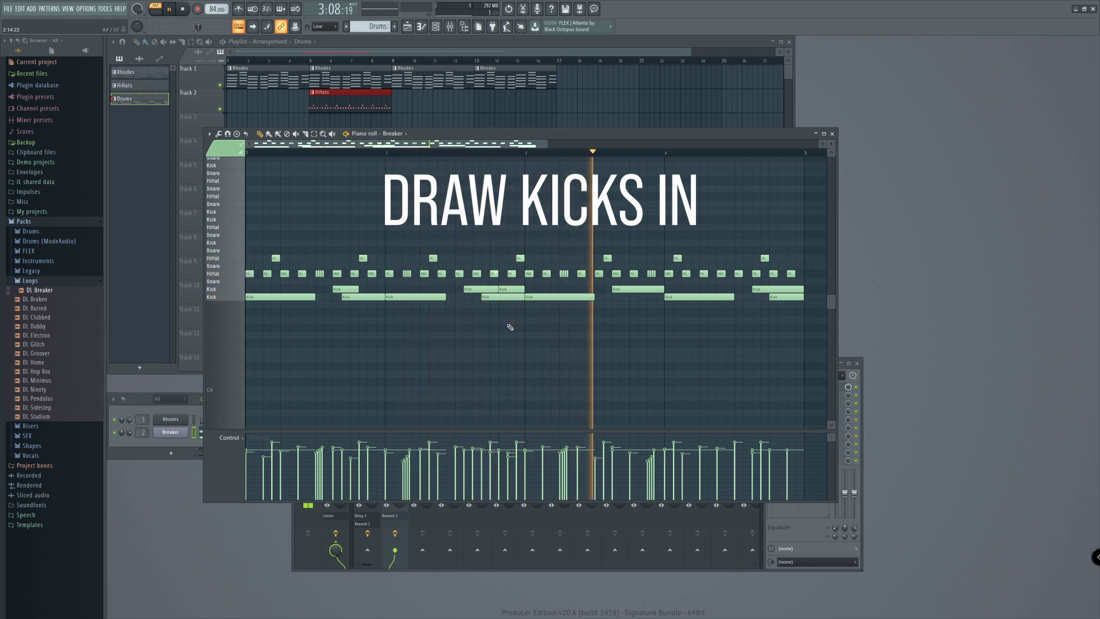
key("space")
left_click(832, 134)
- Place the Drums pattern on Track 2 at bars 9 and 13, and play the arrangement
left_click_drag(139, 98, 393, 101)
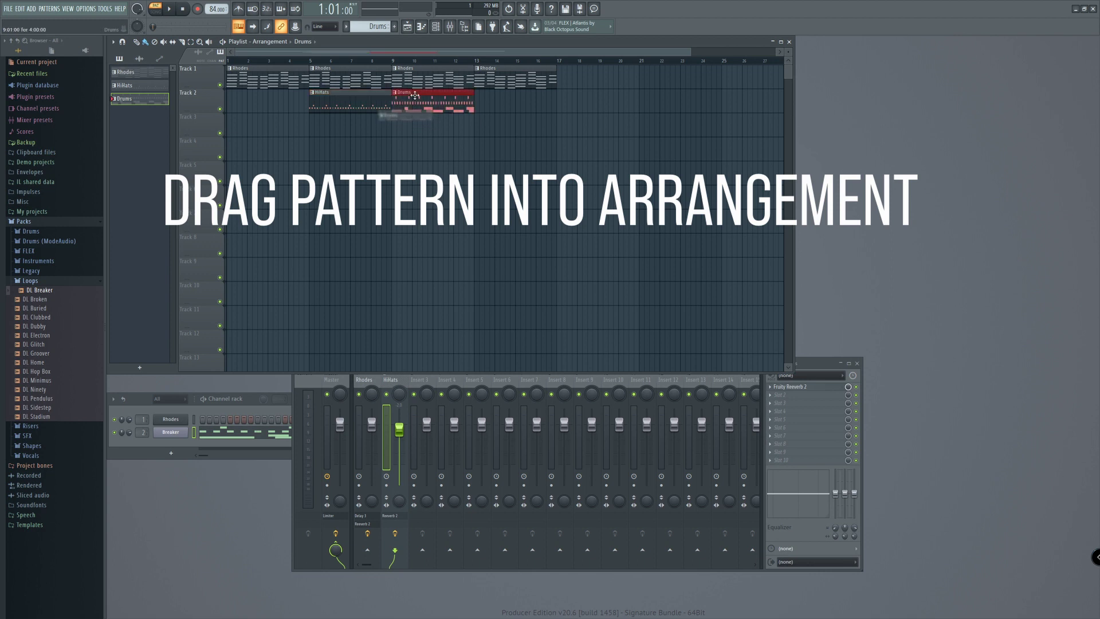
left_click(475, 101)
key("space")
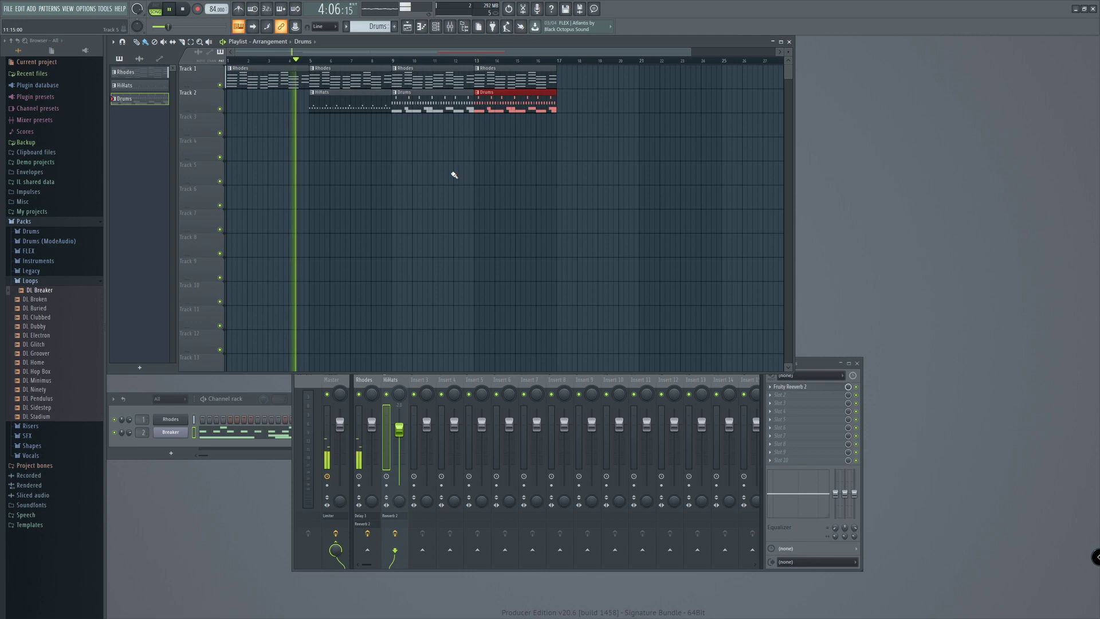
scroll(455, 175, "up", 3)
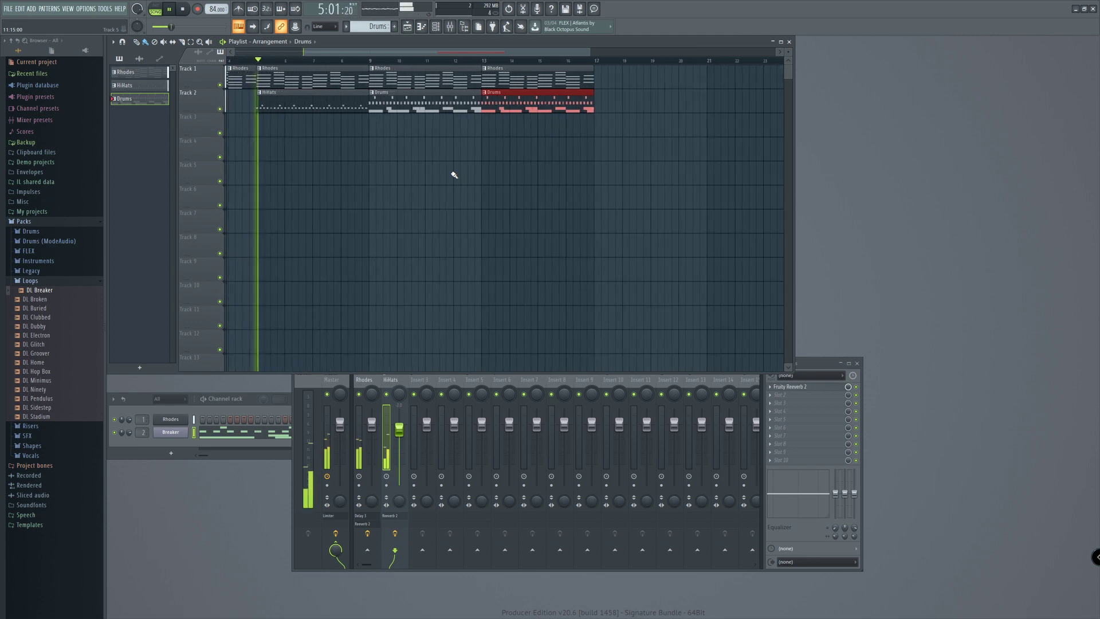
left_click_drag(449, 172, 754, 216)
scroll(662, 207, "down", 3)
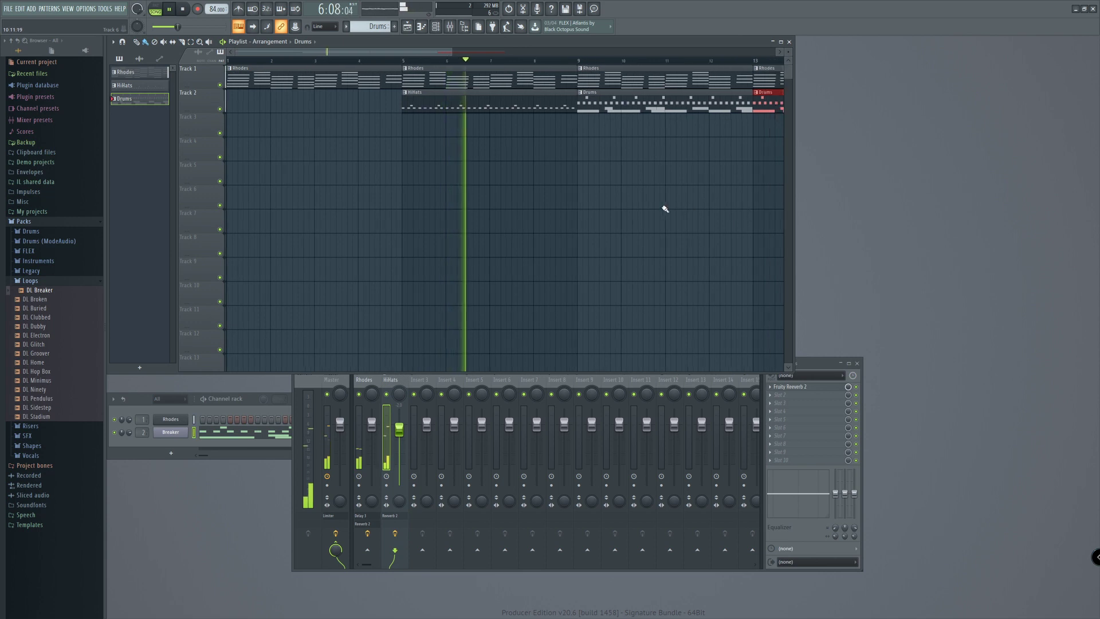
scroll(656, 210, "down", 1)
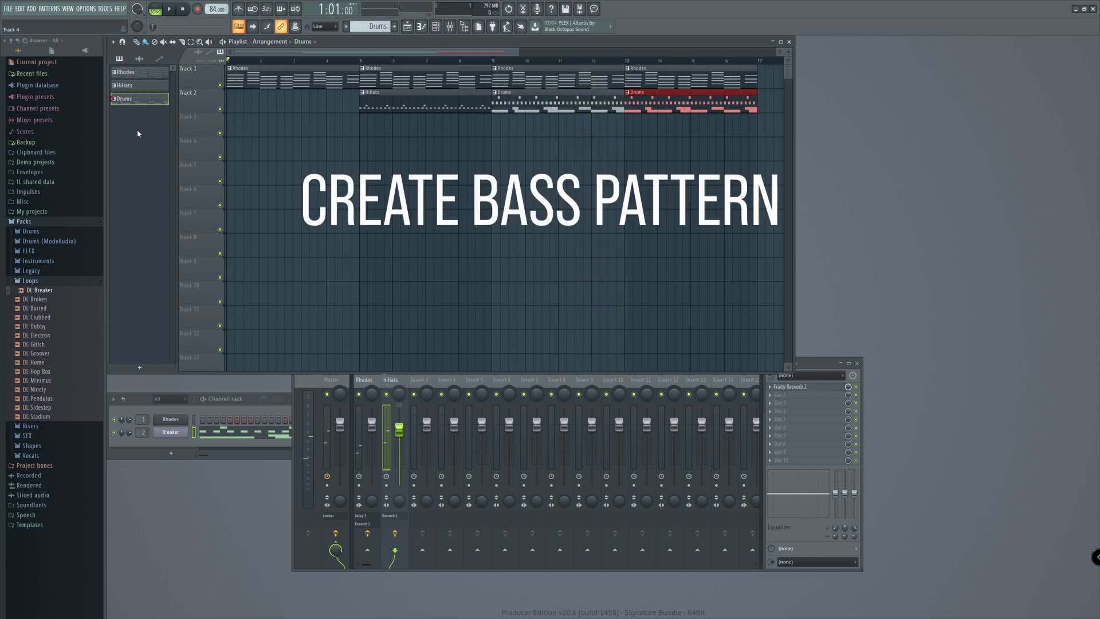
- Create a new empty pattern and rename it as Bass
left_click(394, 27)
key("Return")
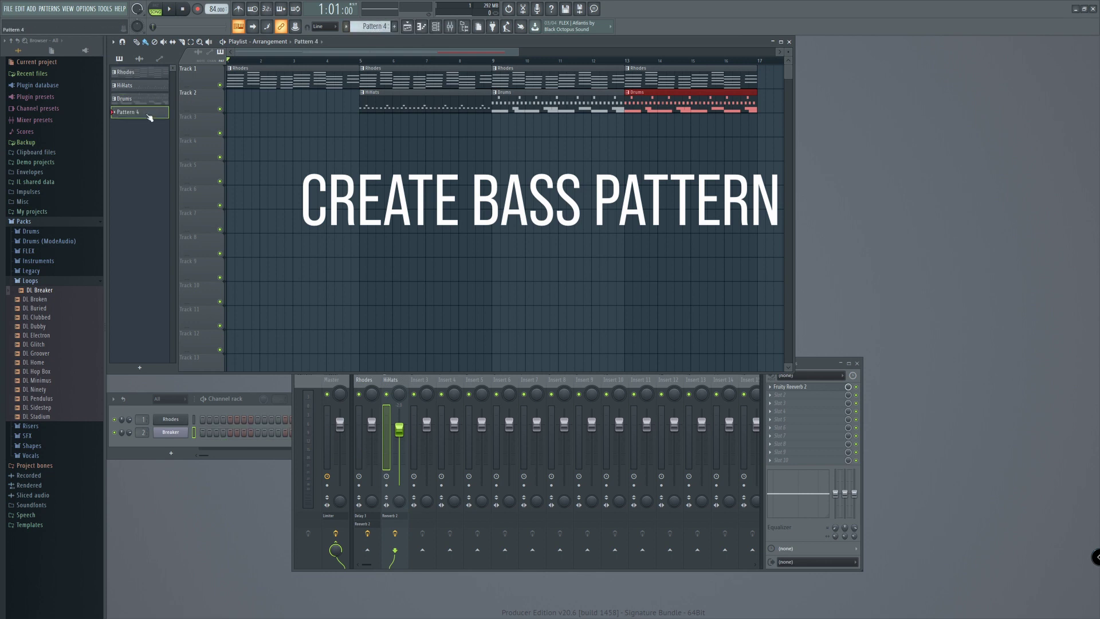
right_click(128, 116)
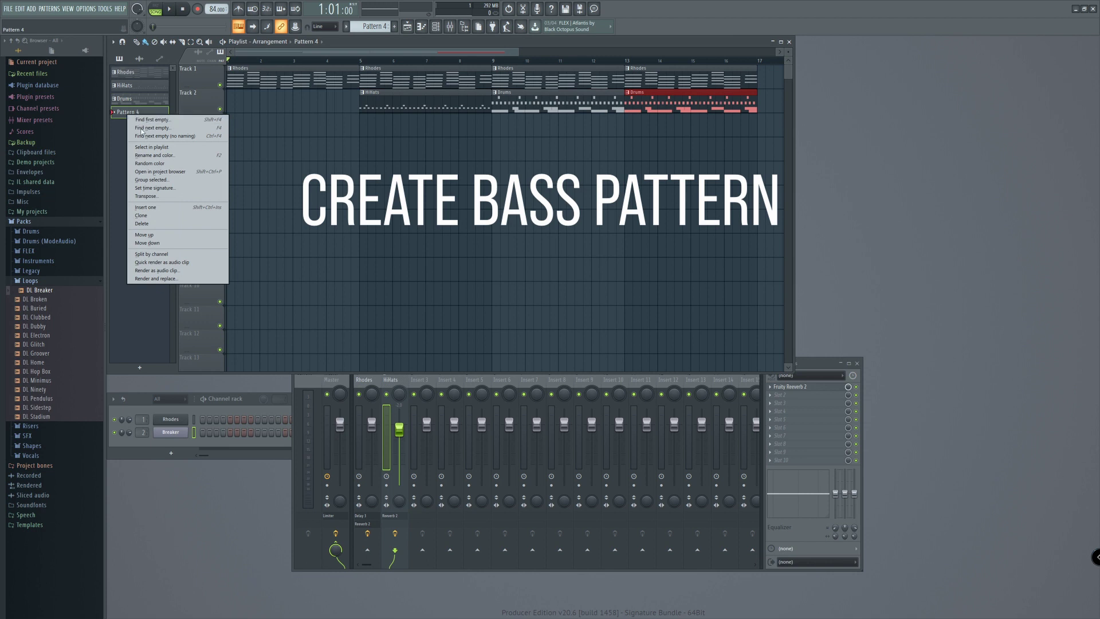
left_click(157, 156)
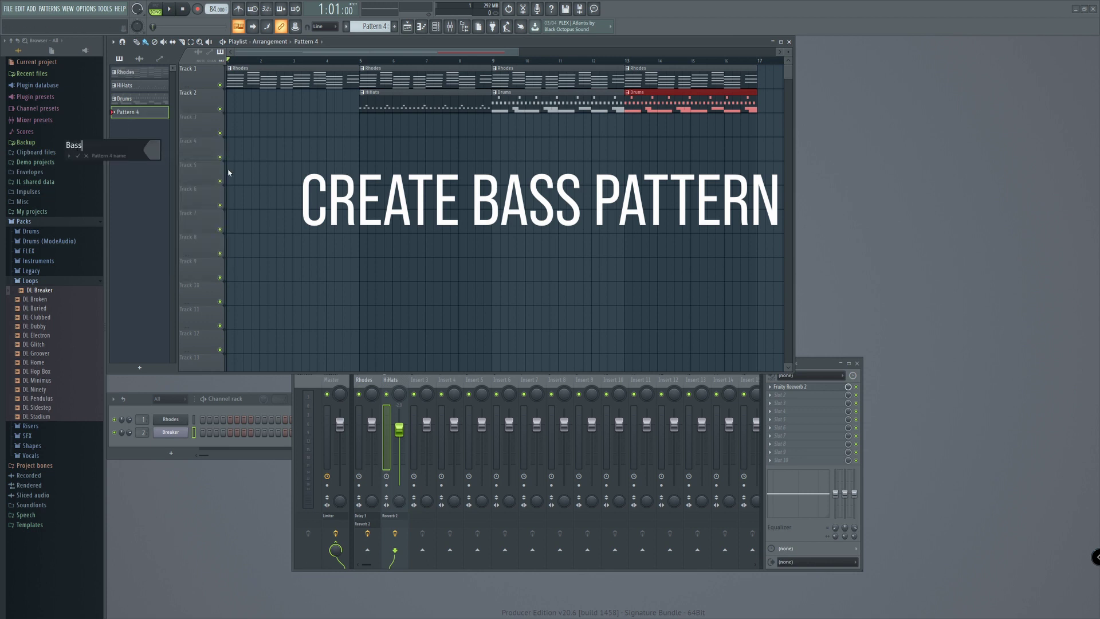
key("Return")
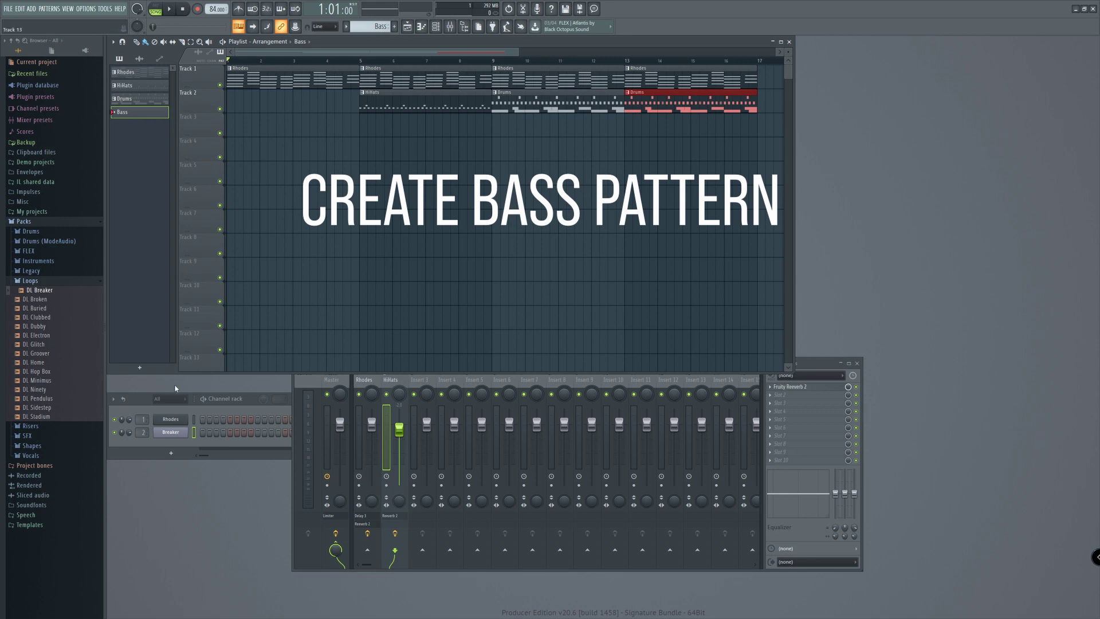
- Add a 3x Osc synth channel by searching the generator plugins for osc, and close its plugin window
left_click(170, 454)
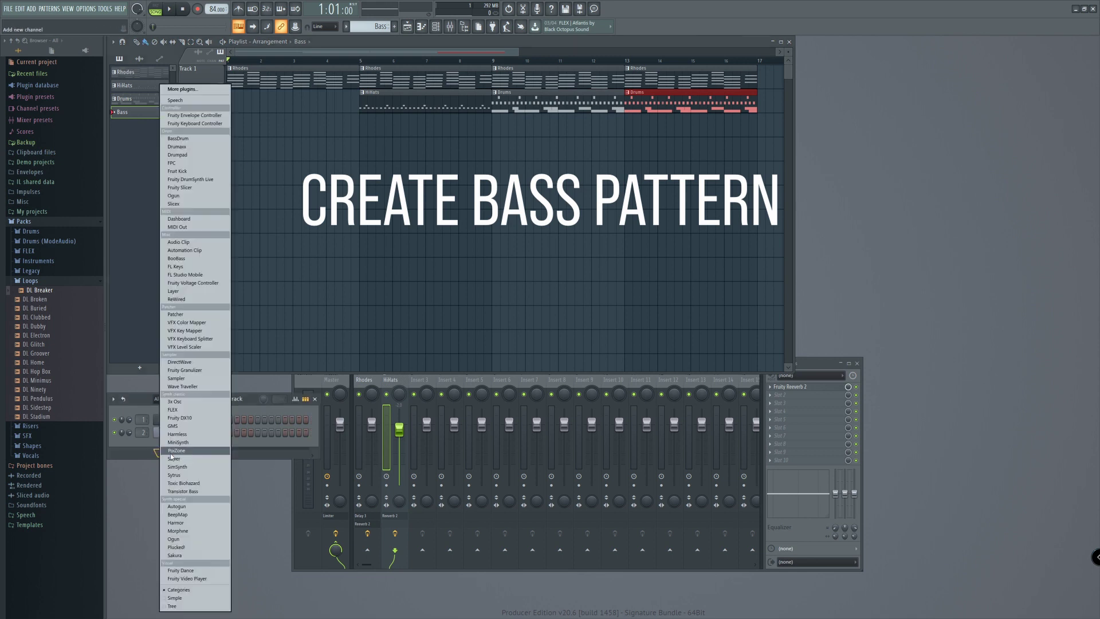
left_click(170, 90)
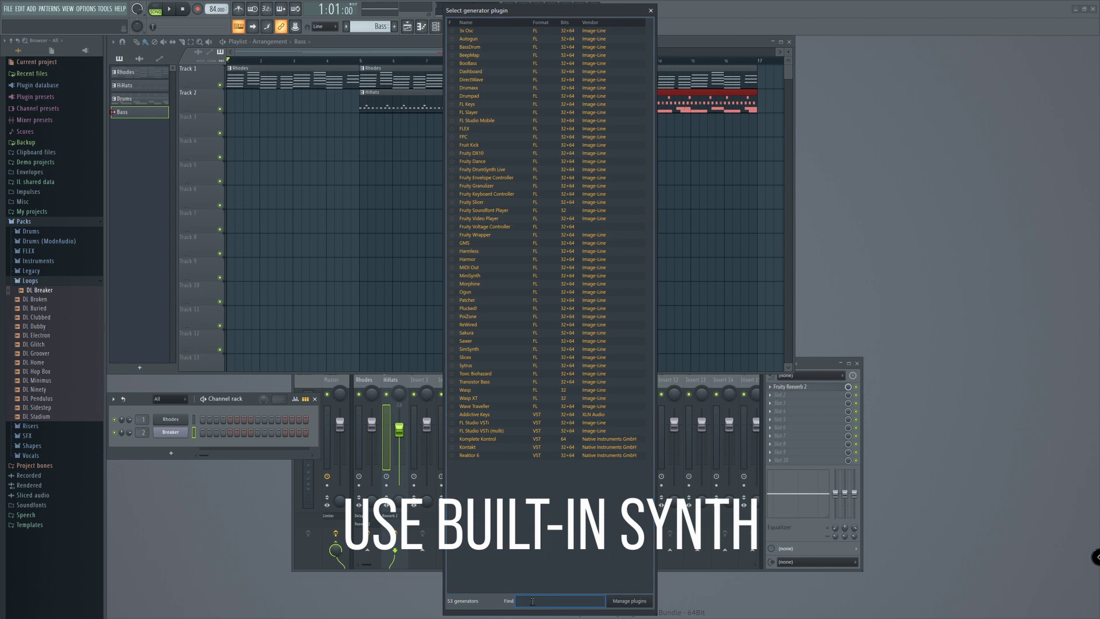
type("osc")
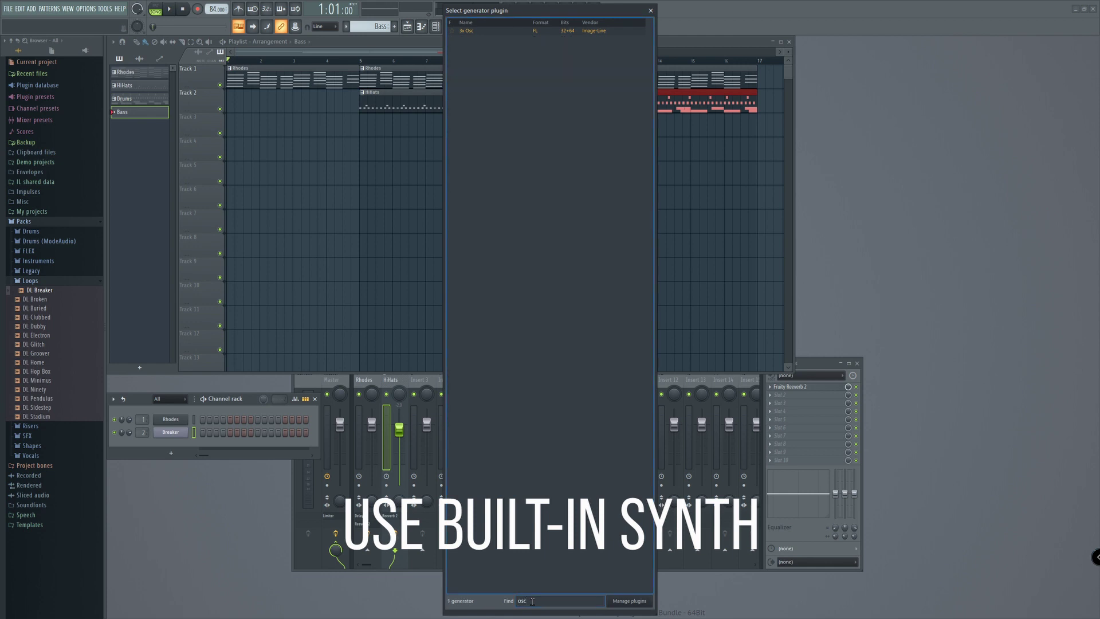
double_click(508, 31)
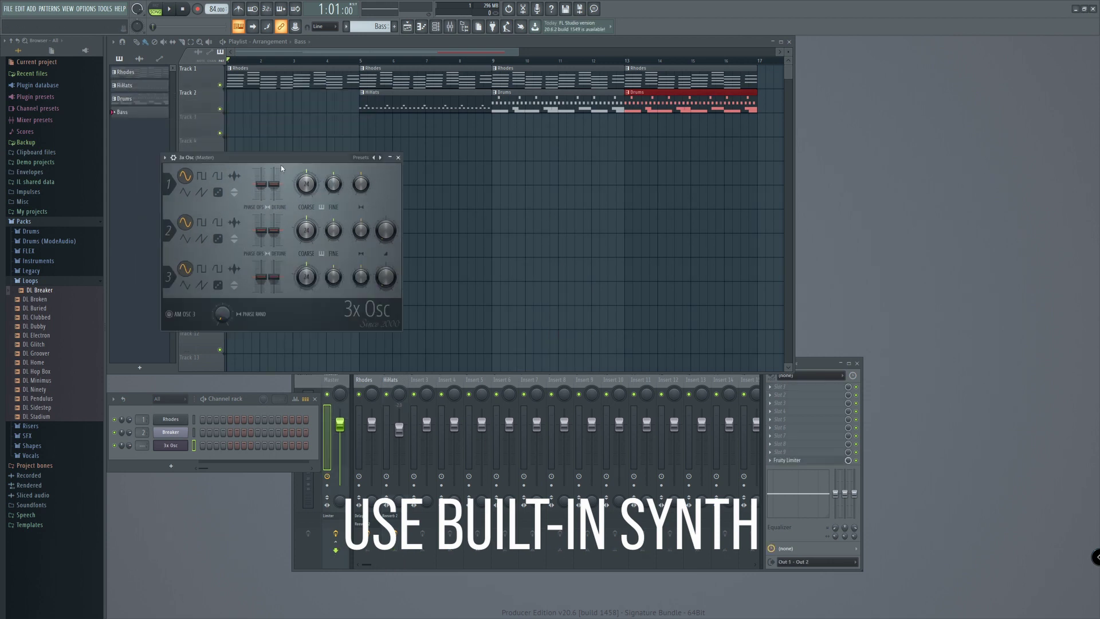
left_click_drag(268, 165, 300, 230)
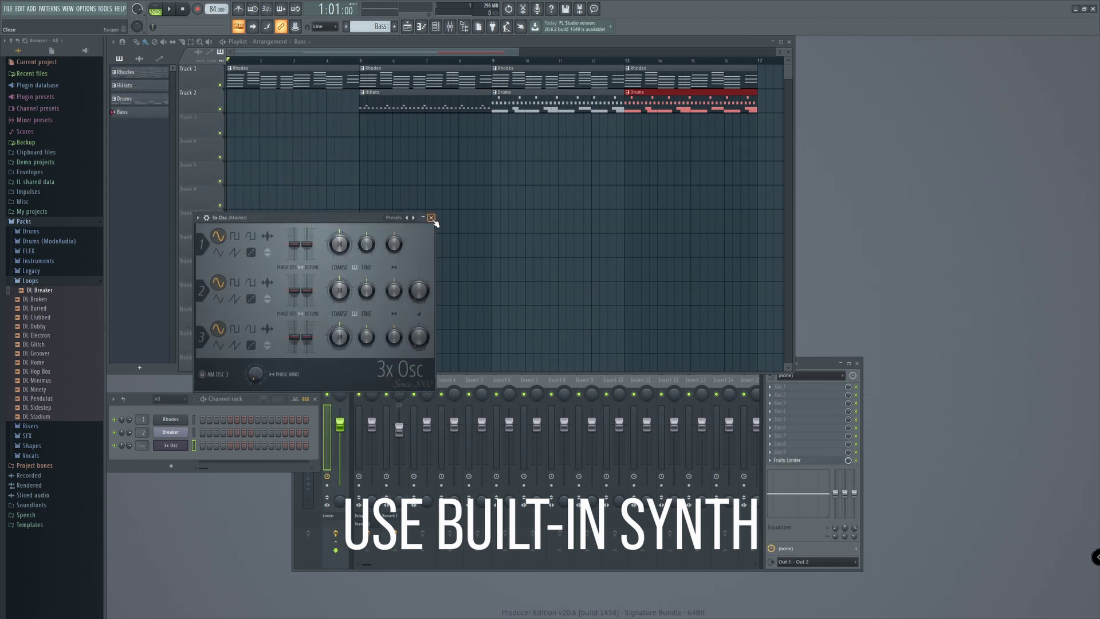
left_click(432, 218)
- Route the 3x Osc channel to mixer insert 3 and rename that mixer track as Bass
left_click_drag(145, 442, 145, 425)
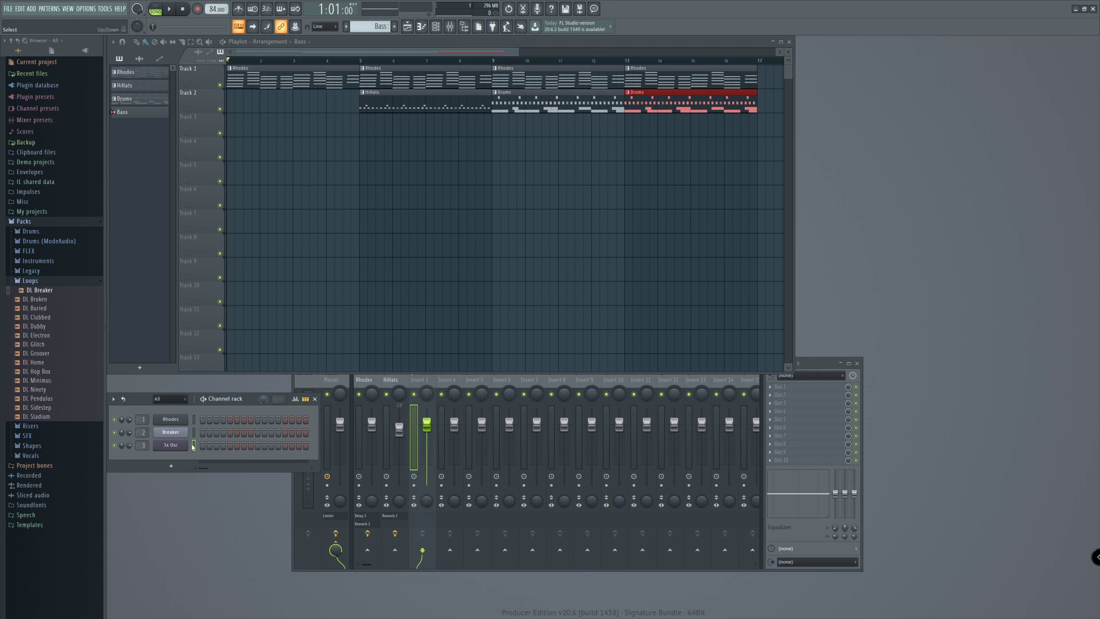
mouse_move(145, 447)
left_mouse_down()
mouse_move(146, 411)
mouse_move(146, 447)
left_mouse_up()
right_click(414, 378)
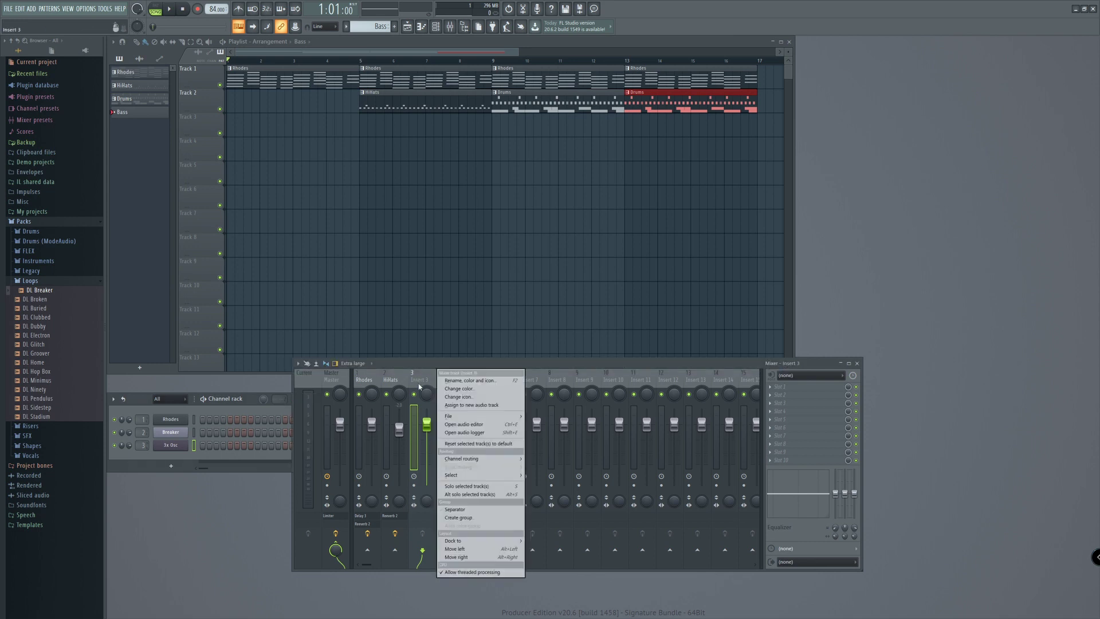
left_click(461, 382)
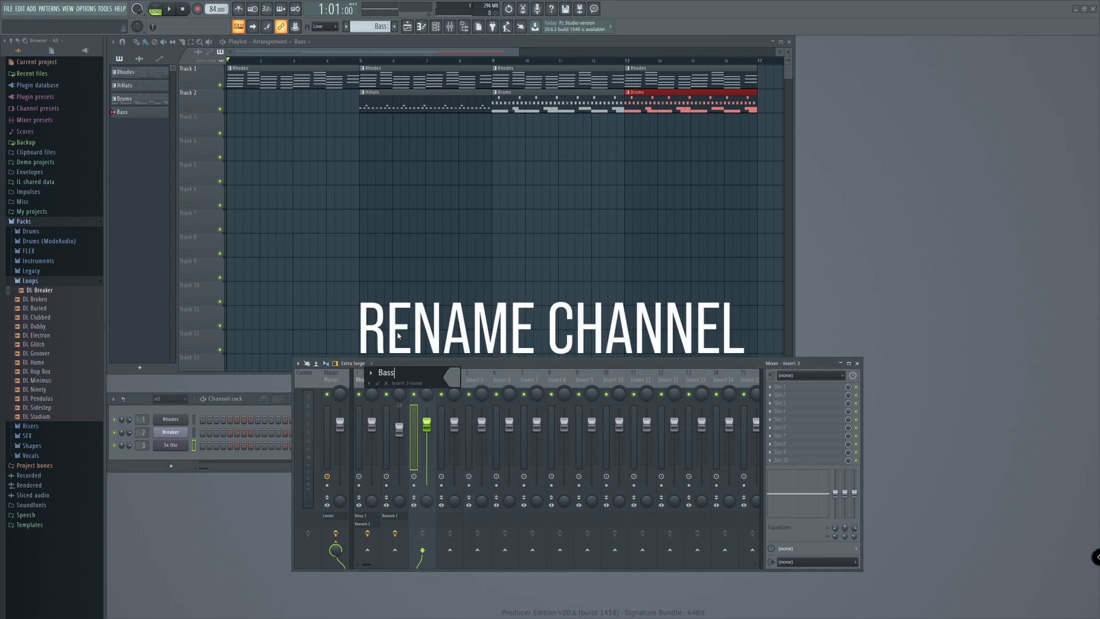
key("Return")
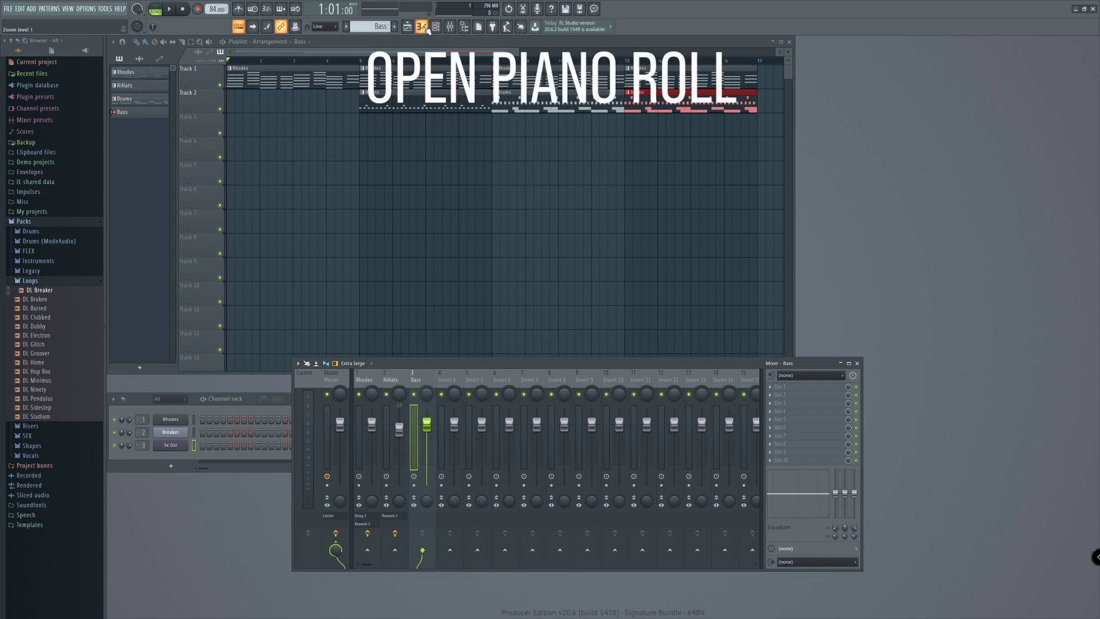
- In pattern mode, draw a four-bar 3x Osc bass line between C2 and G2 following the chord root notes, and play it back
left_click(424, 27)
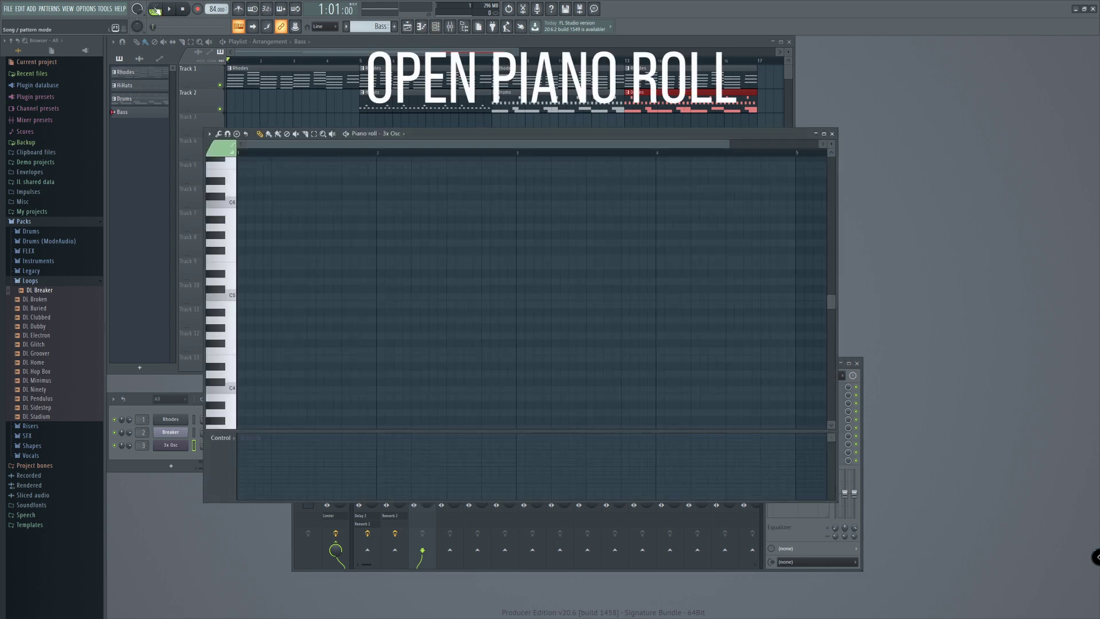
left_click(155, 9)
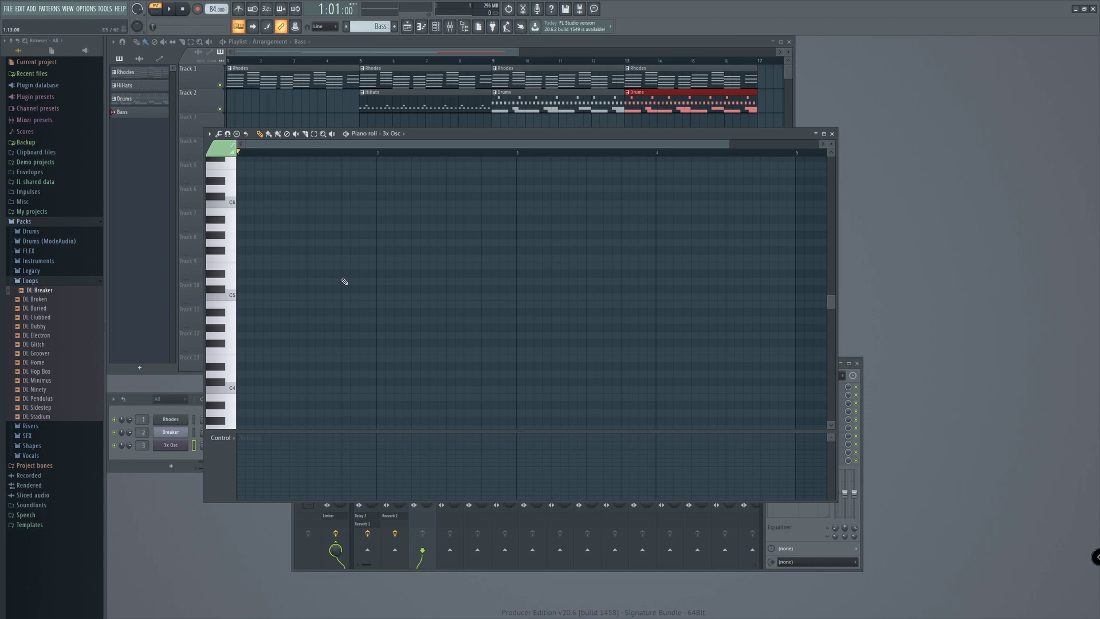
scroll(345, 281, "down", 10)
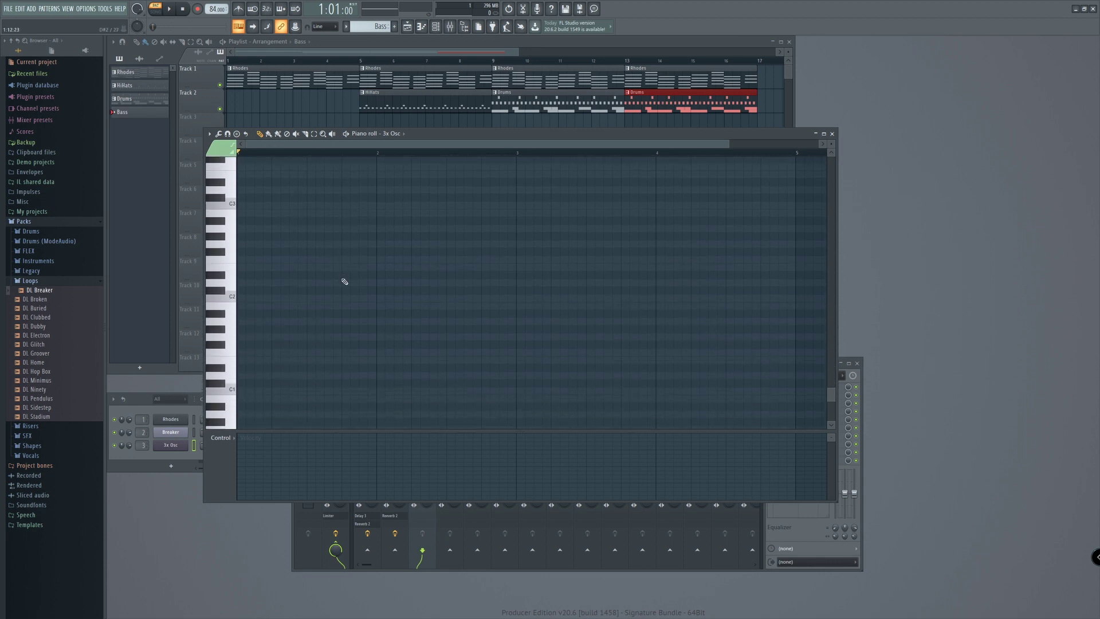
scroll(345, 281, "down", 2)
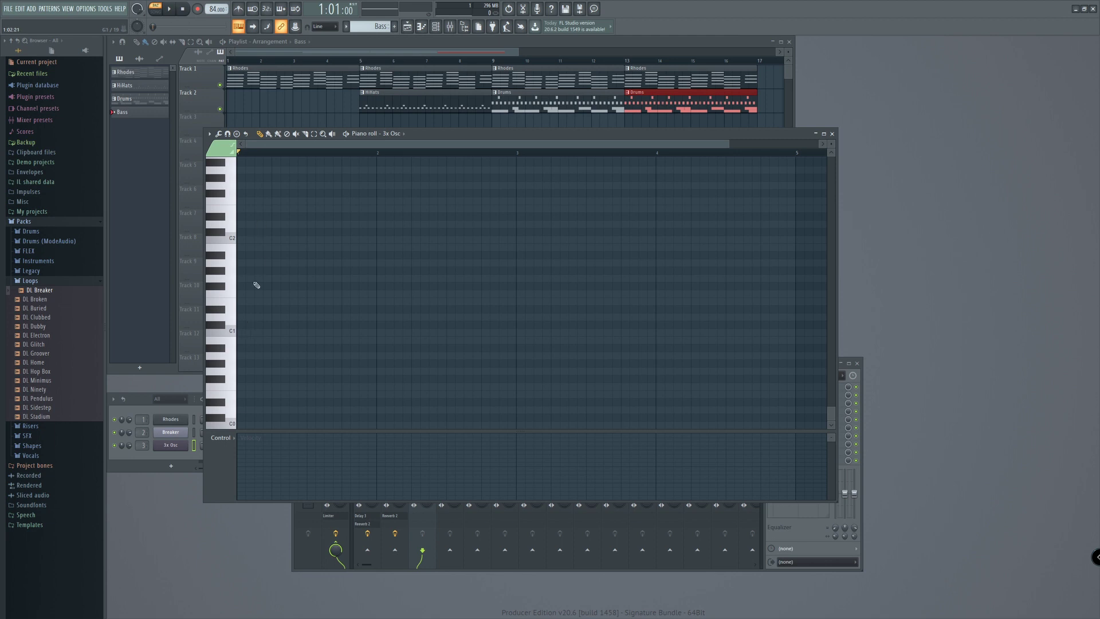
left_click(242, 325)
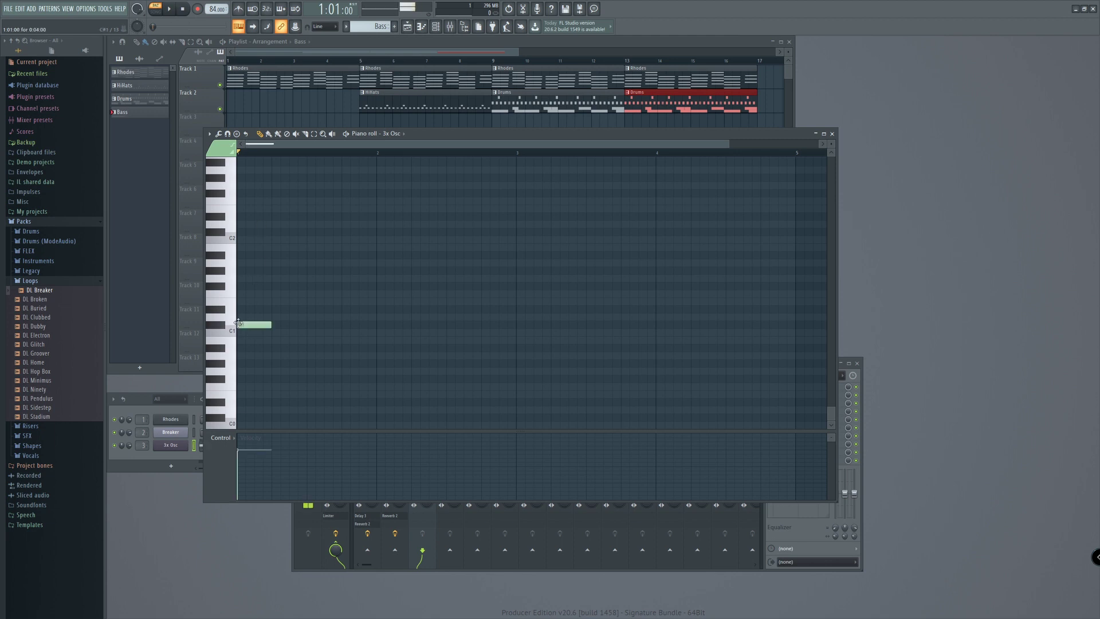
left_click_drag(270, 325, 271, 232)
key("space")
scroll(277, 241, "up", 5)
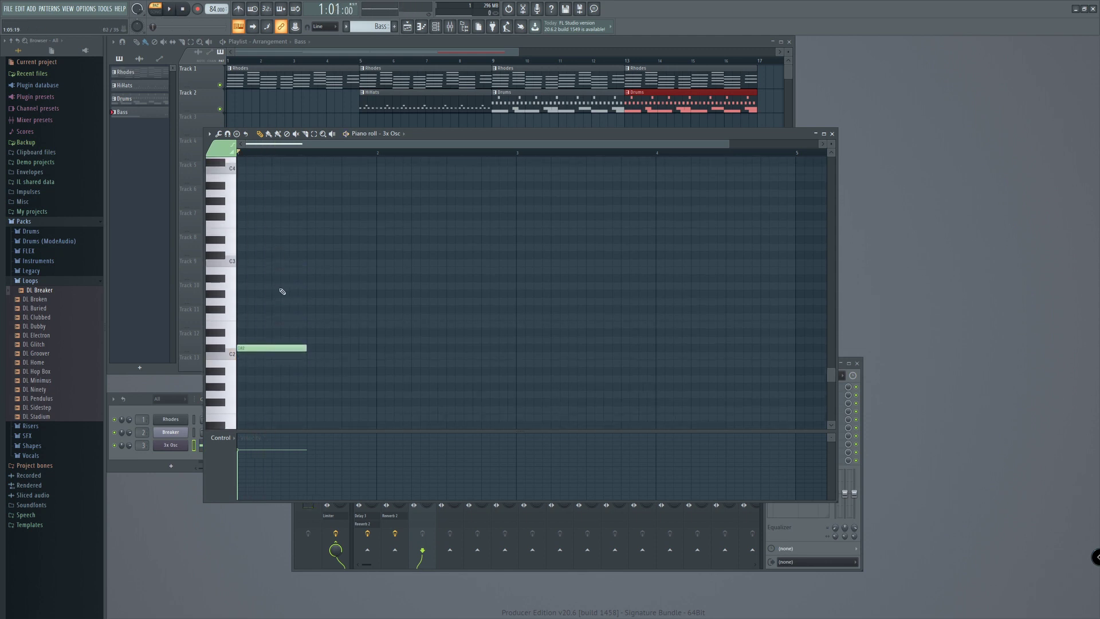
left_click_drag(276, 348, 276, 342)
key("space")
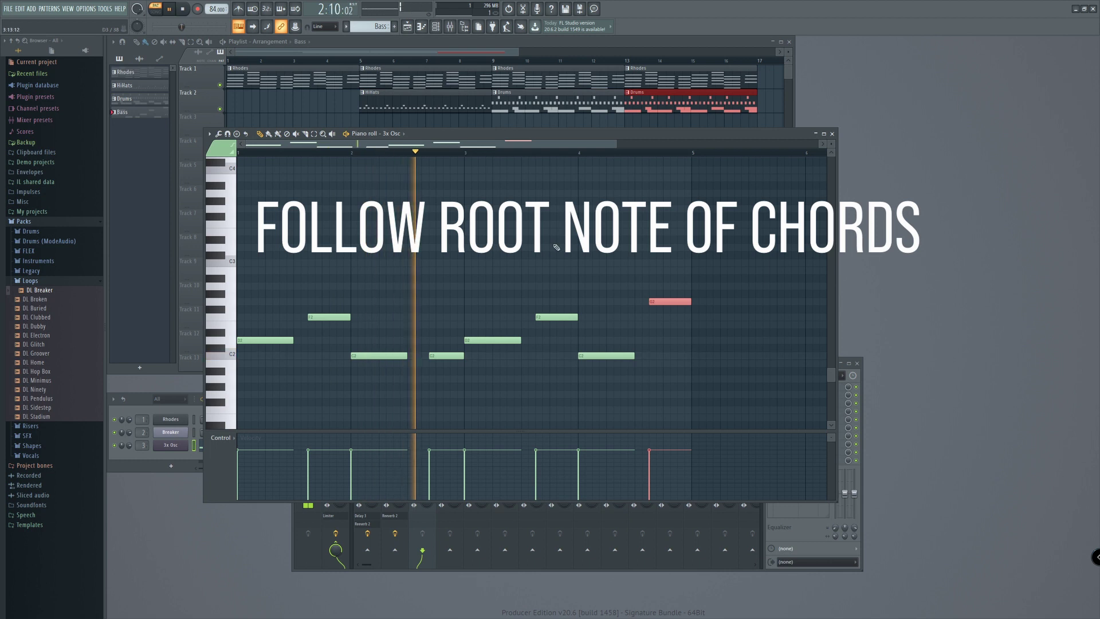
key("space")
left_click(835, 136)
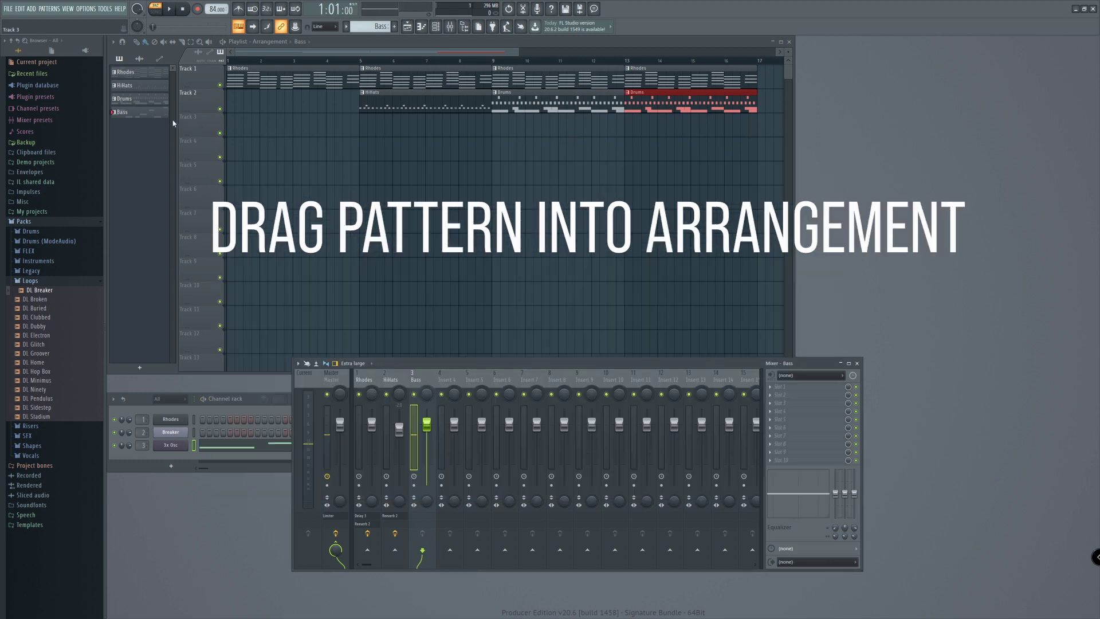
- Place the Bass pattern on Track 3 of the playlist at bar 13, and play the arrangement
left_click_drag(146, 116, 526, 120)
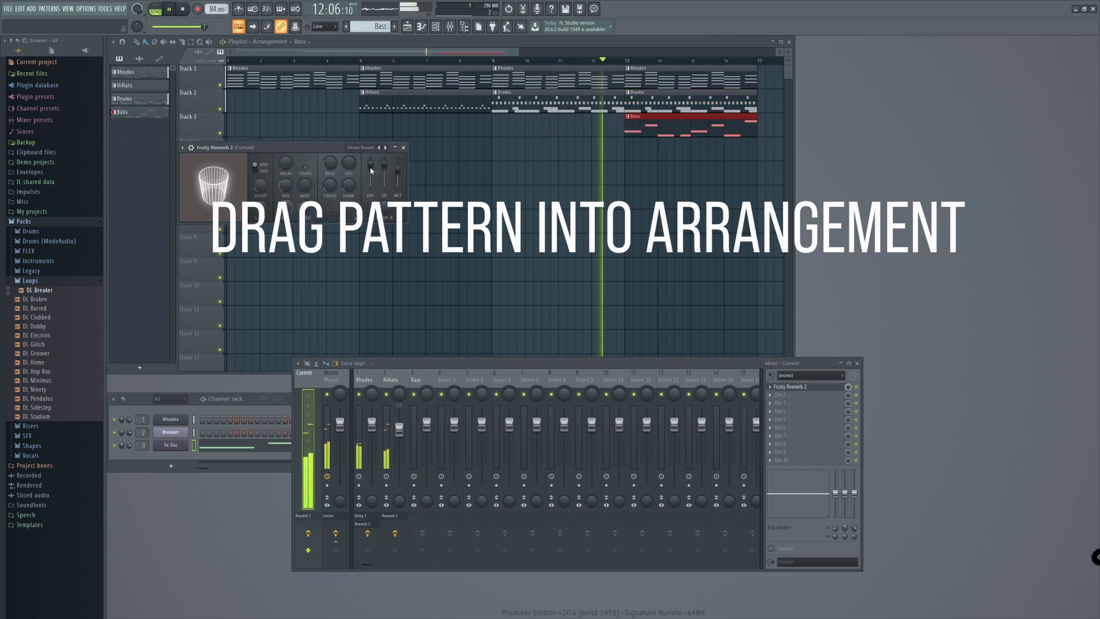
left_click(403, 148)
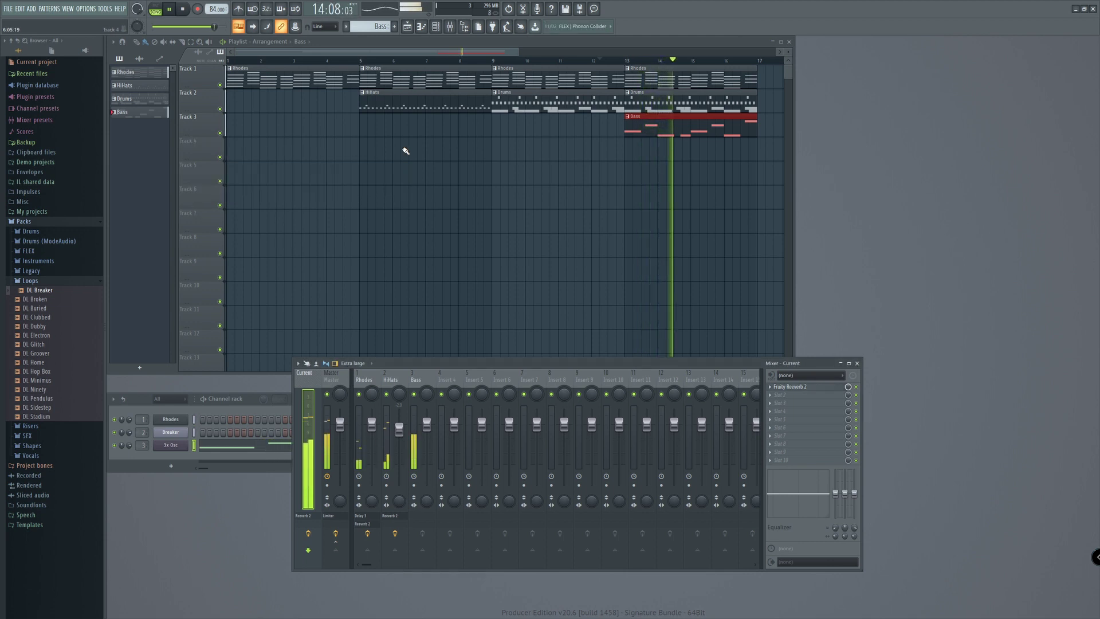
key("space")
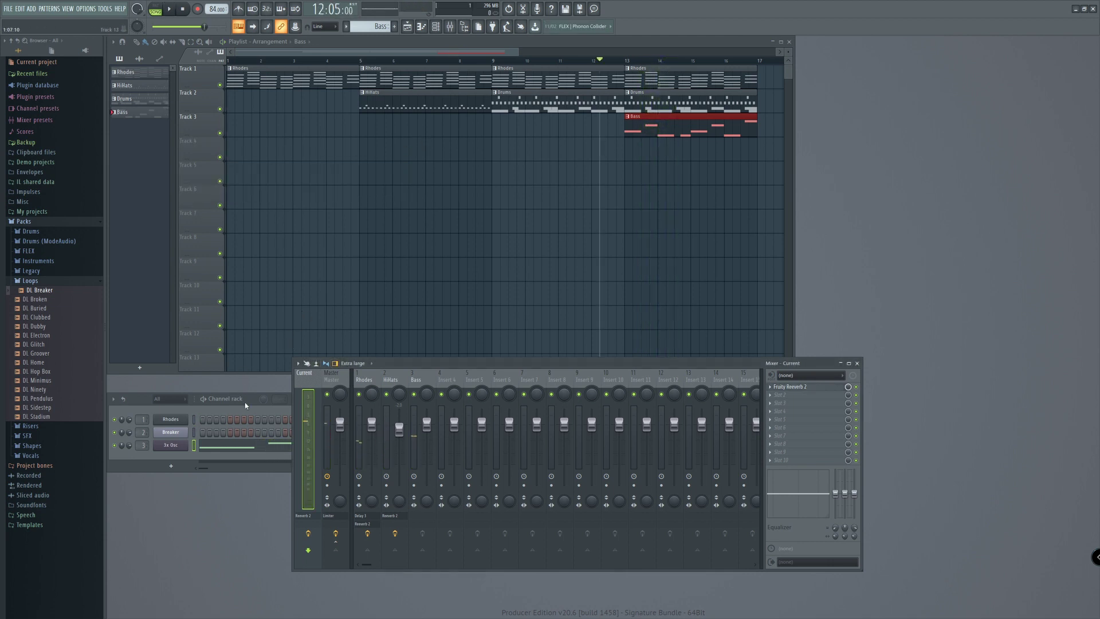